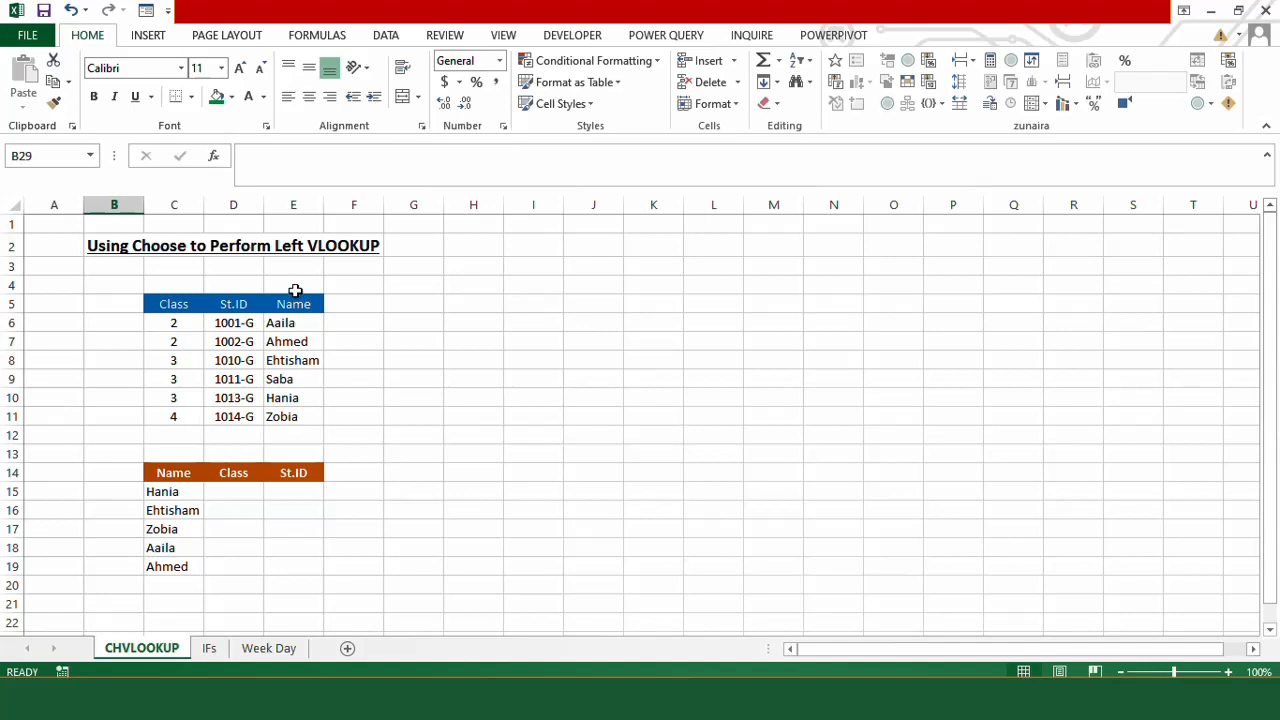
Step: Number the source table's columns in row 4: 1 above Name, 2 above St.ID and 3 above Class
left_click(294, 286)
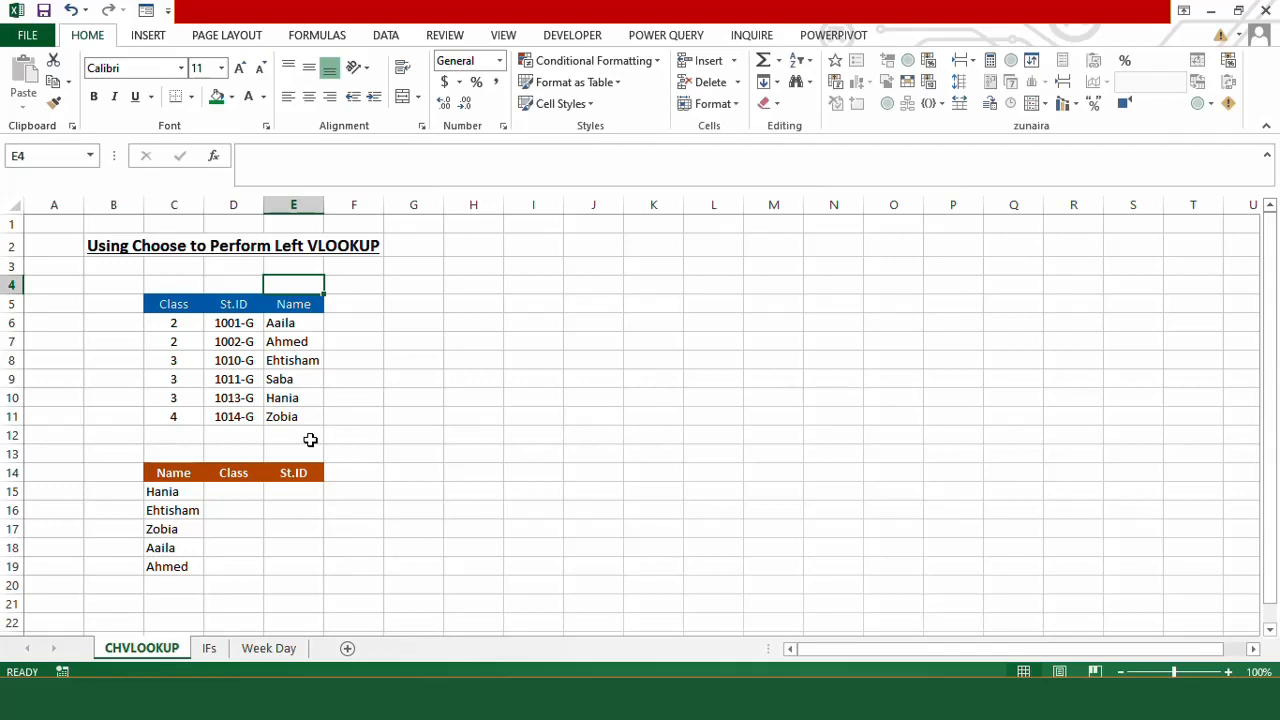
type("1")
key("Left")
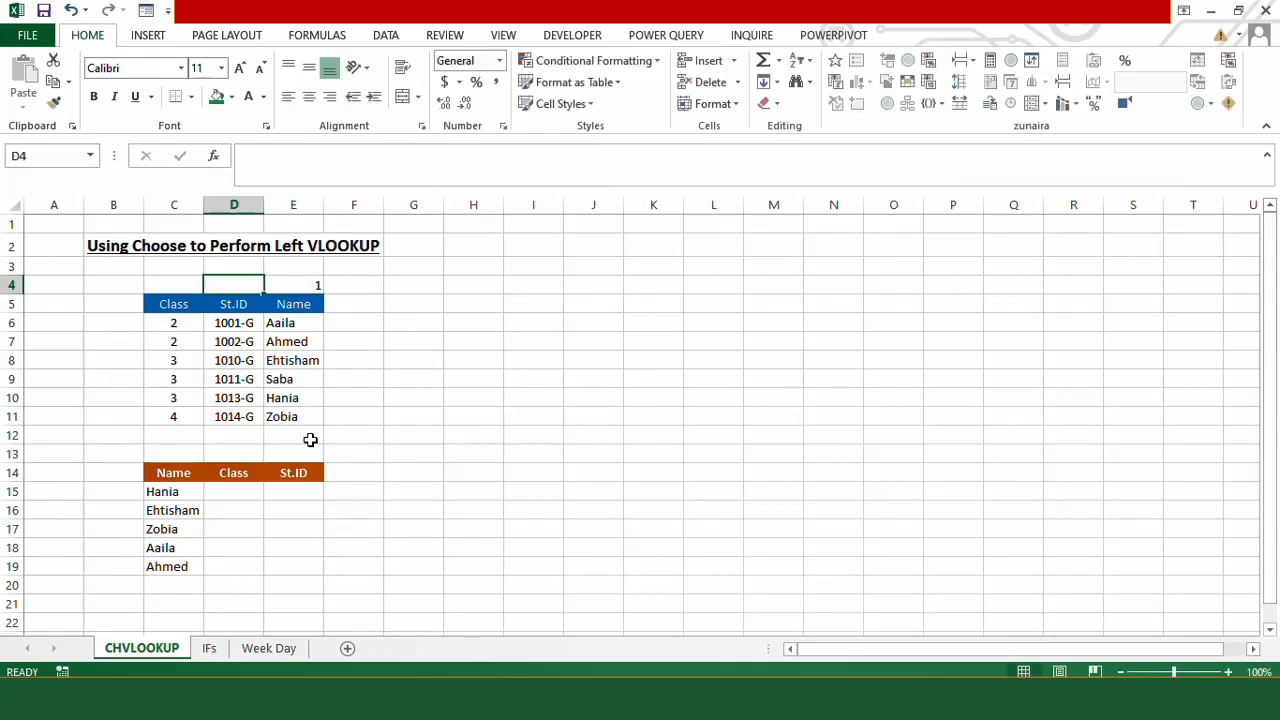
type("2")
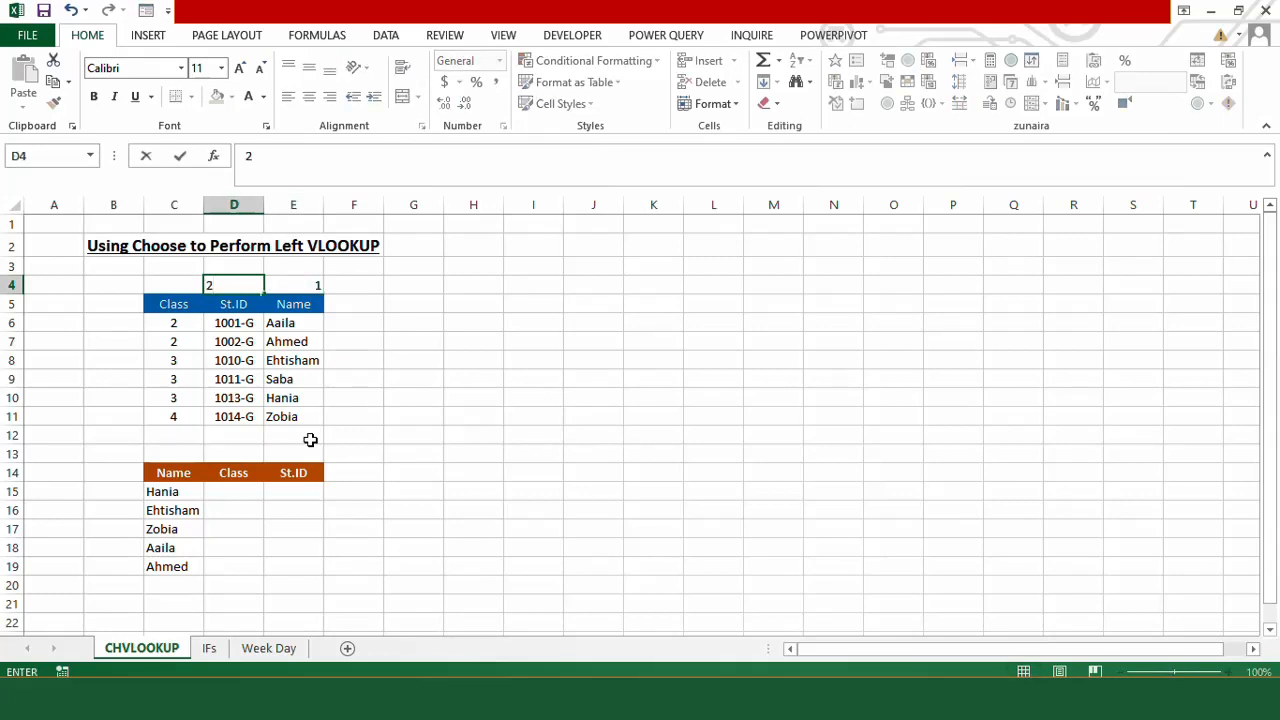
key("Left")
key("BackSpace")
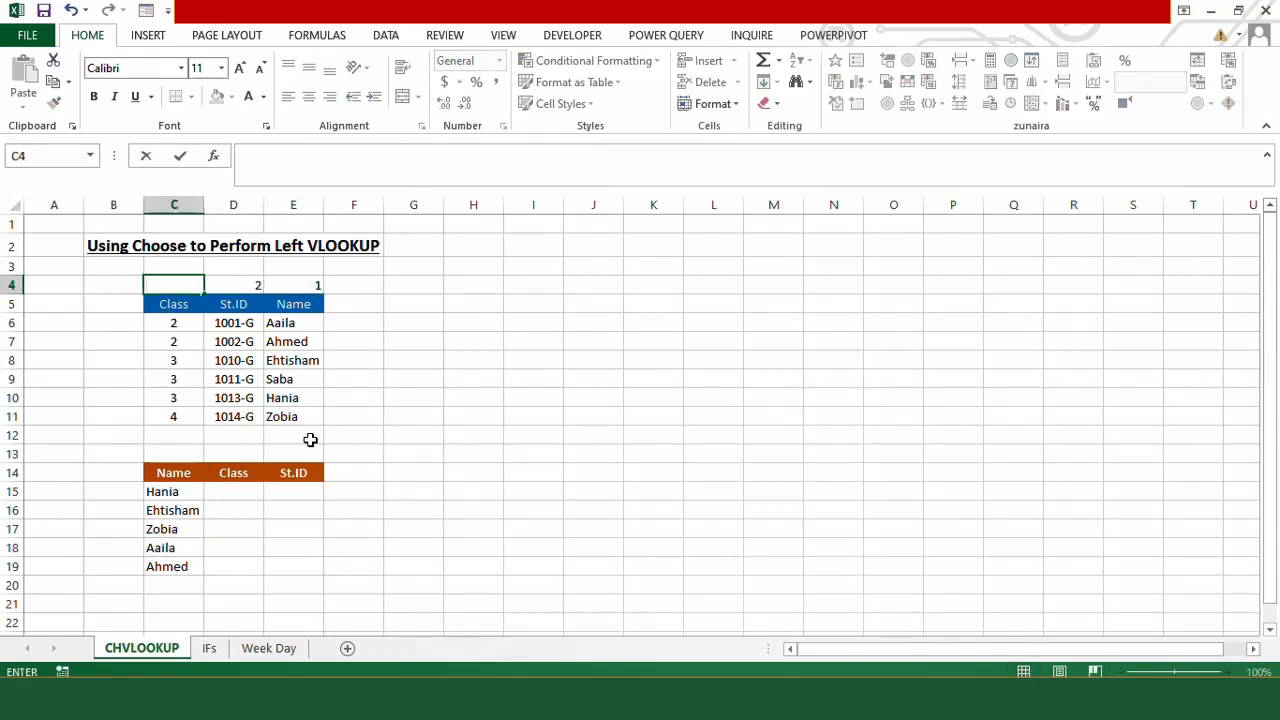
type("3")
Step: Begin a VLOOKUP formula in D15 with C15 as lookup value and a nested CHOOSE with index array {1,2} as table array
left_click(238, 491)
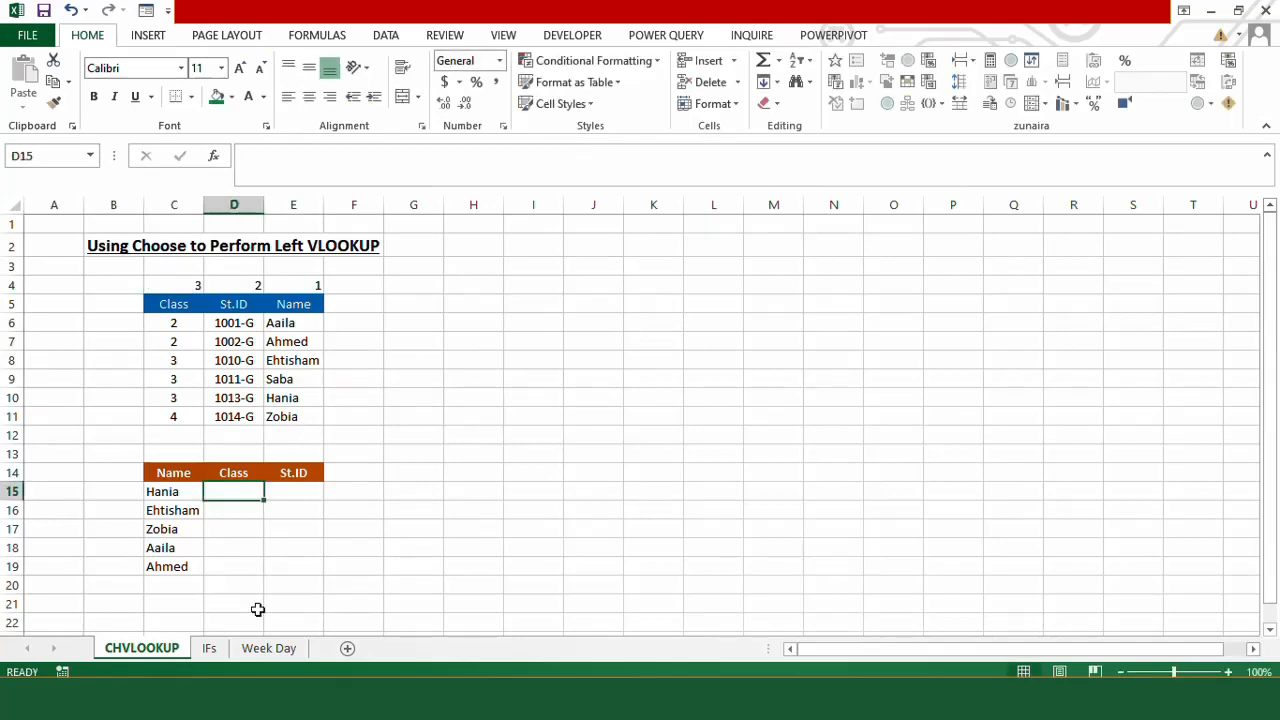
type("=VLO")
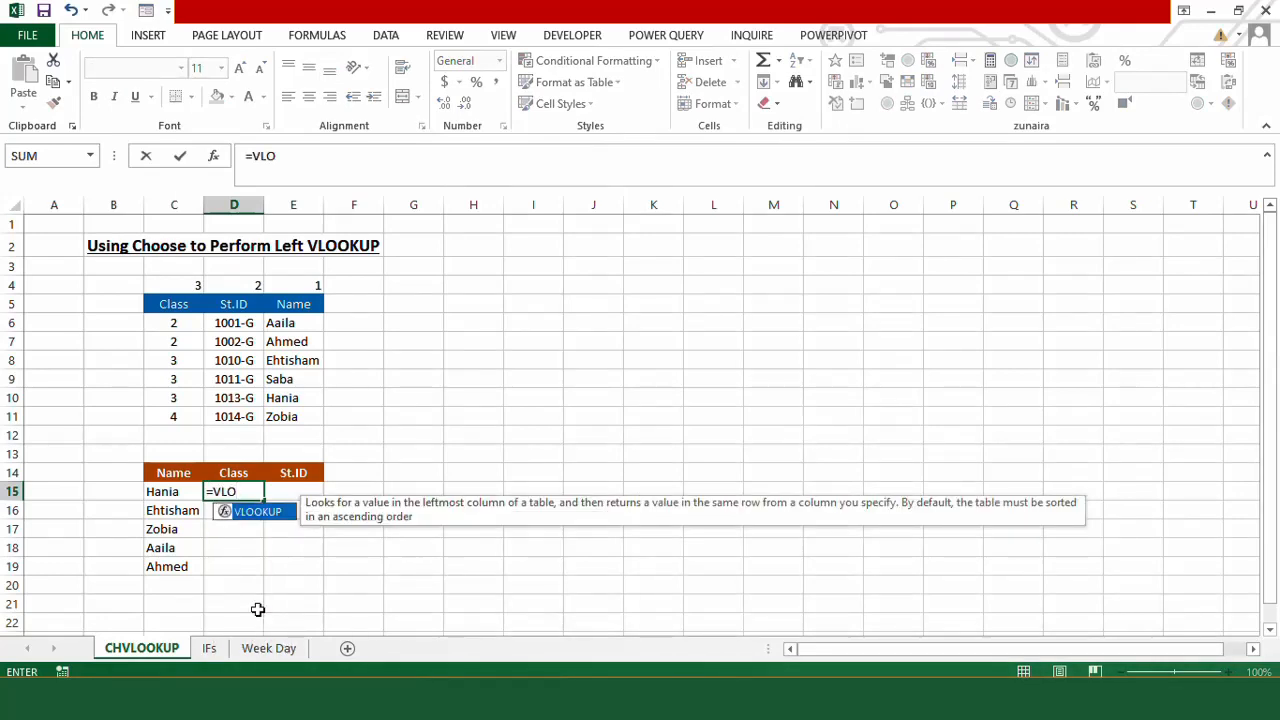
key("Tab")
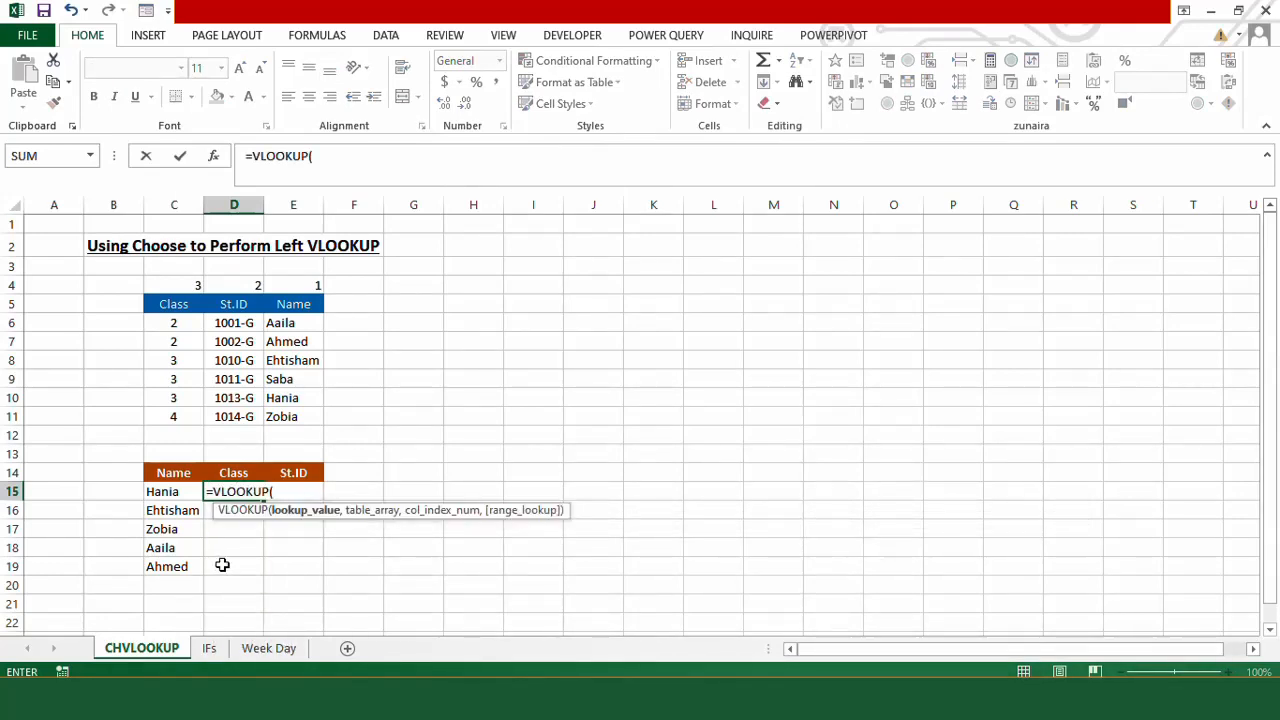
left_click(176, 492)
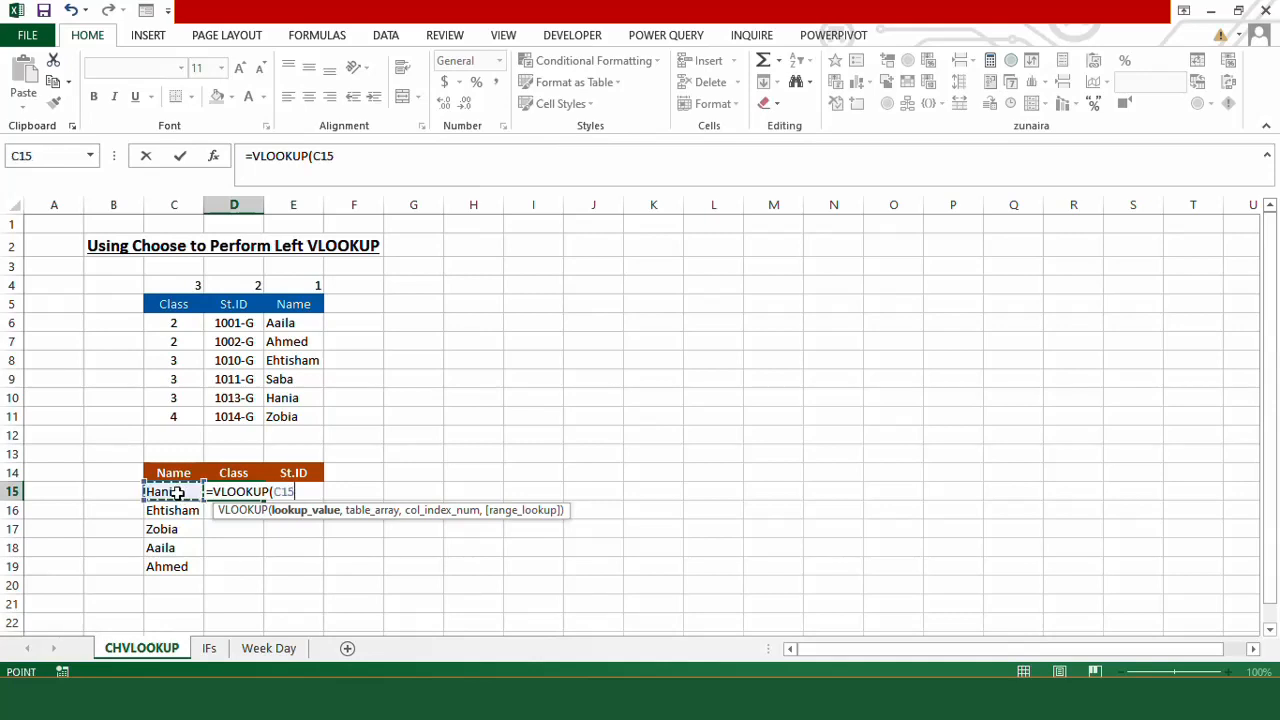
type(",")
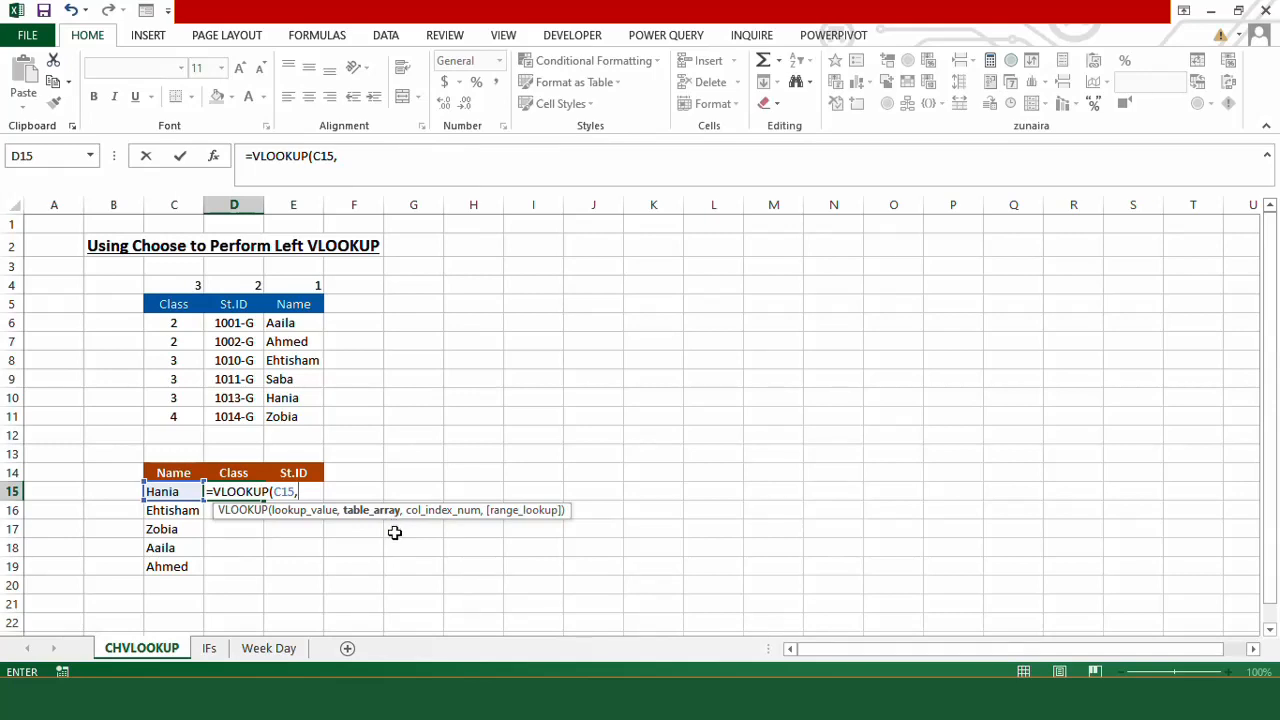
type("CHOO")
key("Tab")
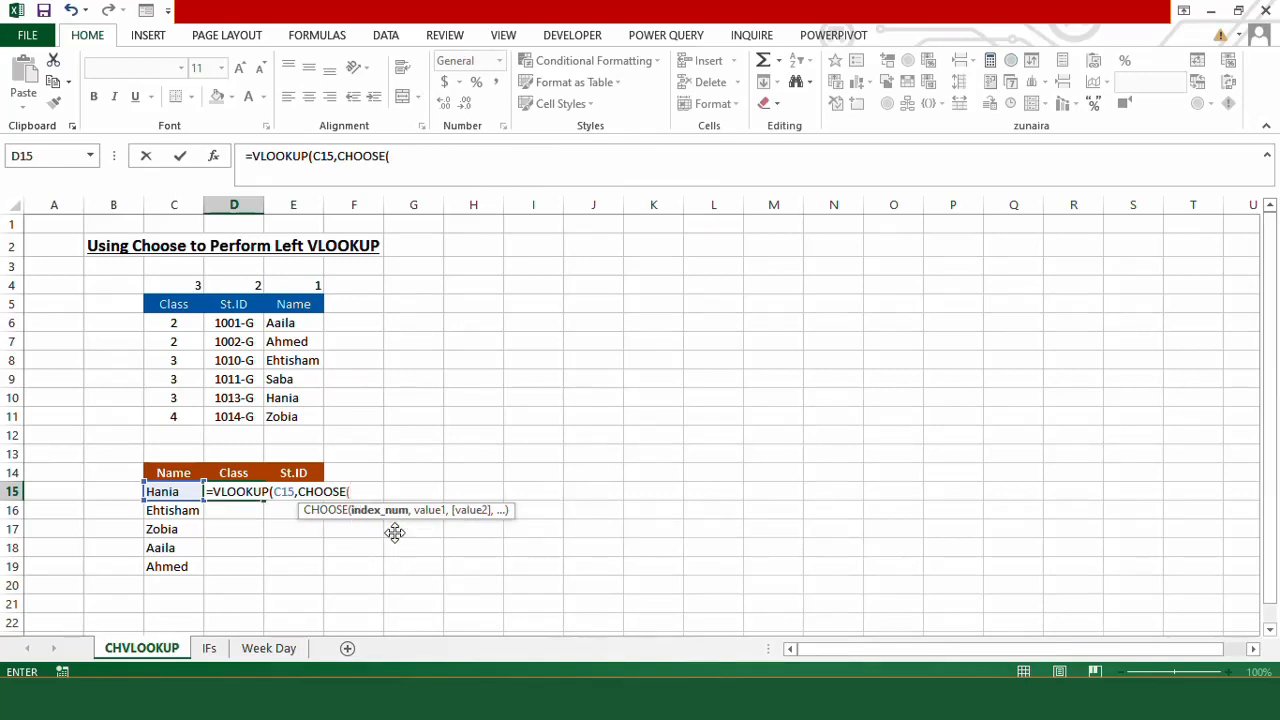
type("{1,2")
type("},")
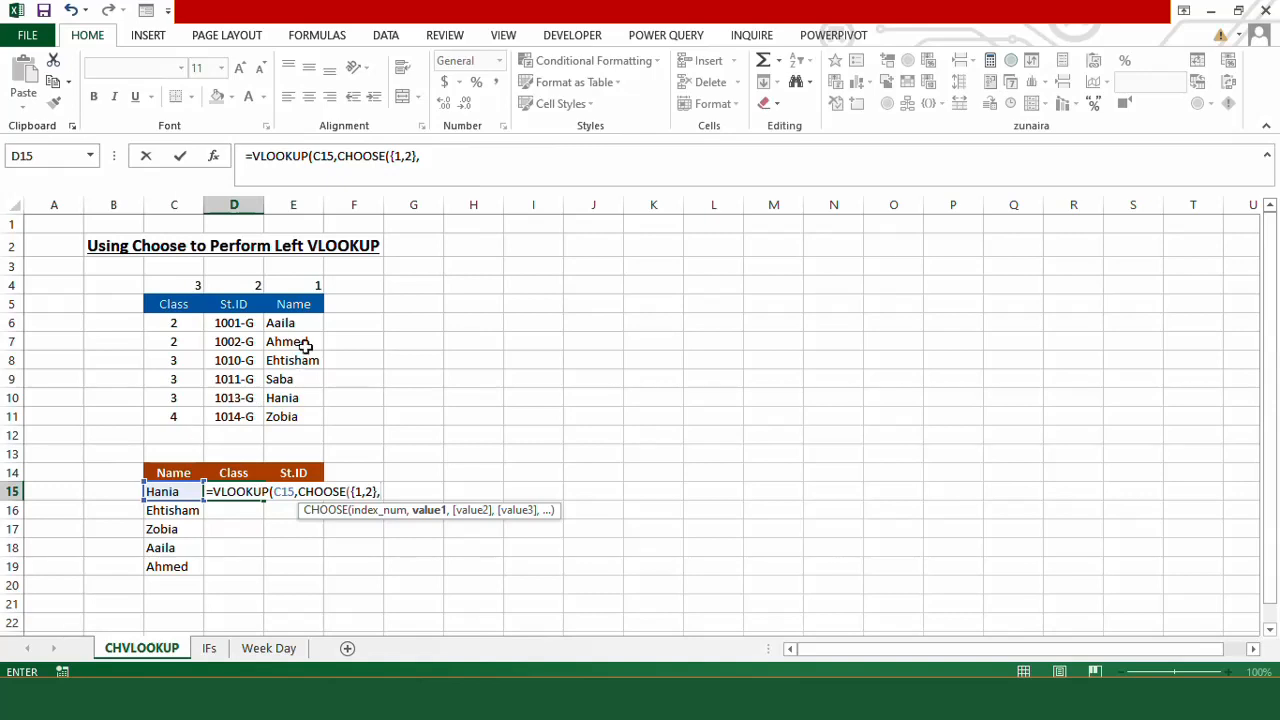
Step: Give CHOOSE the absolute ranges $E$6:$E$11 (Name) and $C$6:$C$11 (Class) as its two values and close its parenthesis
left_click_drag(300, 320, 302, 416)
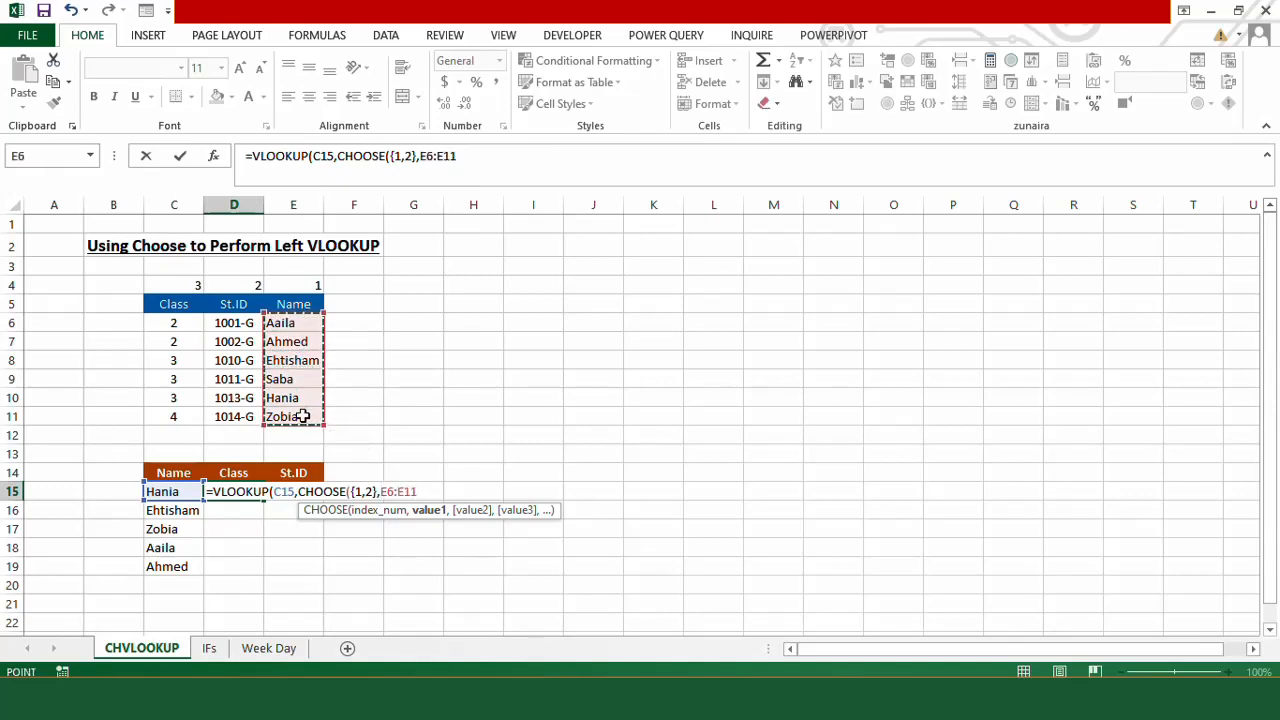
key("F4")
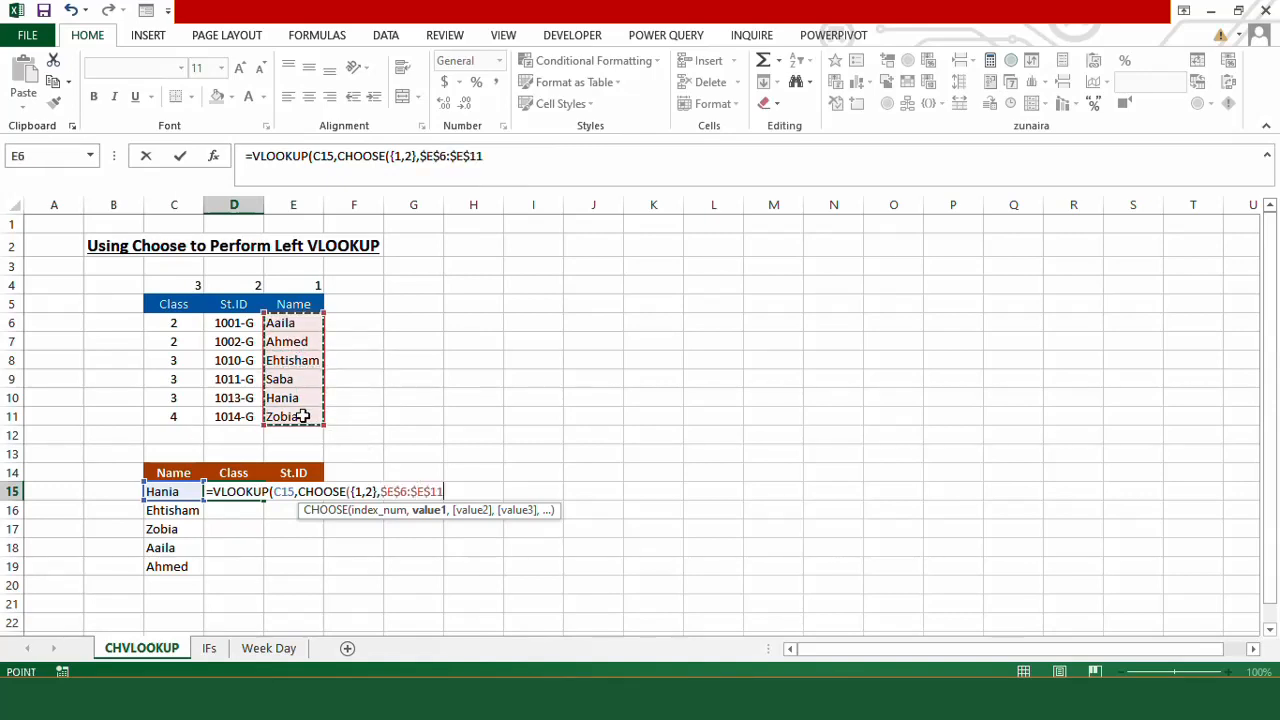
type(",")
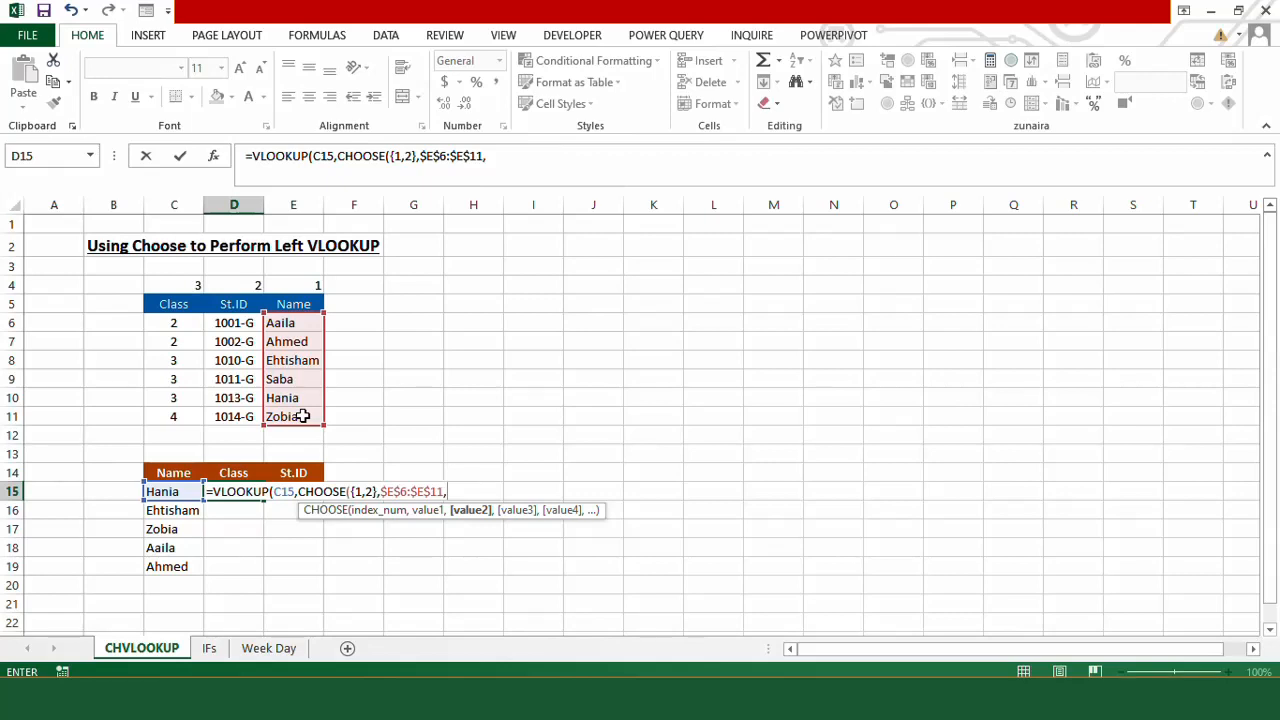
left_click(174, 320)
left_click_drag(174, 320, 172, 414)
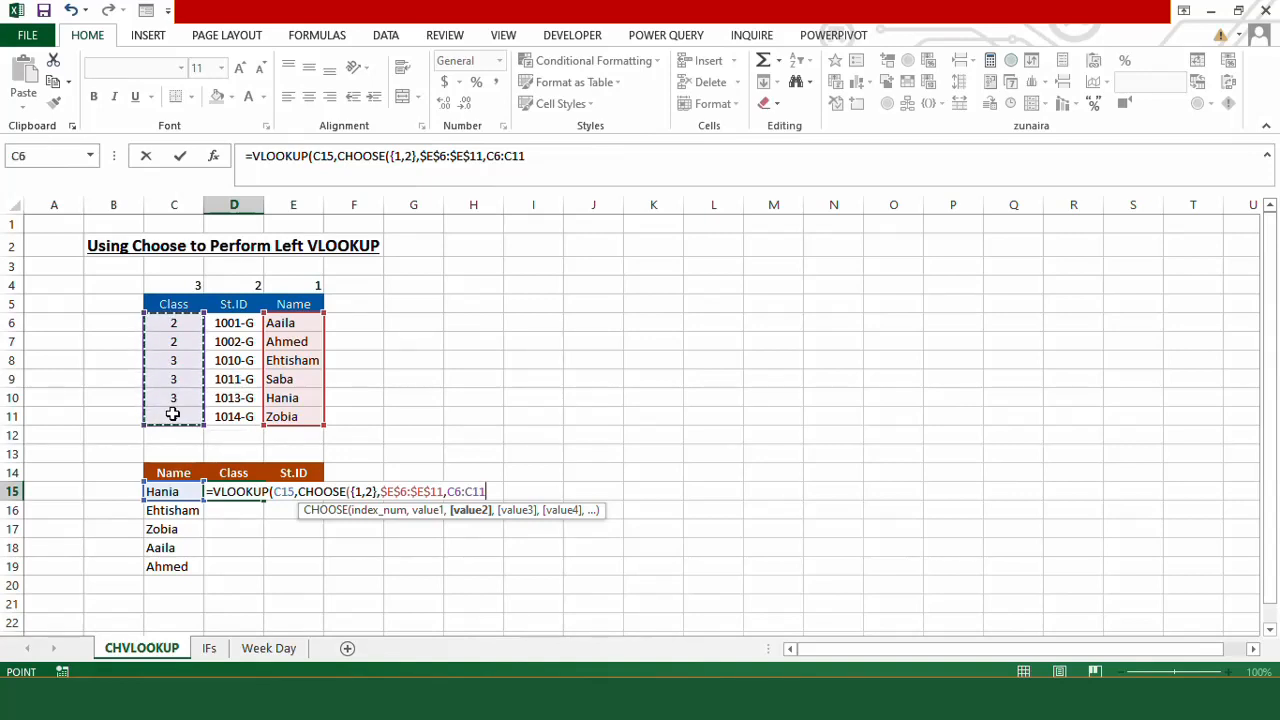
key("F4")
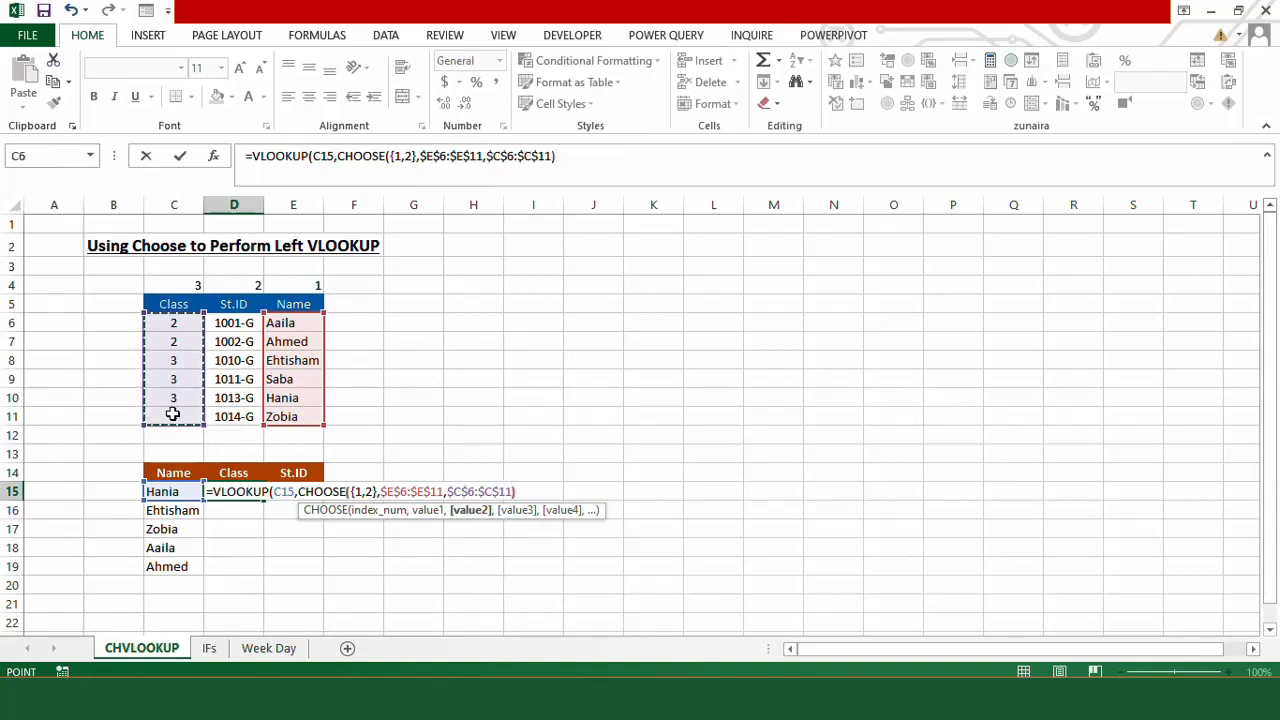
type(")")
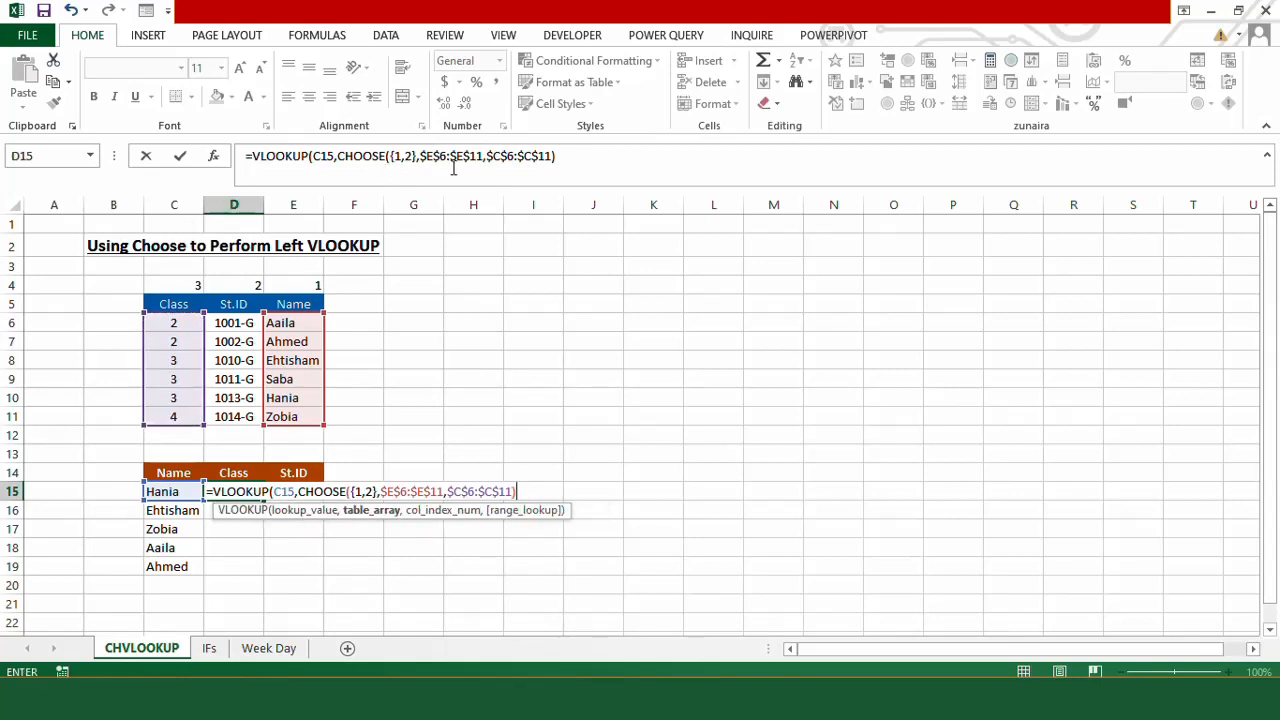
Step: Complete the VLOOKUP in D15 with column index 2 and FALSE for an exact match, and enter the formula
left_click(560, 162)
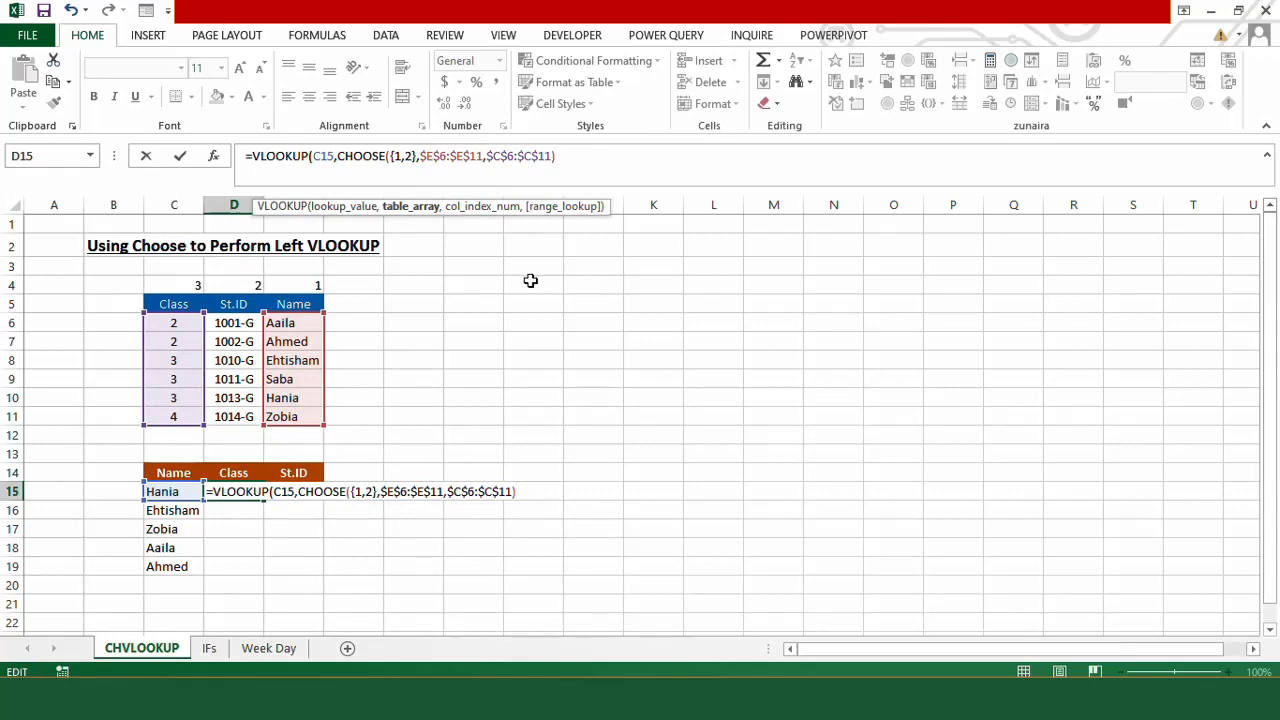
type(",")
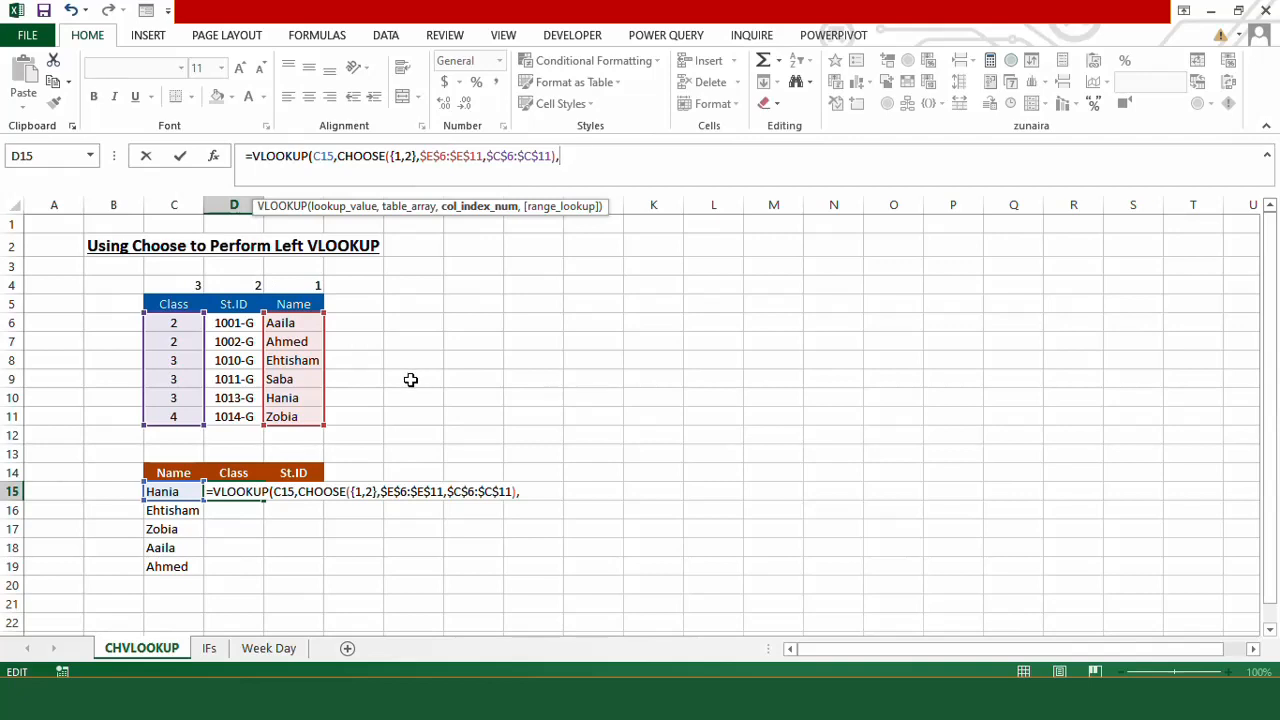
type("2,")
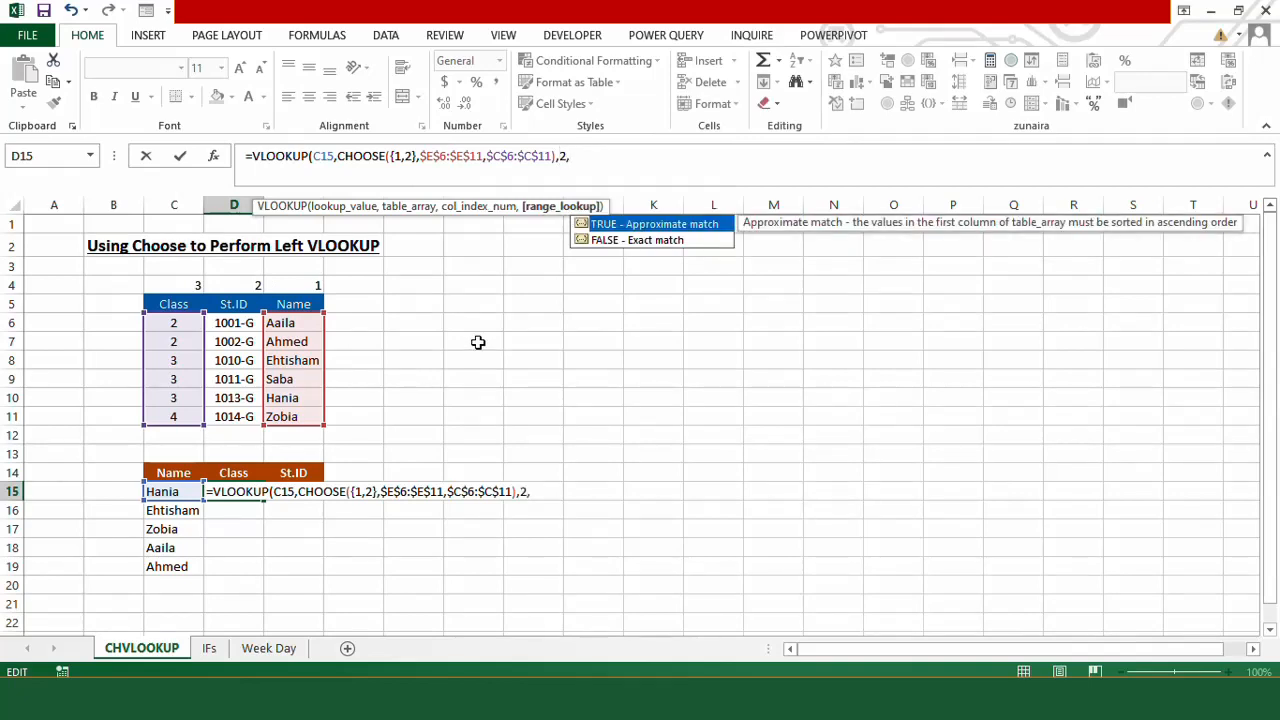
double_click(648, 242)
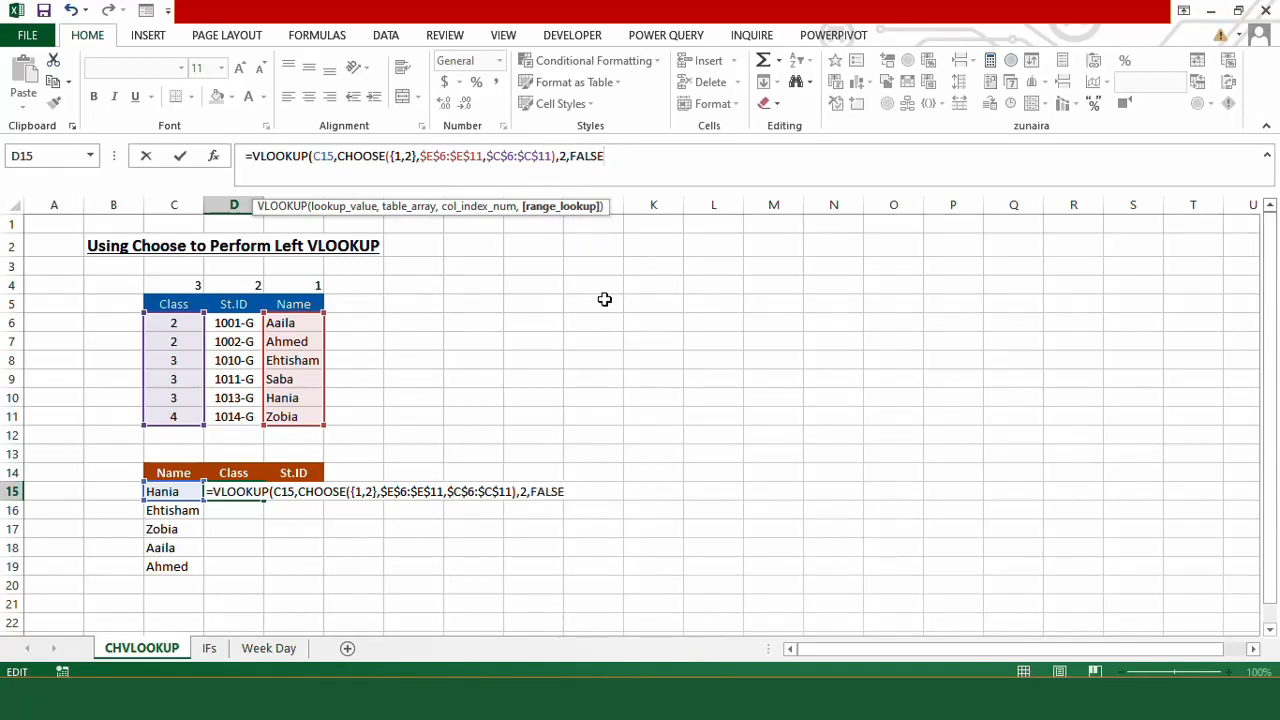
type(")")
key("Return")
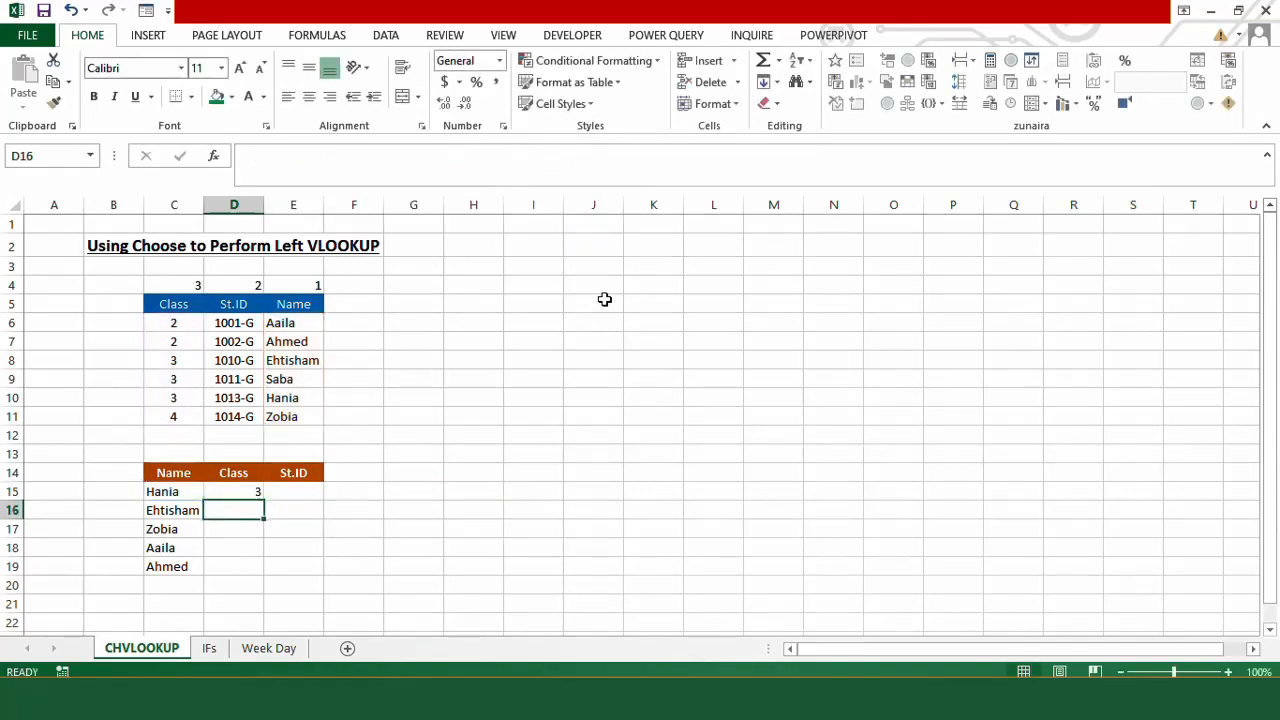
Step: Fill the Class formula from D15 down to D19 for all the listed names
left_click(254, 490)
double_click(262, 497)
left_click(251, 585)
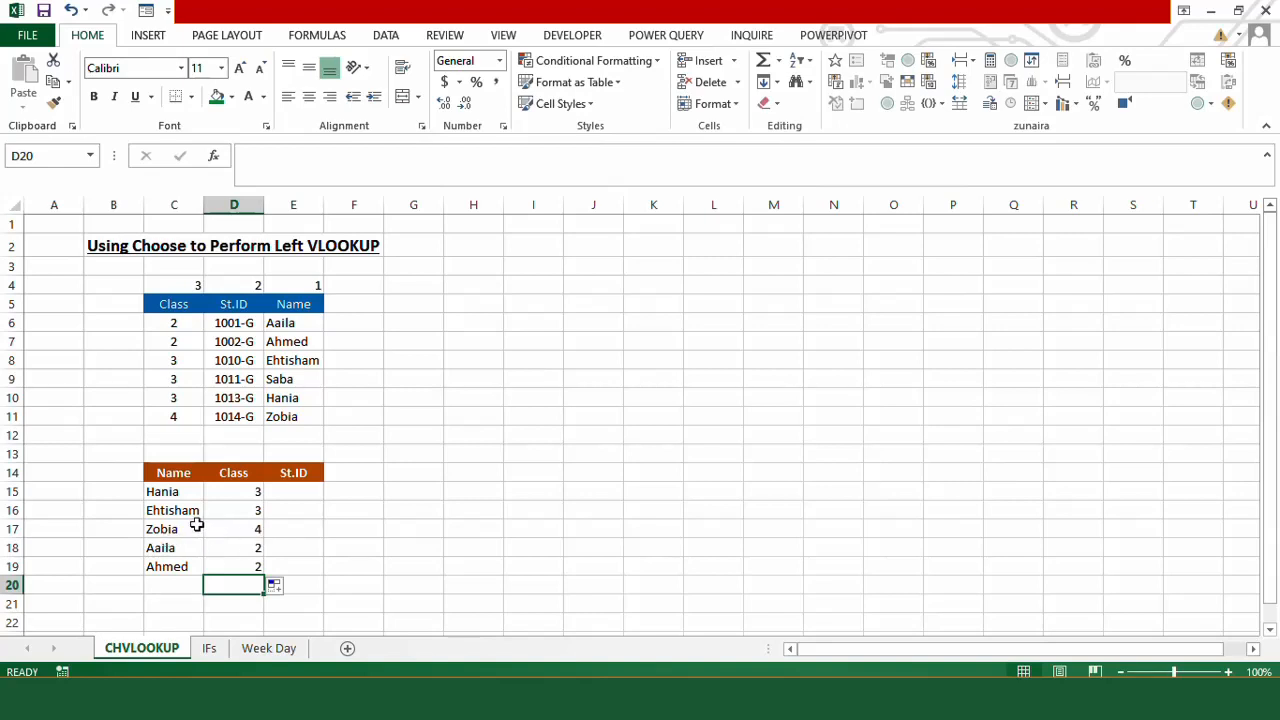
left_click(236, 490)
left_click_drag(236, 490, 236, 566)
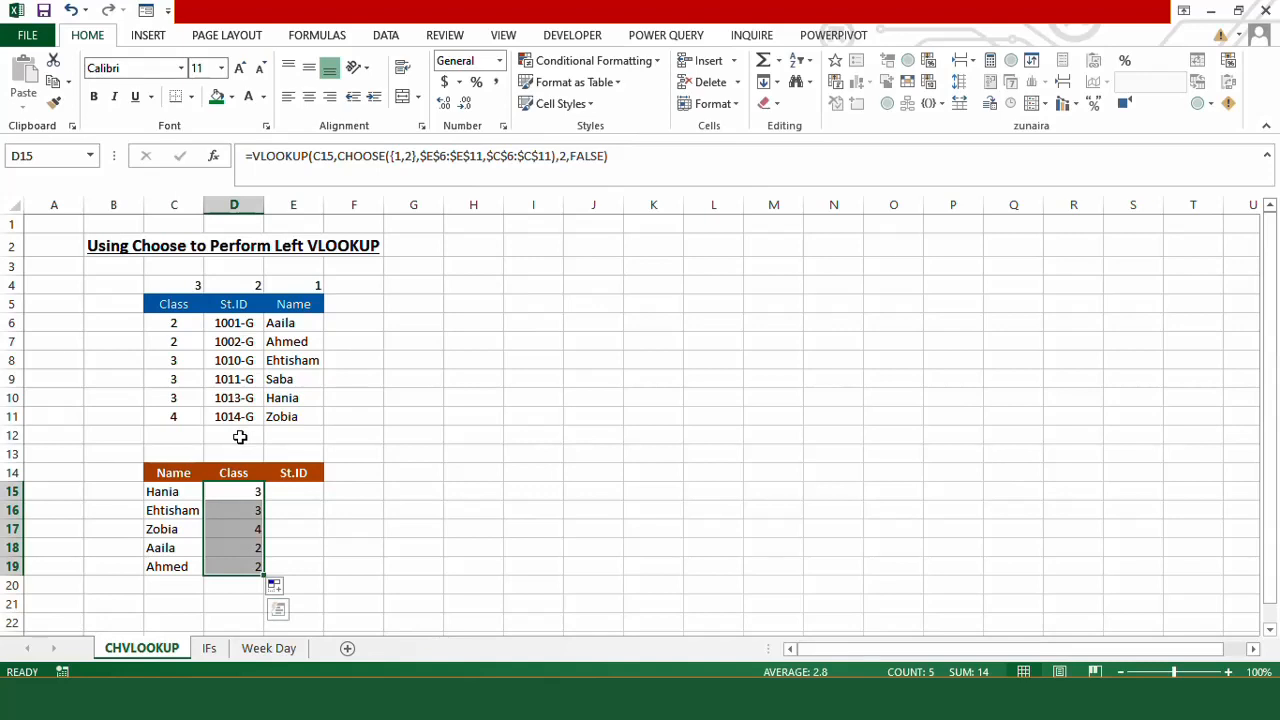
Step: Reuse the Class formula in E15 for St.ID, replacing CHOOSE's second range with $D$6:$D$11
left_click(284, 493)
left_click_drag(551, 156, 487, 156)
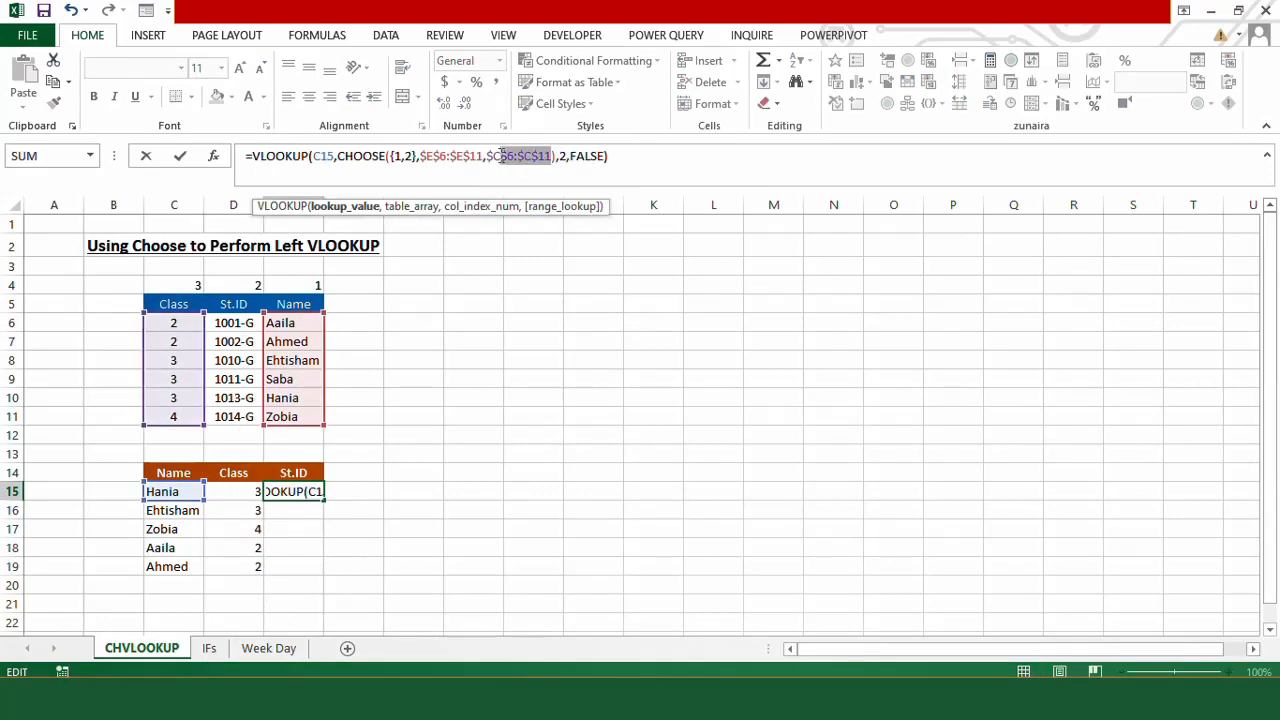
key("Delete")
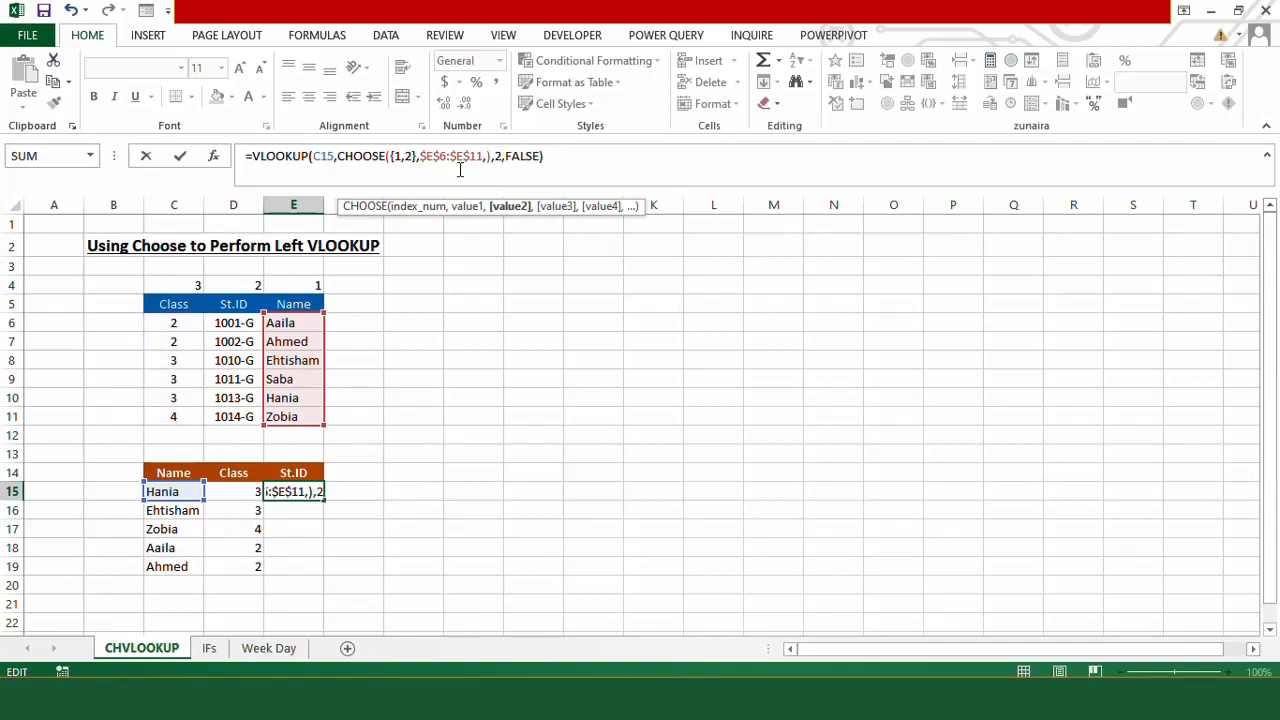
left_click_drag(244, 323, 246, 414)
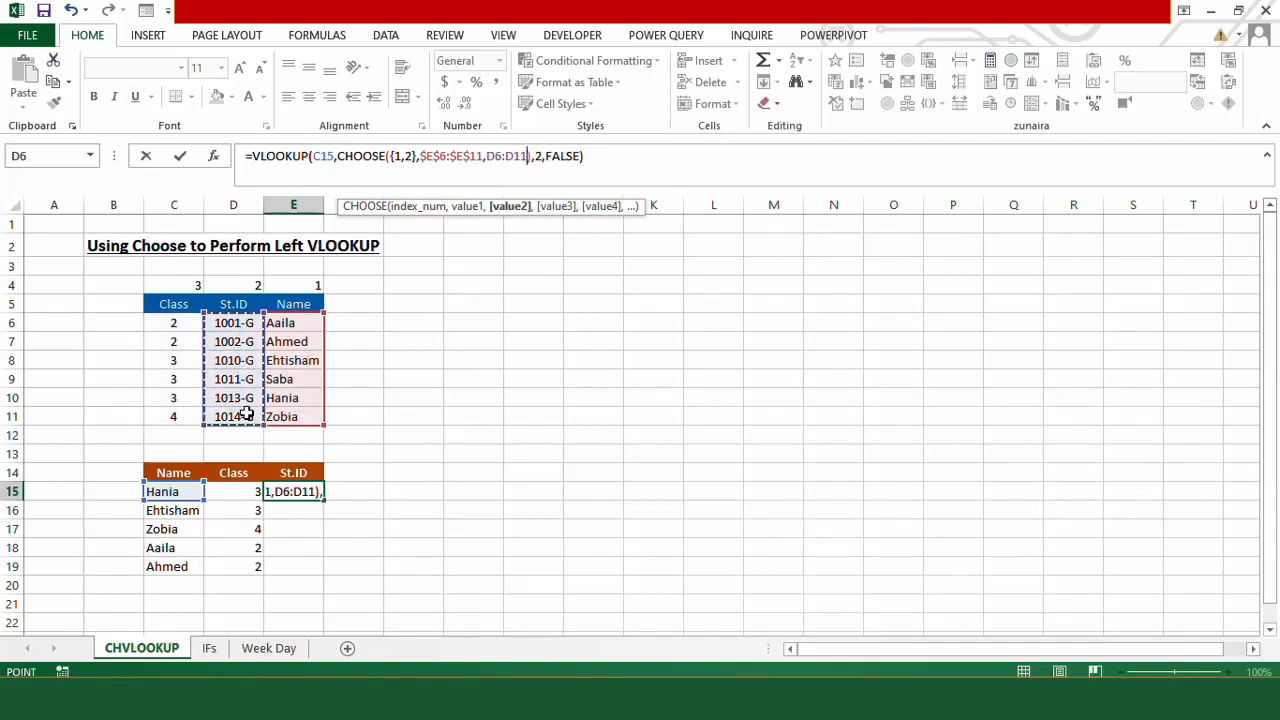
key("F4")
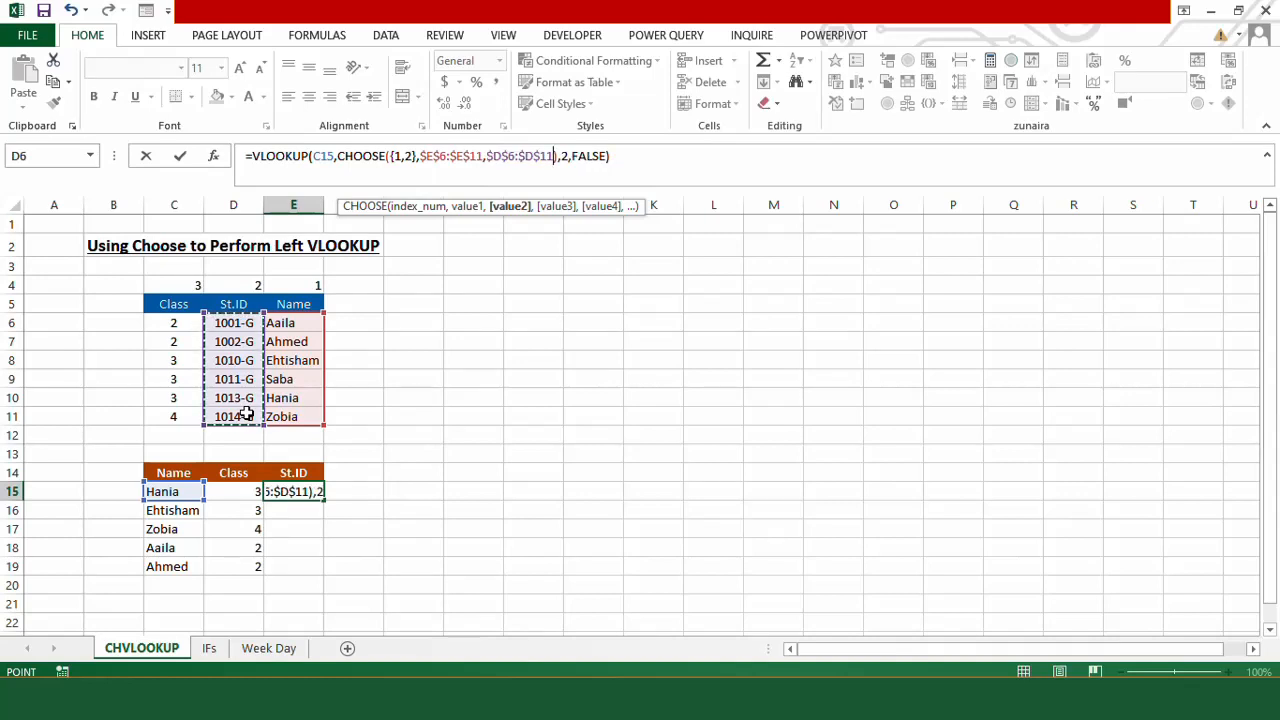
key("Return")
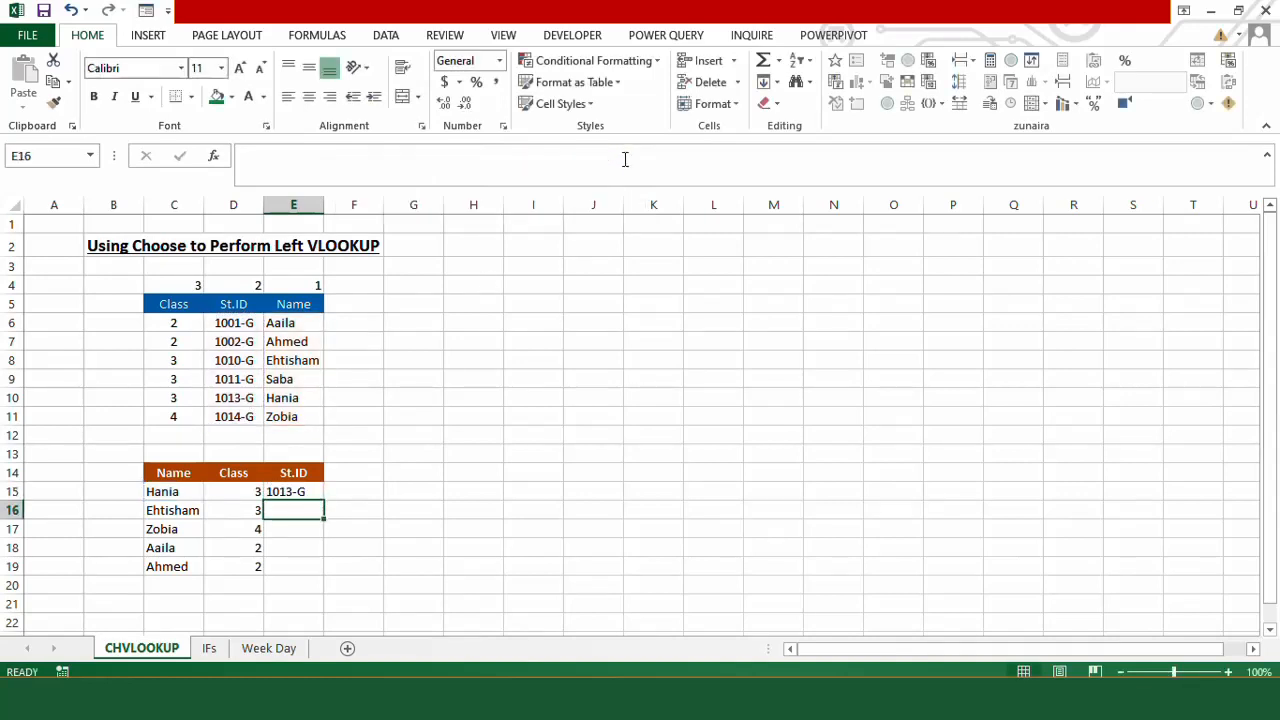
Step: Fill the St.ID formula from E15 down to E19
left_click(321, 497)
double_click(323, 499)
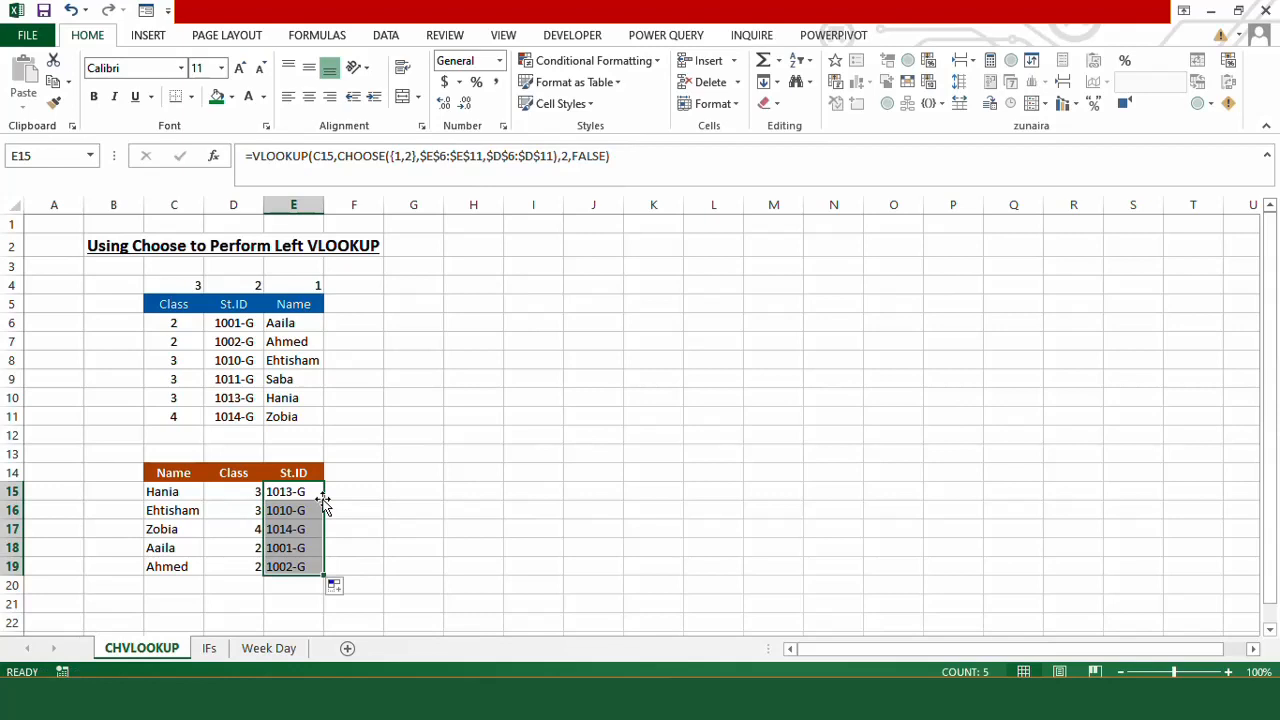
left_click(296, 602)
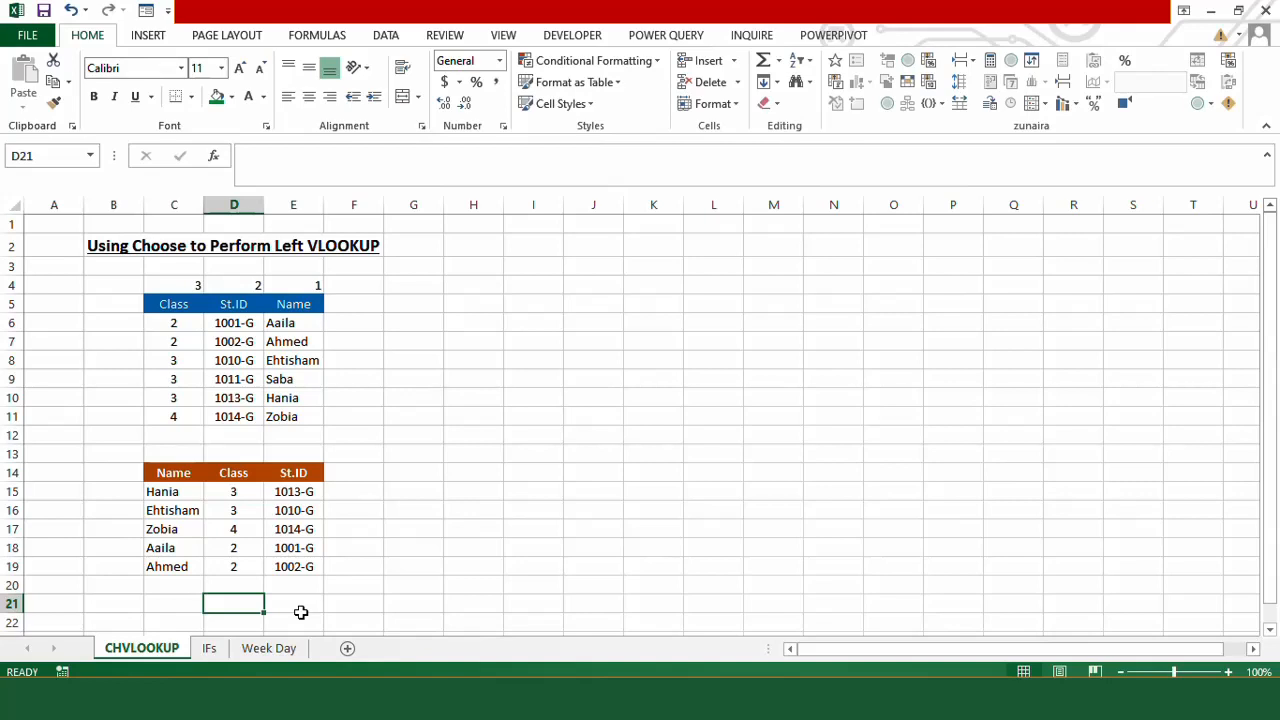
Step: On the IFs sheet, start a CHOOSE formula in D6 whose index number begins with the test (C6>0)
left_click(209, 648)
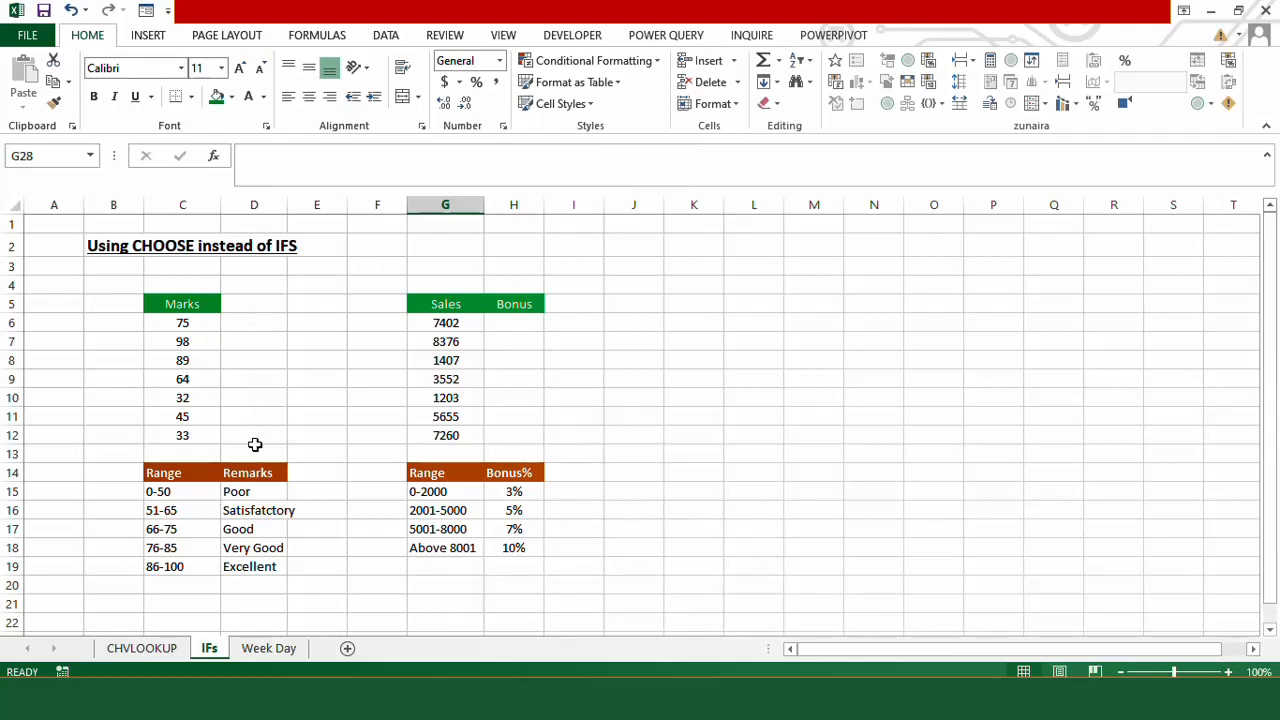
left_click(260, 323)
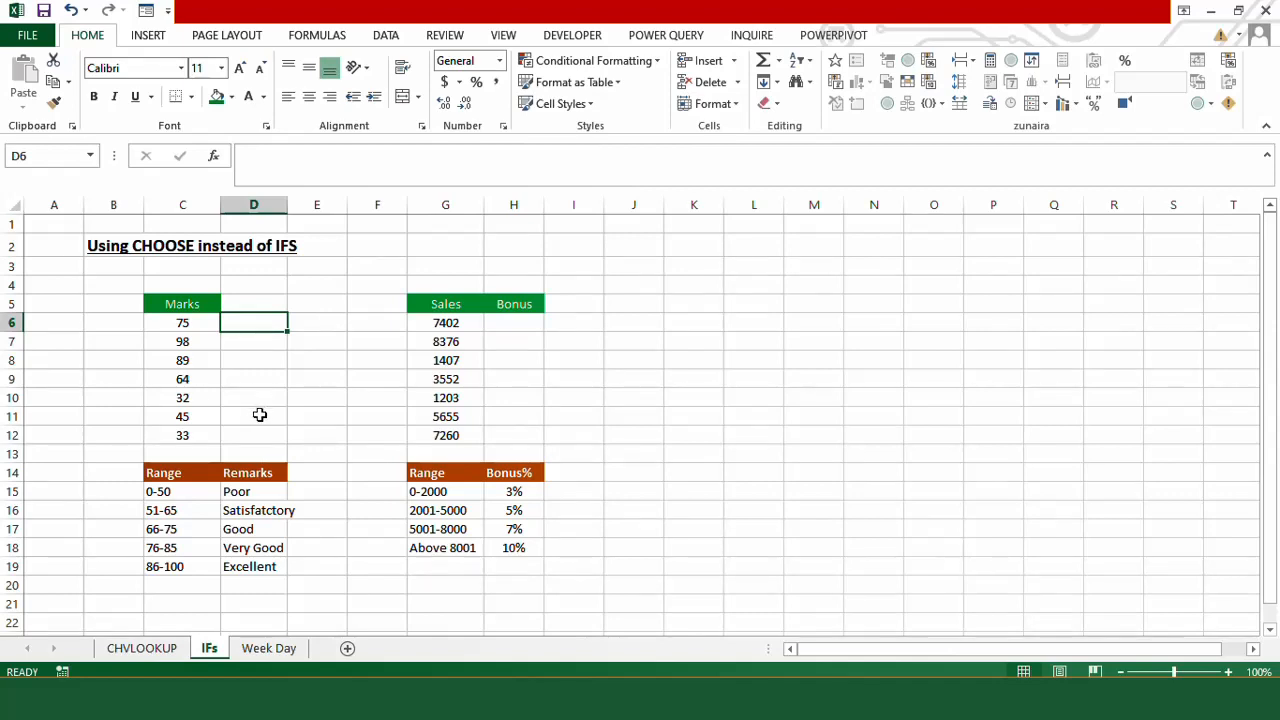
type("=C")
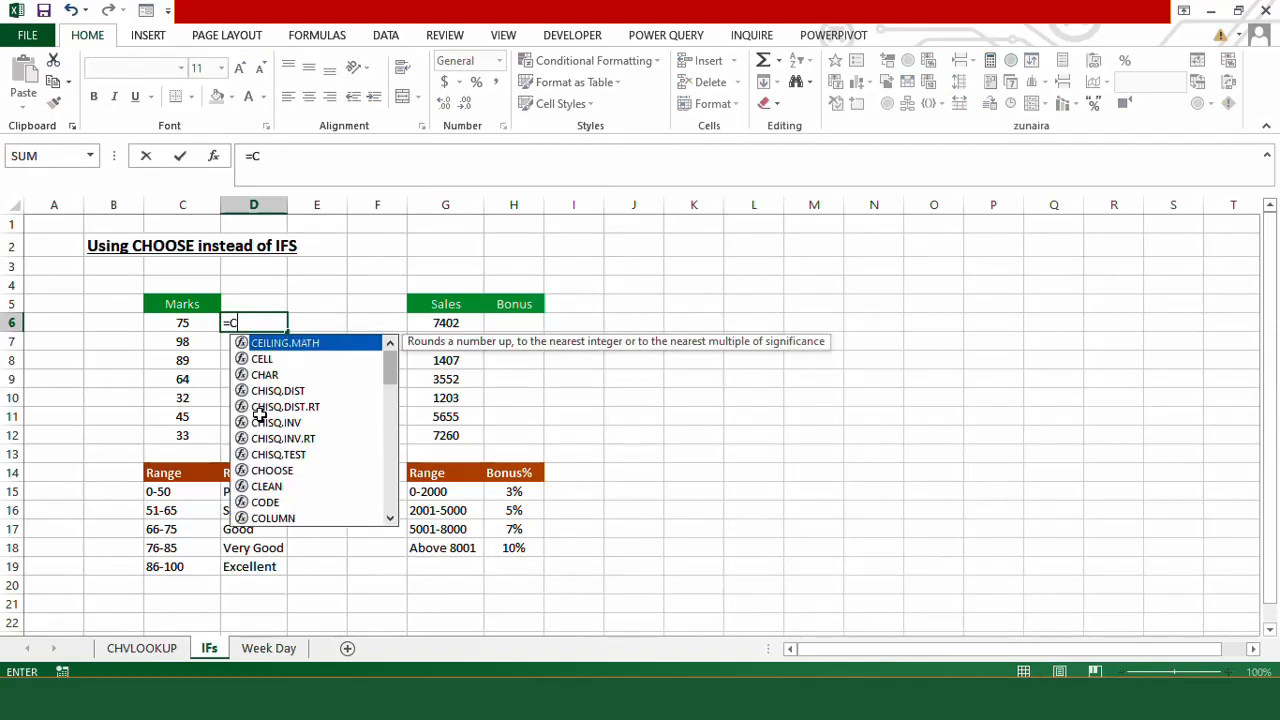
type("HOOSE(")
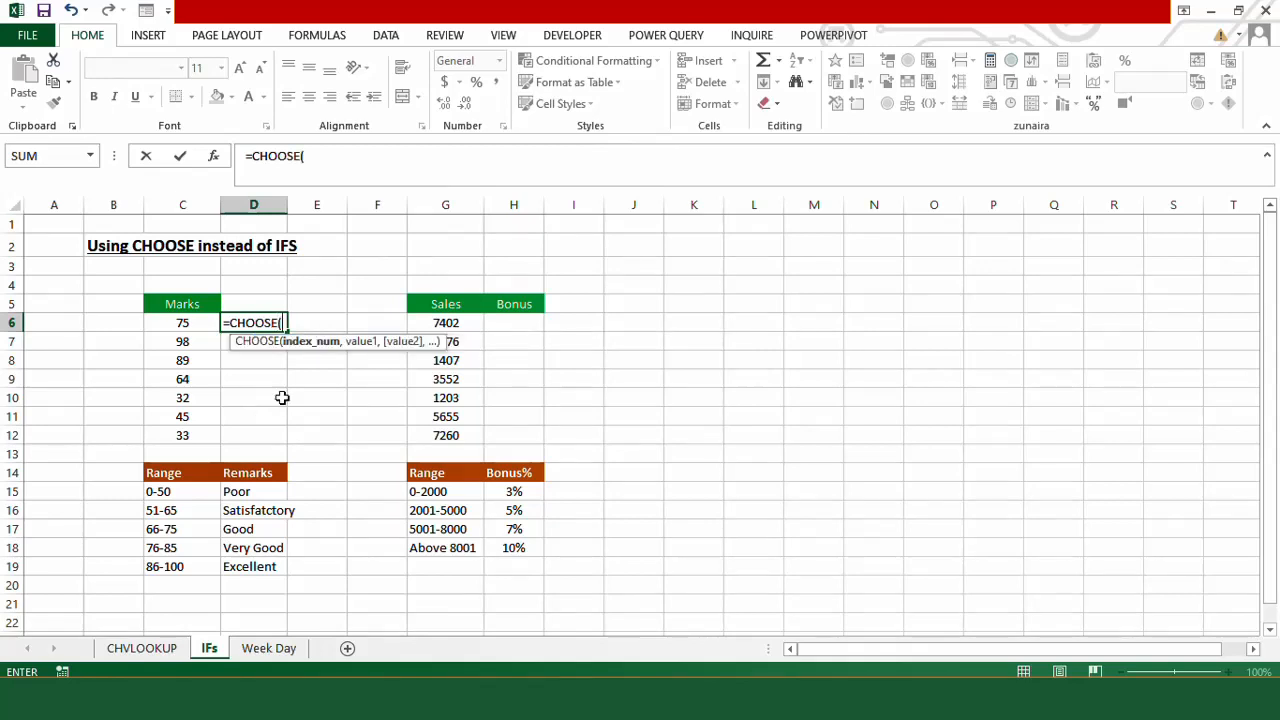
type("(")
left_click(194, 323)
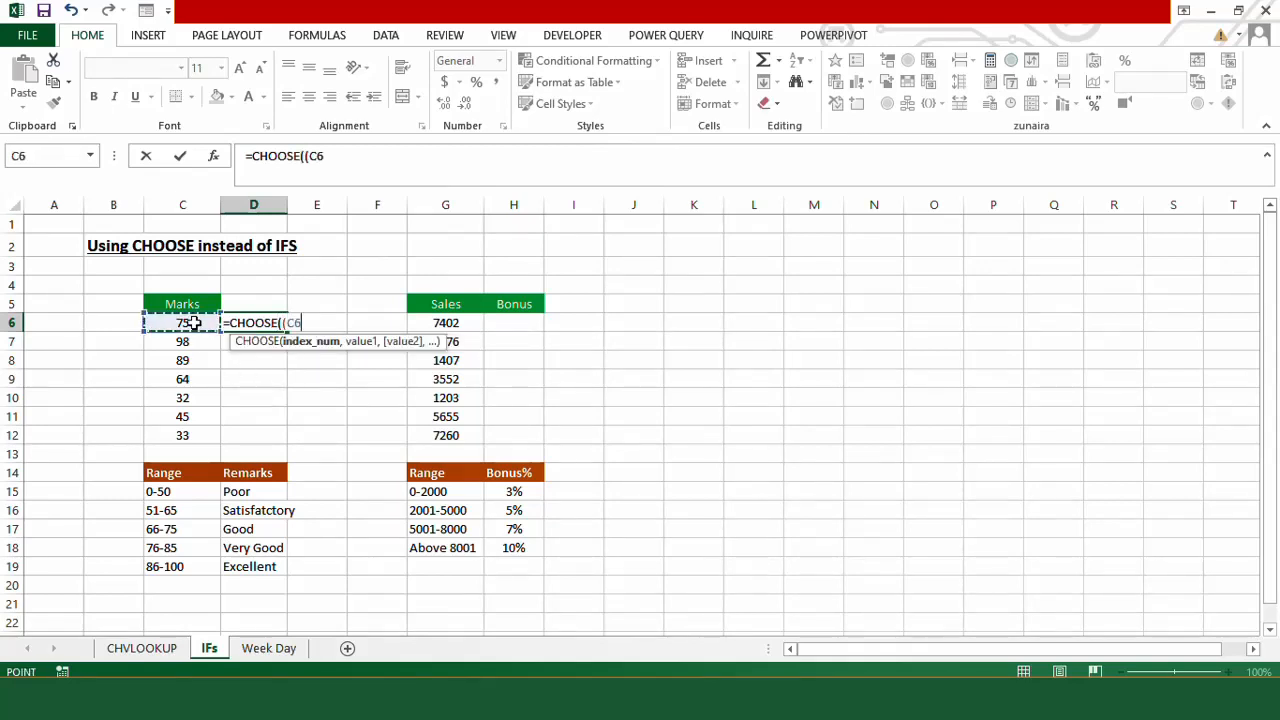
type(">")
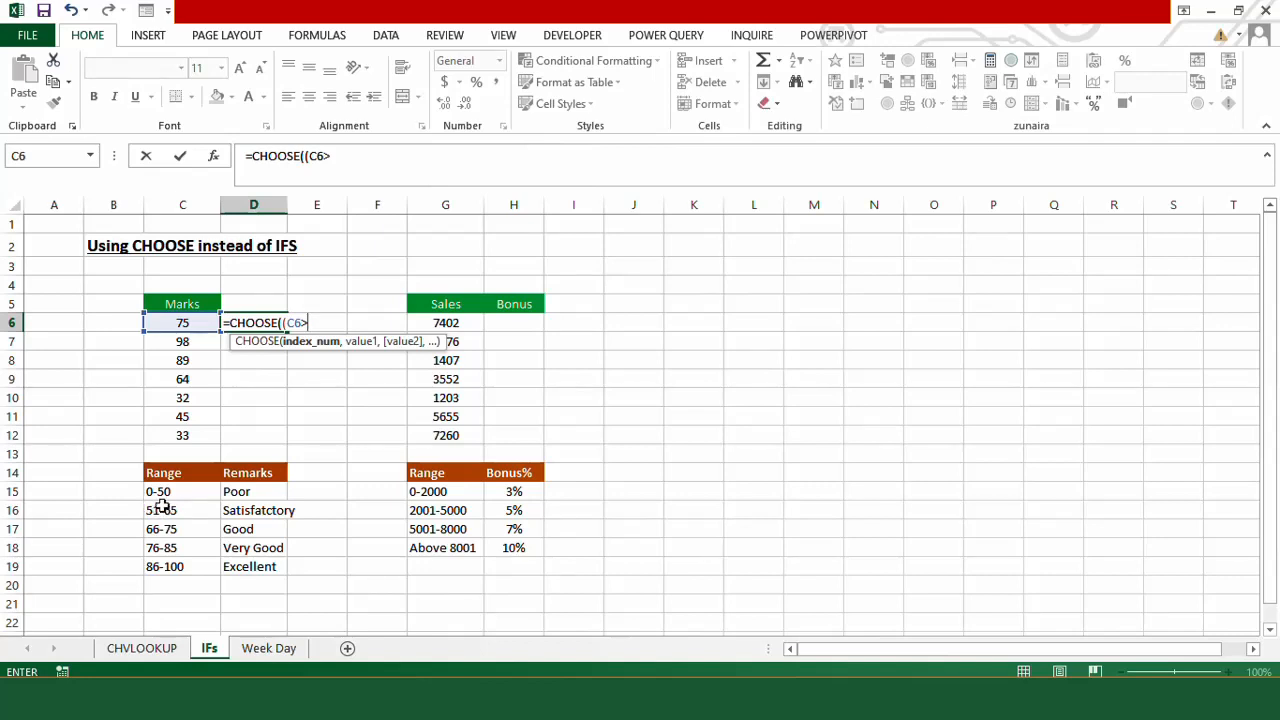
left_click(340, 157)
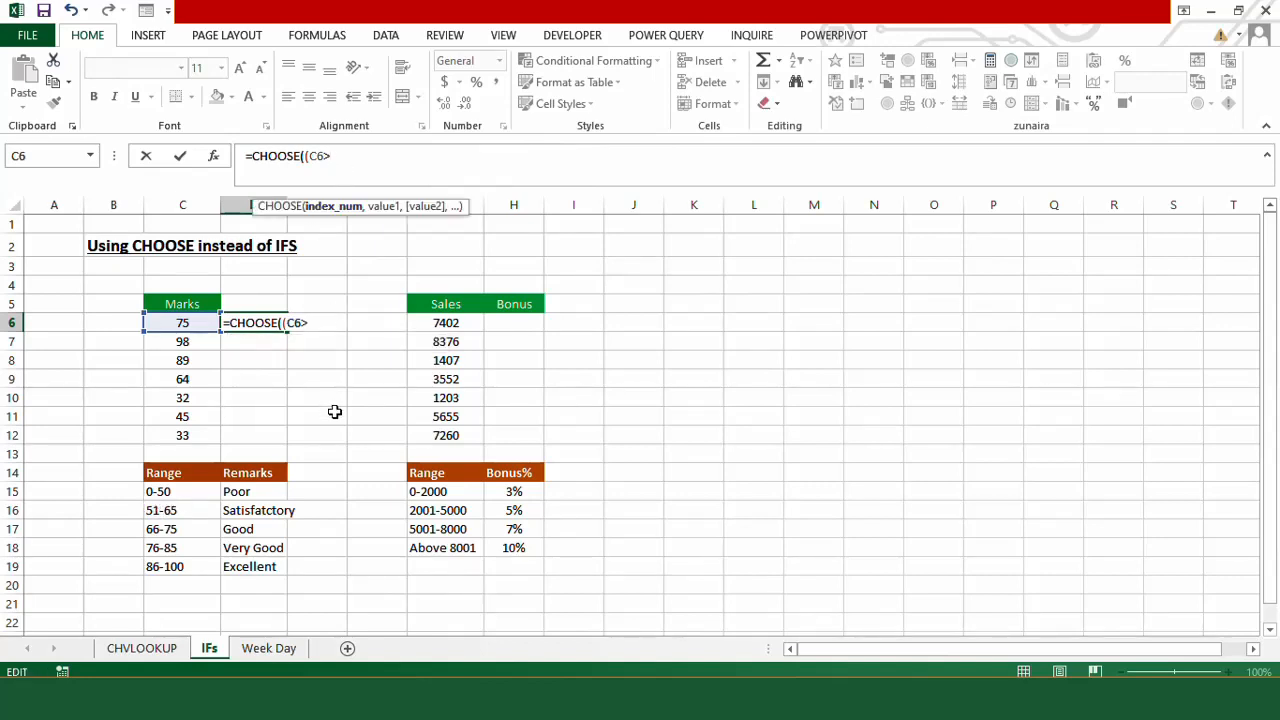
type("0)+(")
Step: Add the tests (C6>=51), (C6>=66), (C6>=76) and (C6>=86) to the index sum of the CHOOSE formula in D6
left_click(186, 323)
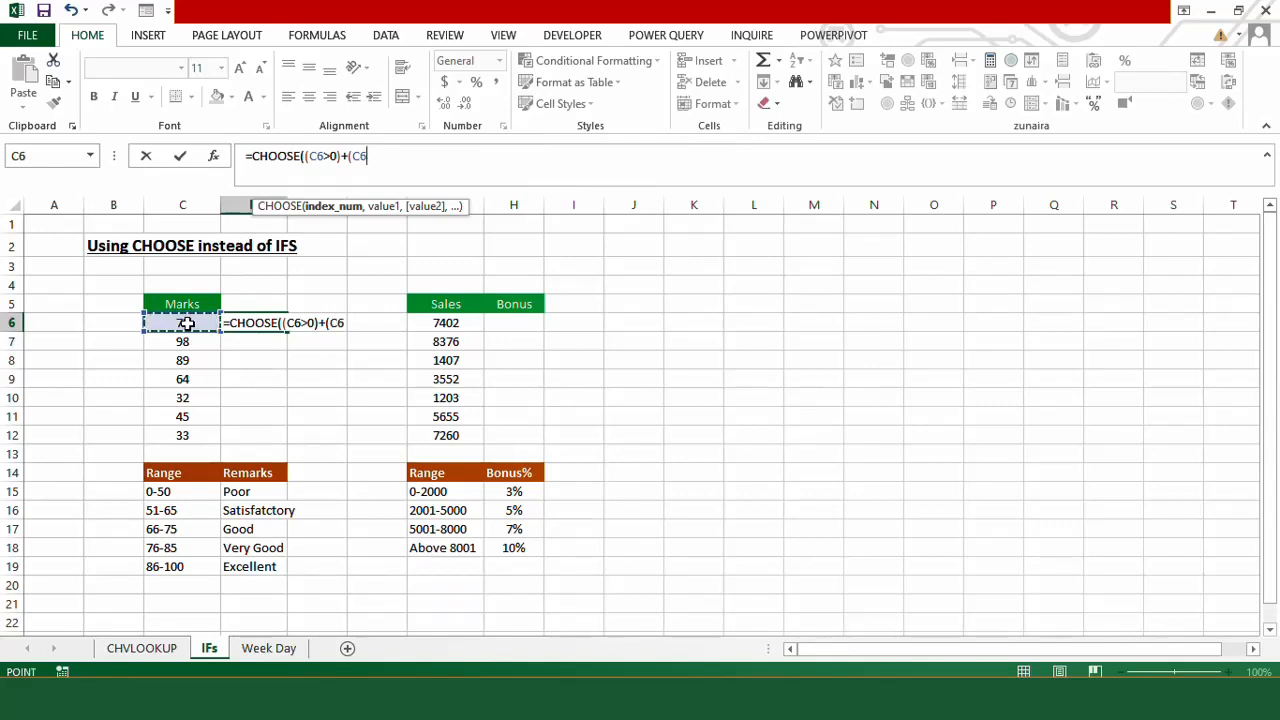
type(">=")
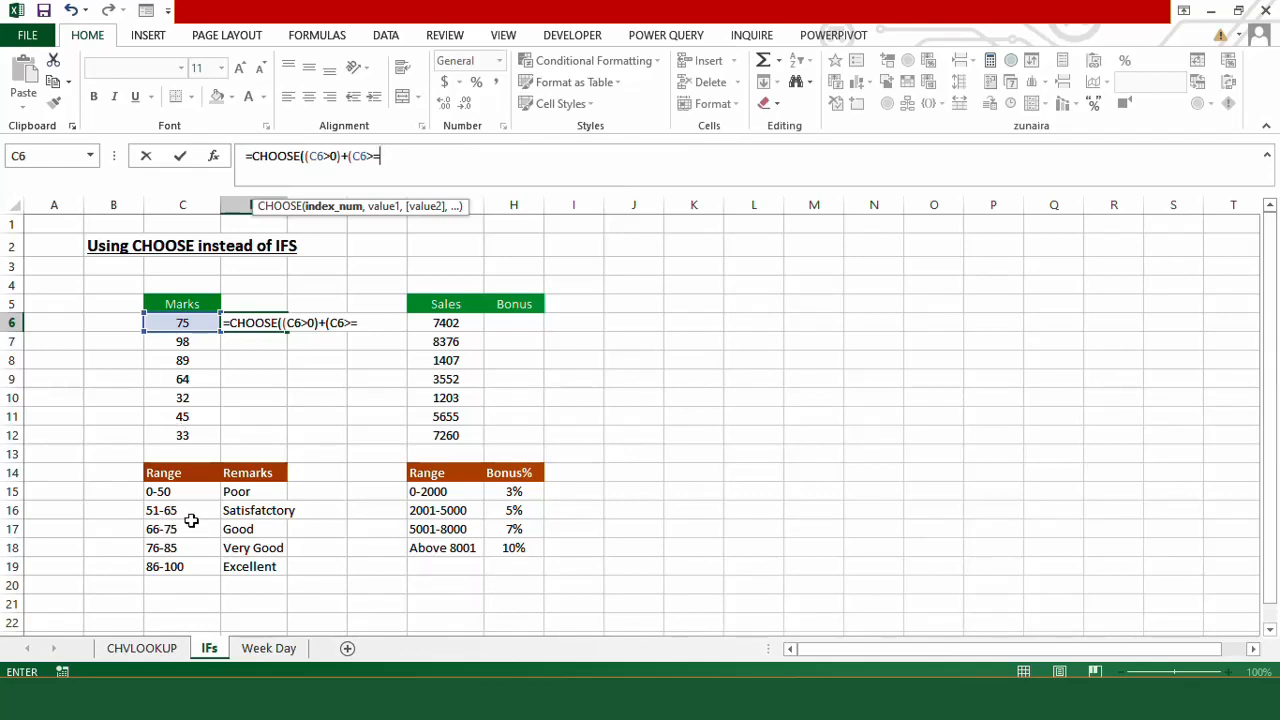
type("51)+(")
left_click(177, 323)
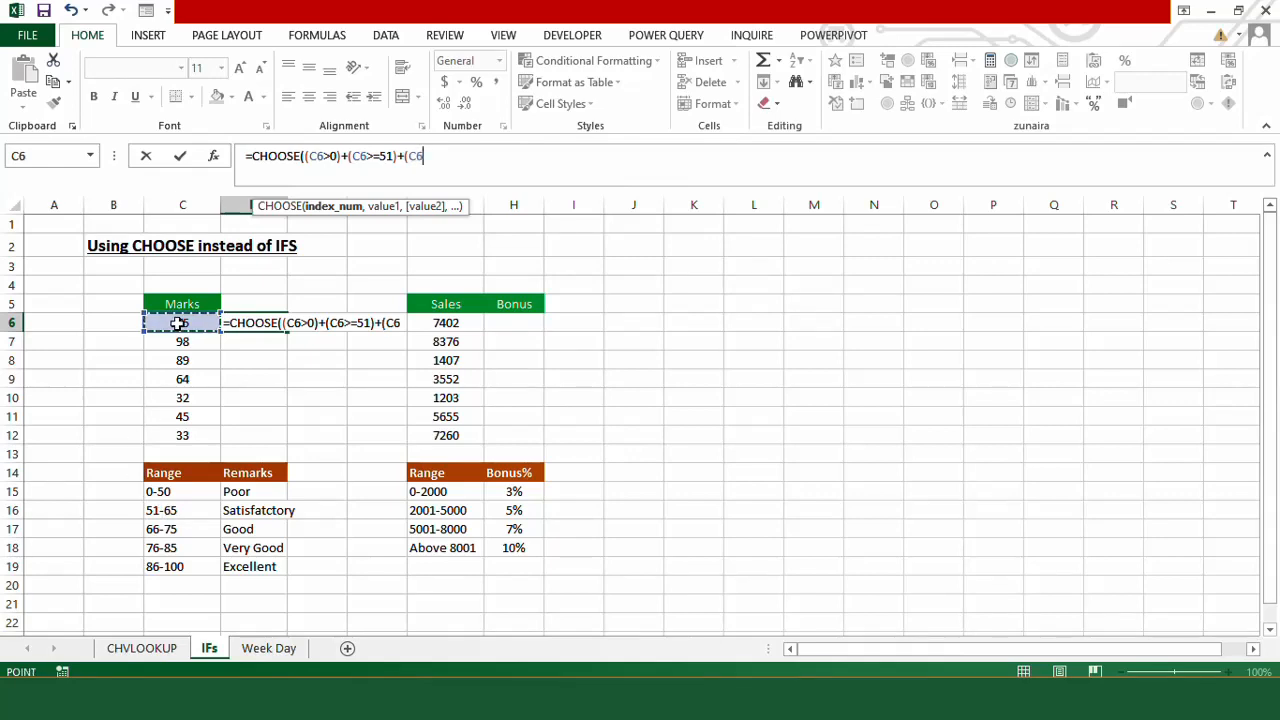
type(">=")
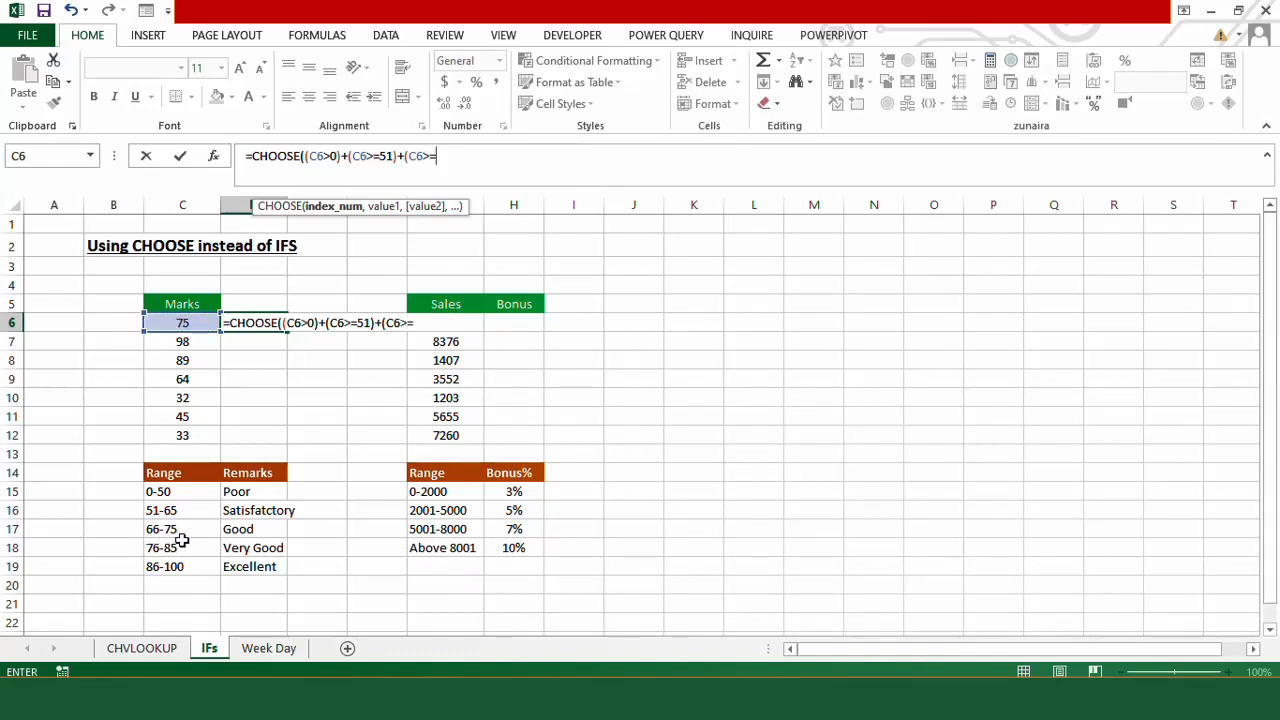
type("66)+(")
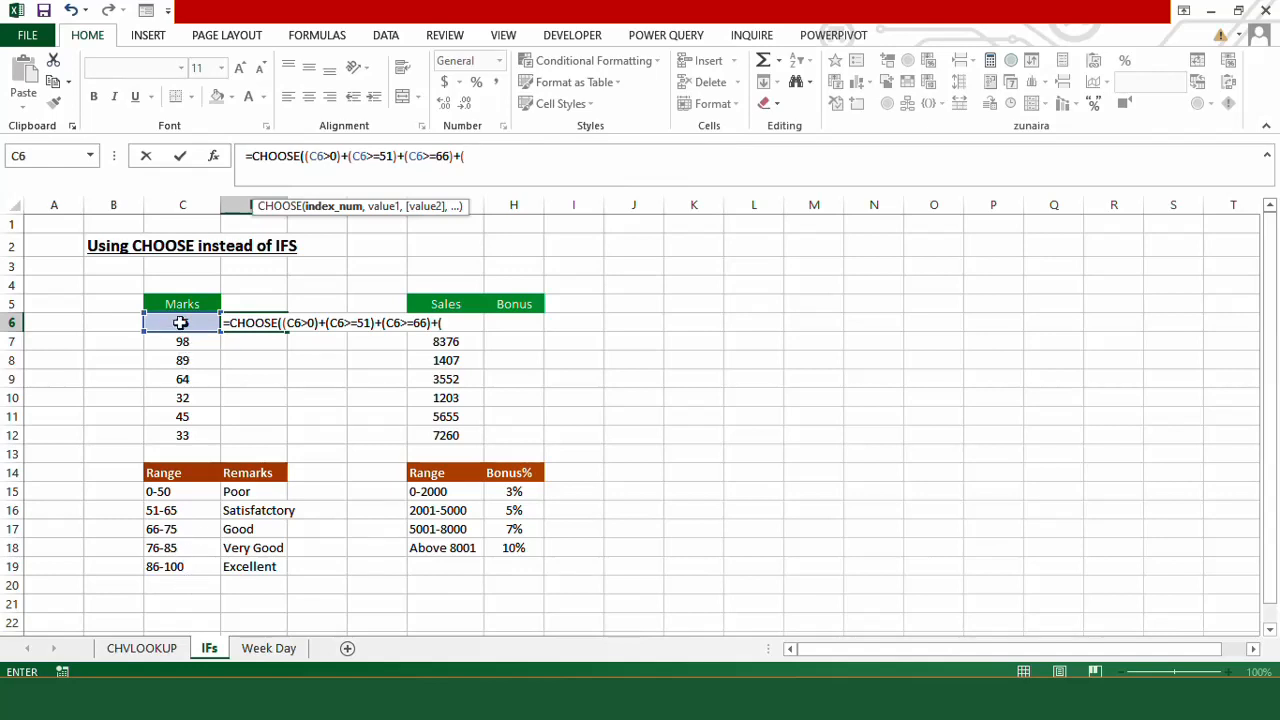
type("C6>=76)+(C6>=86)")
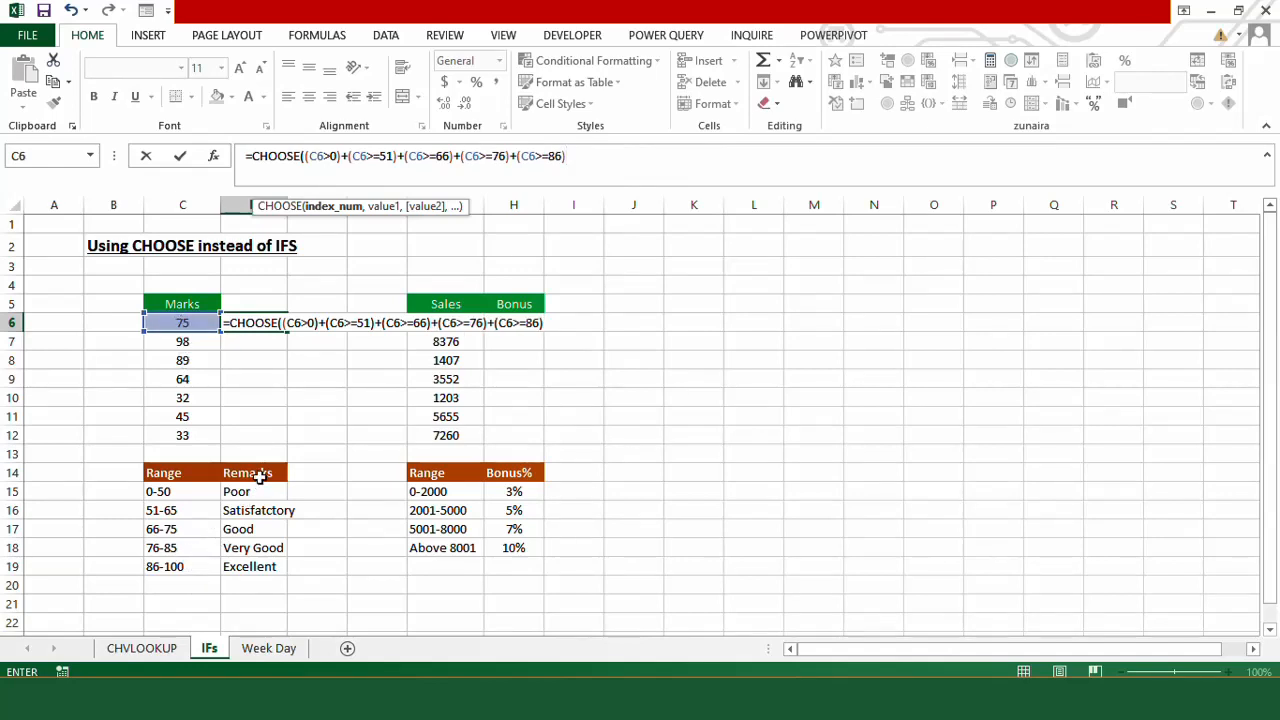
Step: Supply the remarks cells $D$15, $D$16, $D$17, $D$18 and $D$19 as the CHOOSE values in D6 and close the formula
type(",")
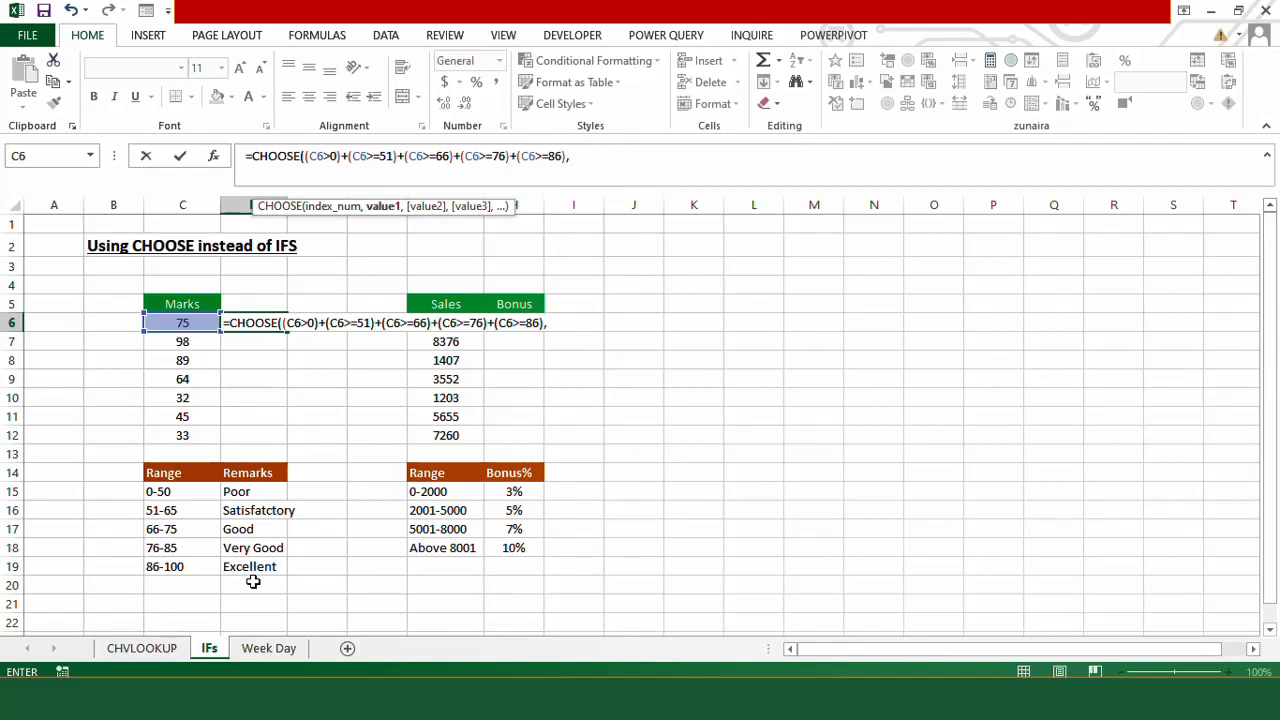
left_click(256, 492)
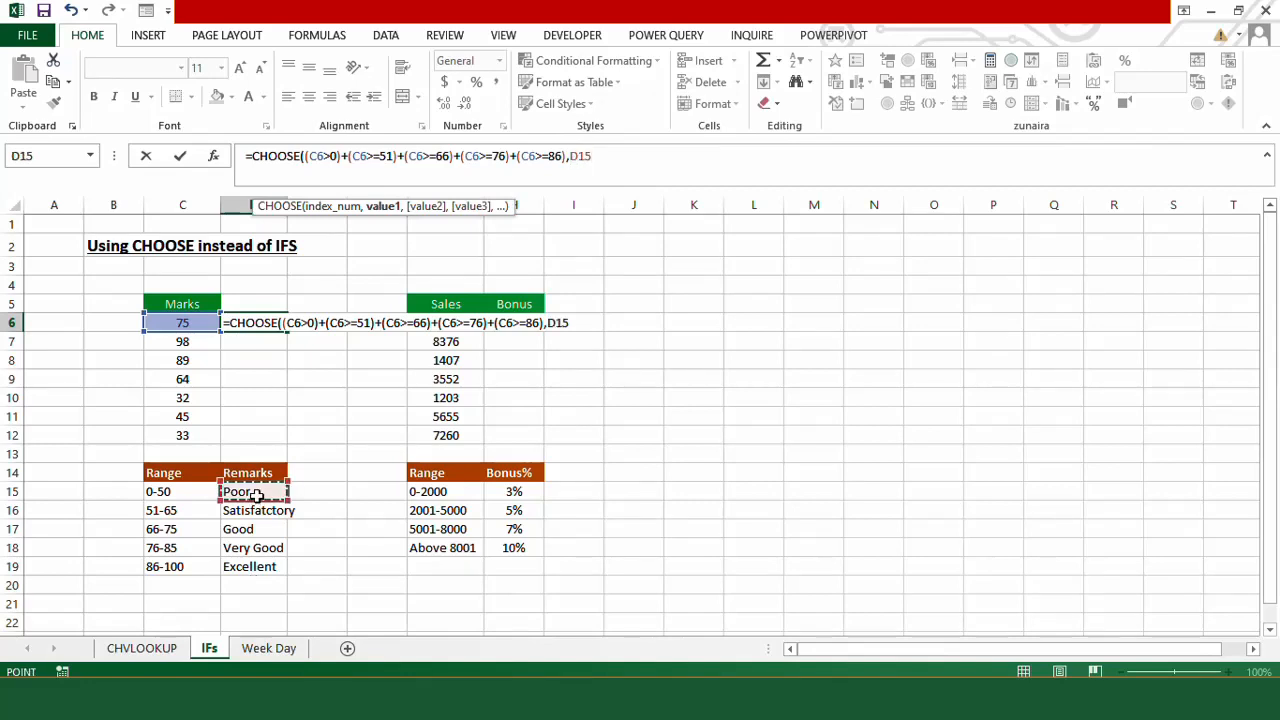
key("F4")
type(",")
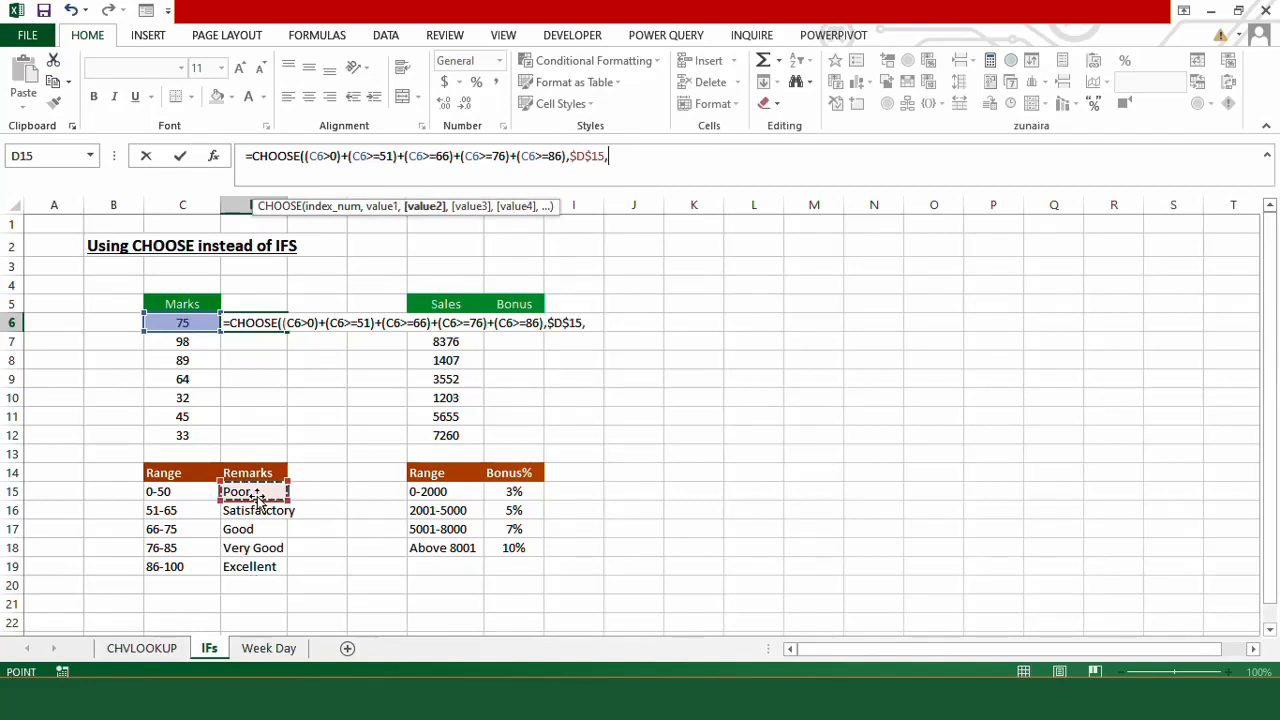
left_click(258, 510)
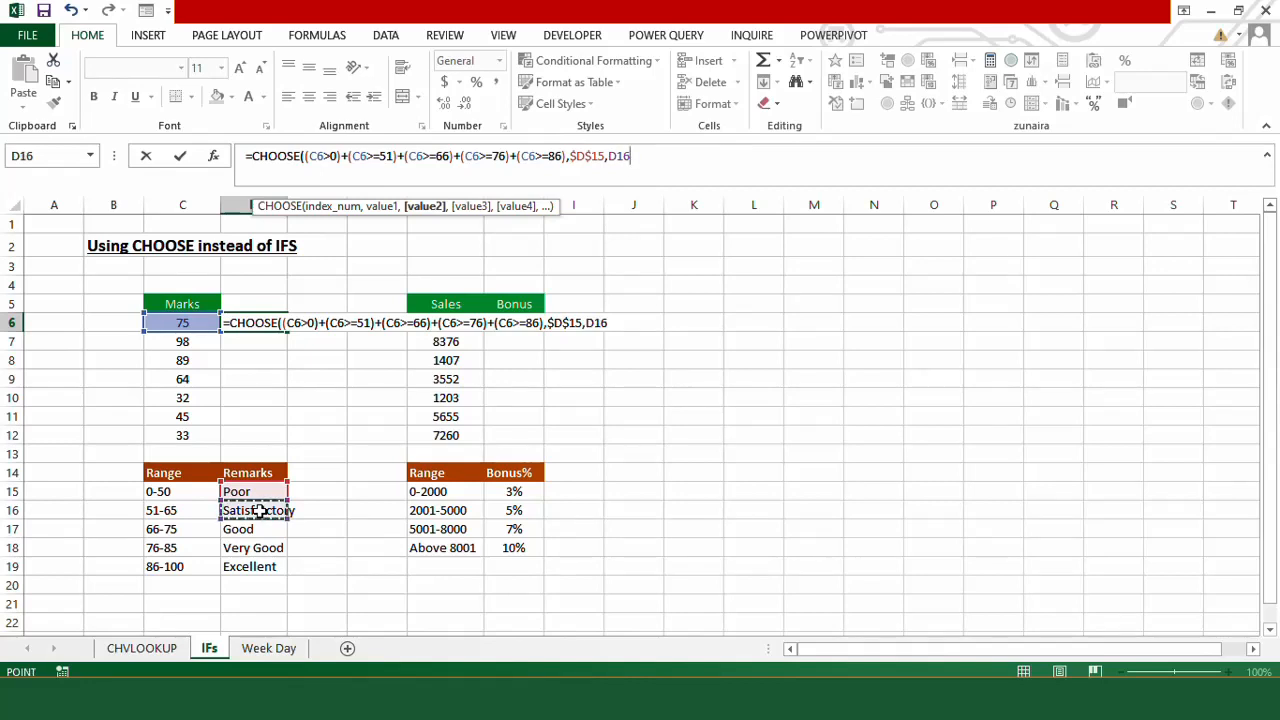
key("F4")
type(",")
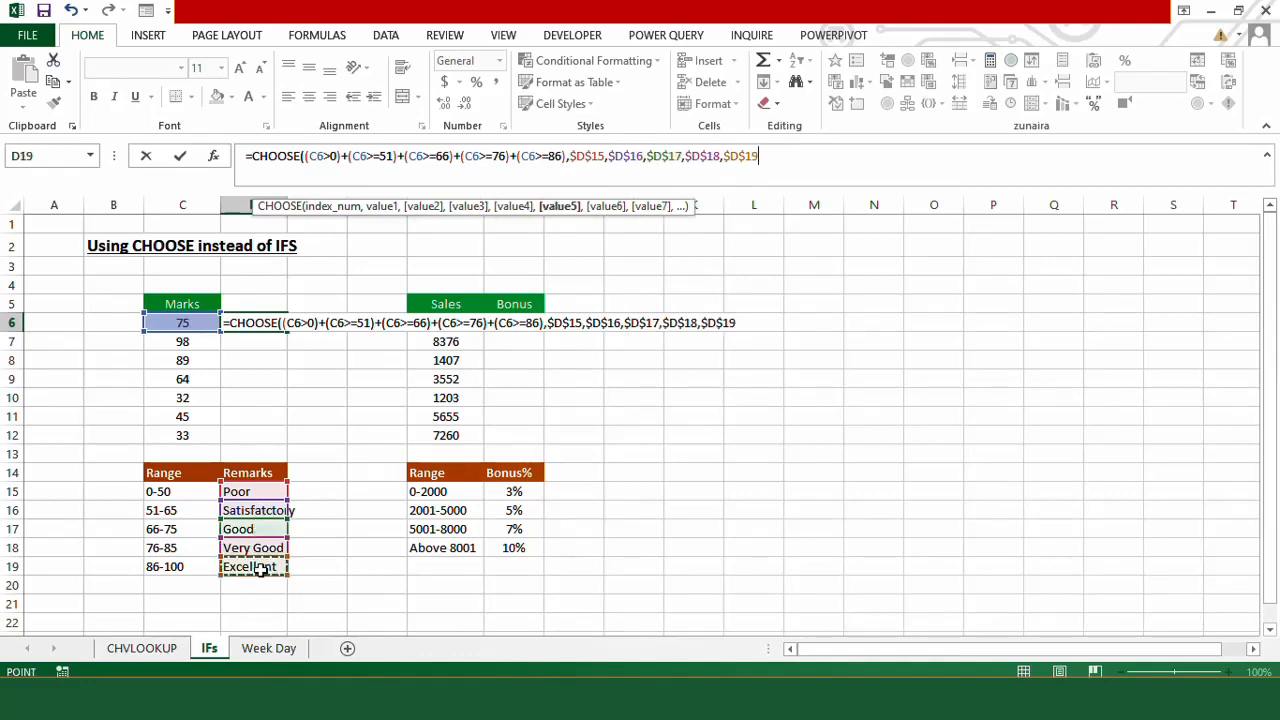
type(")")
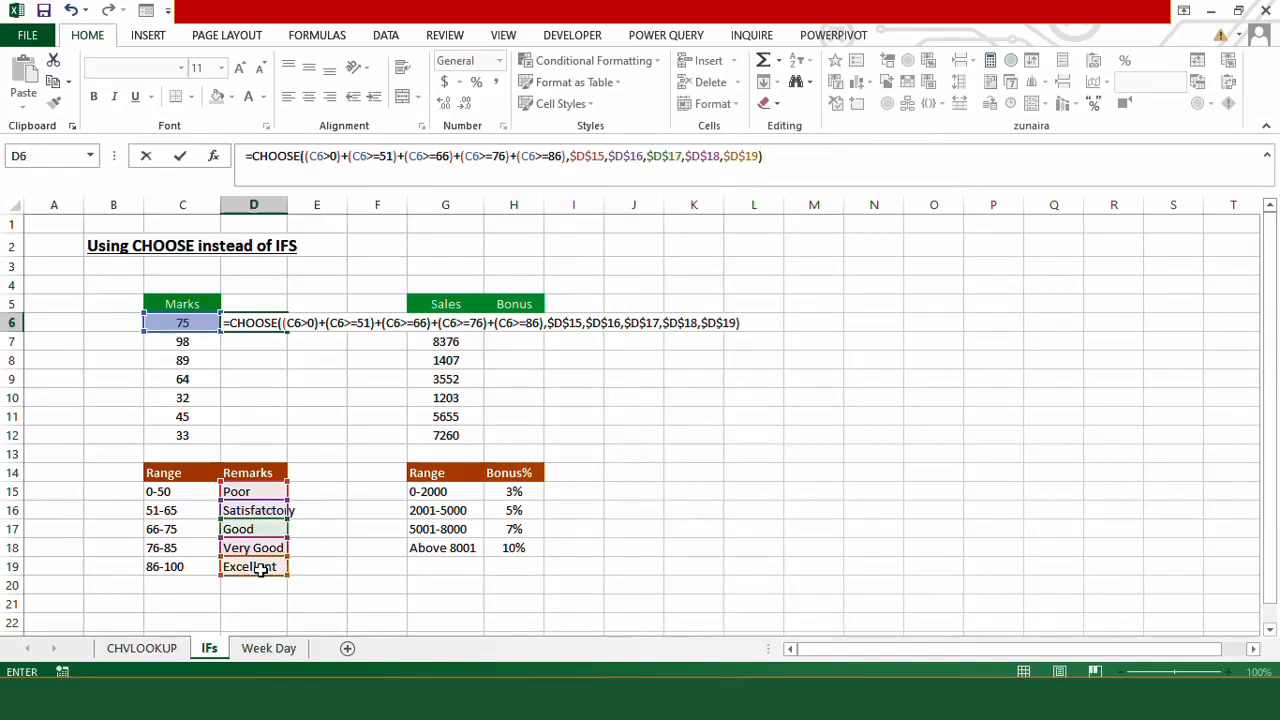
Step: Enter the remarks formula in D6 and fill it down to D12 for all the marks
key("ctrl+Return")
left_click_drag(278, 372, 262, 452)
left_click(228, 455)
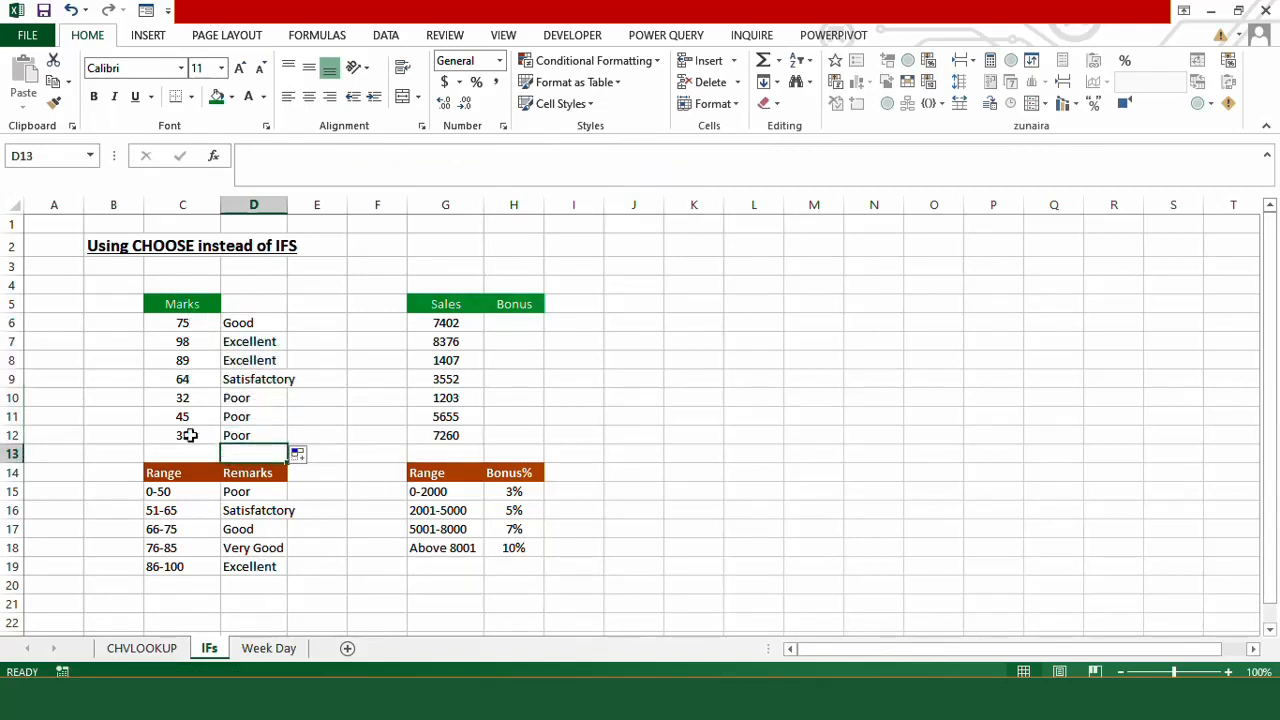
Step: Start a CHOOSE formula in H6 with the index number (G6>0)+(G6>=2001)+(G6>=5001)+(G6>=8001)
left_click(514, 323)
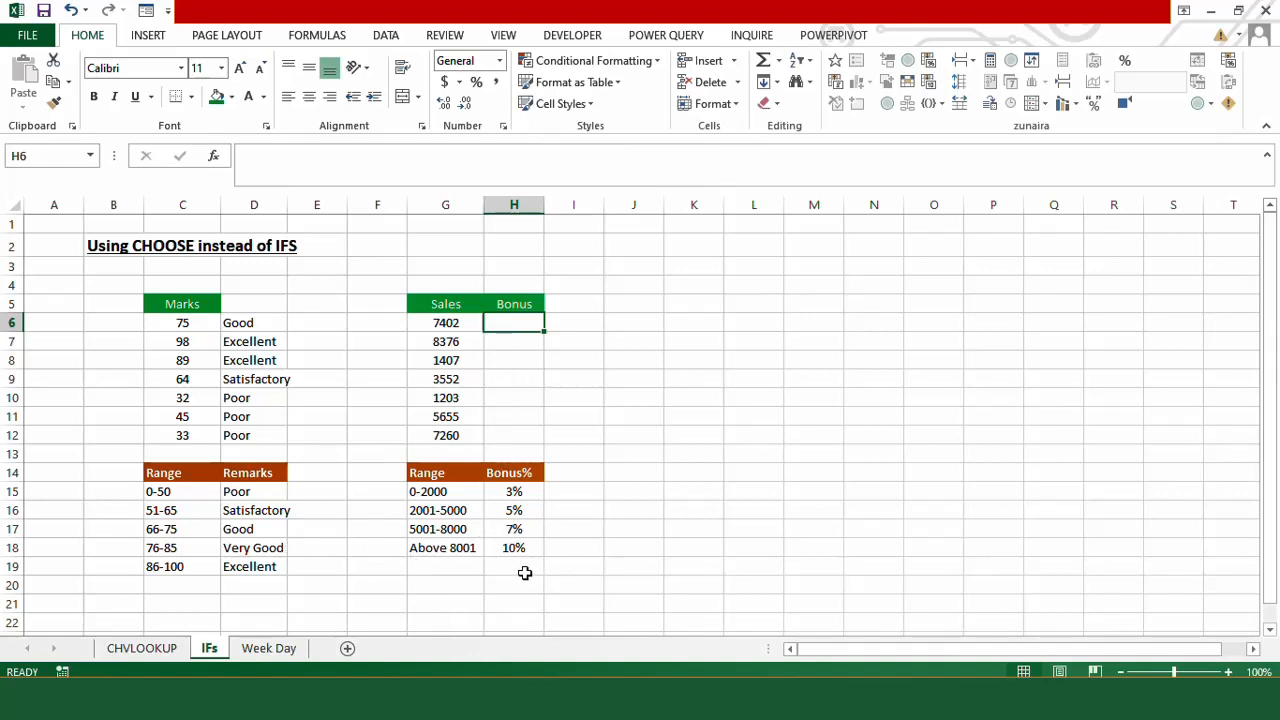
type("=choose")
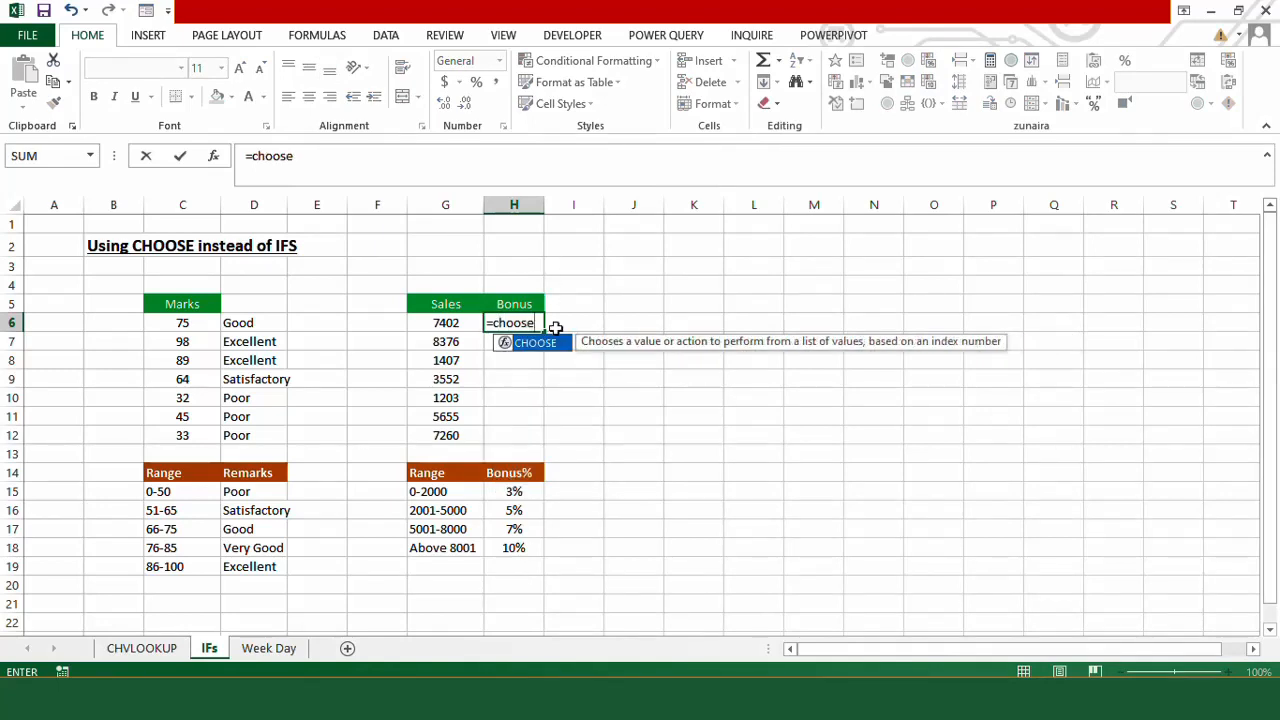
key("Tab")
type("(")
left_click(452, 323)
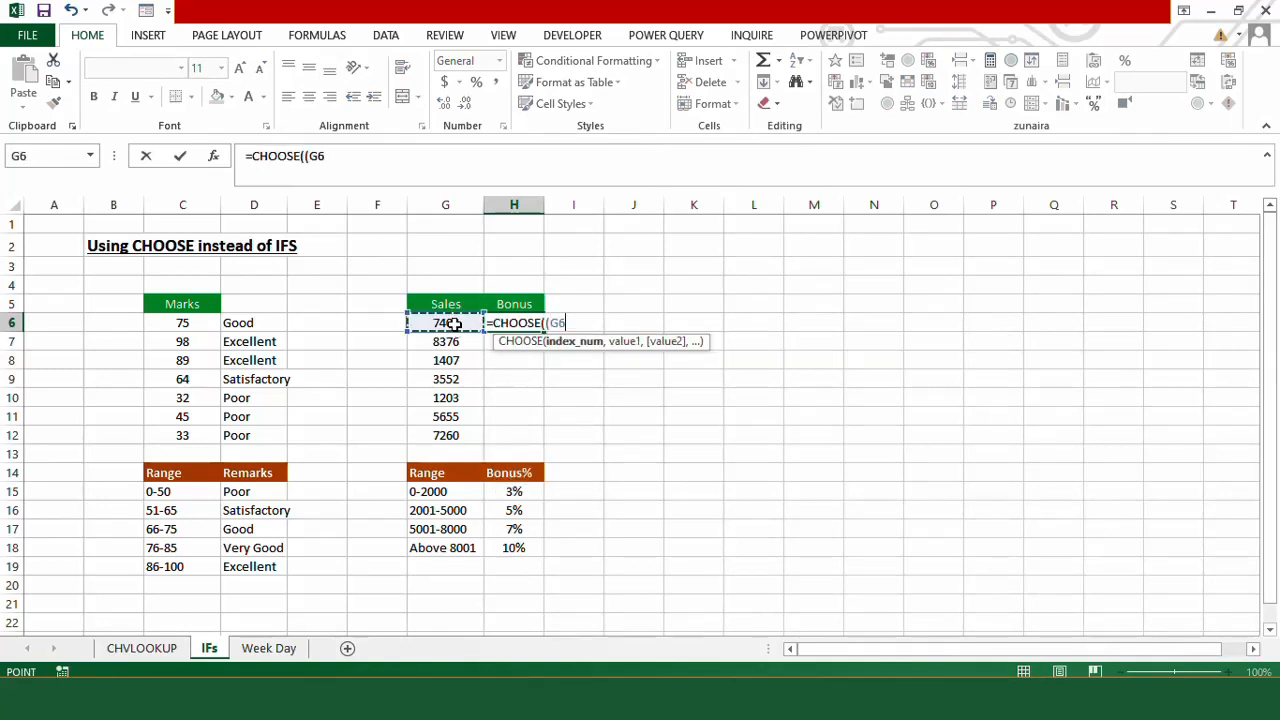
type(">")
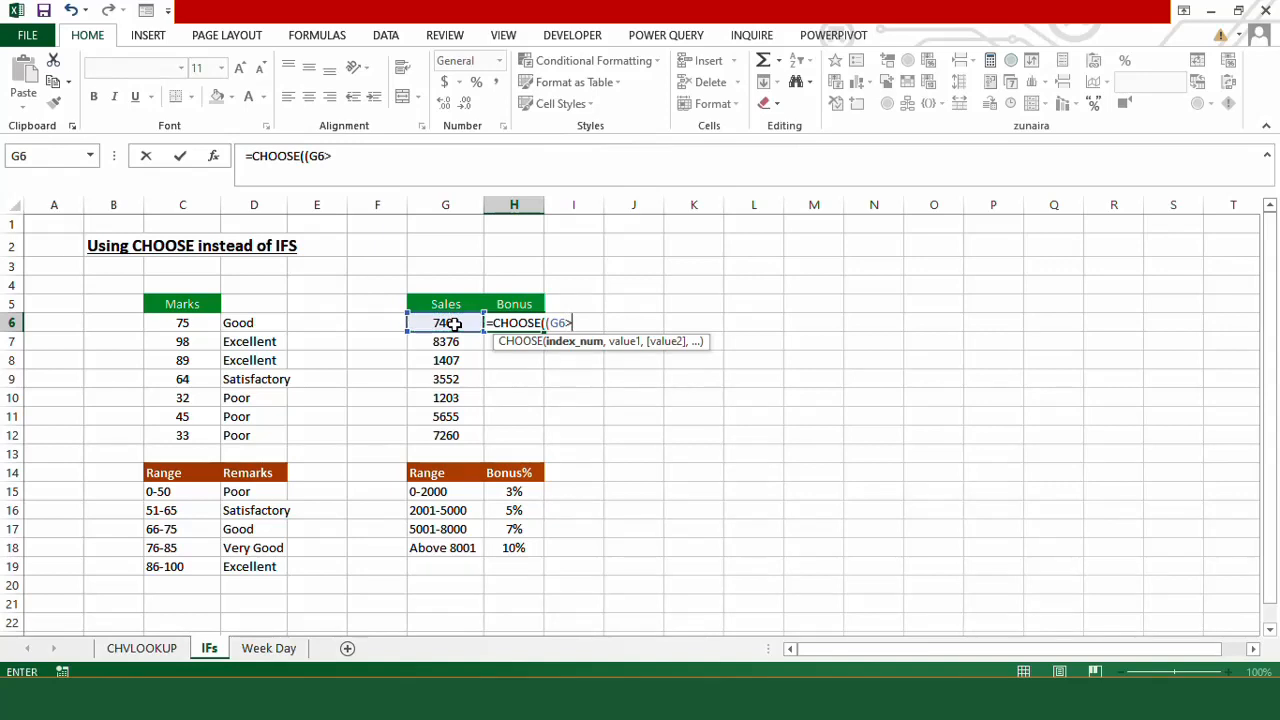
type("0)+(")
left_click(453, 324)
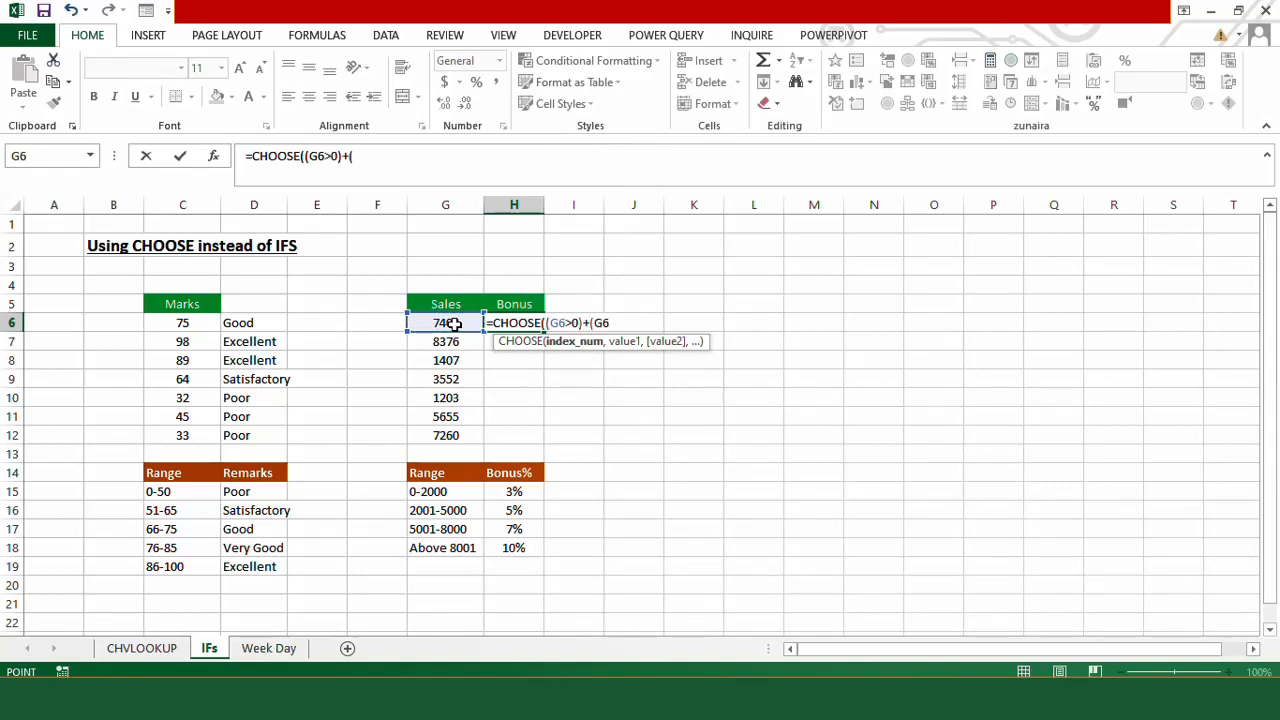
type(">=")
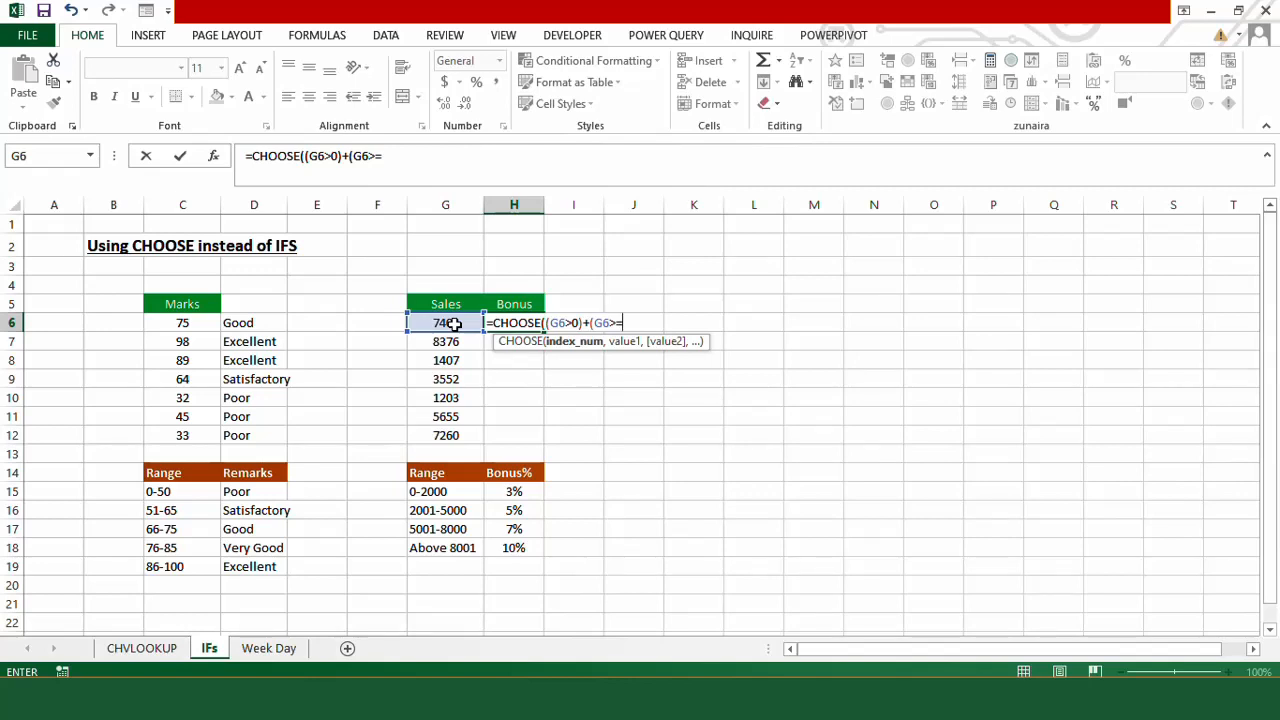
type("2001)+(G6>=5001)+(G6>=8001)")
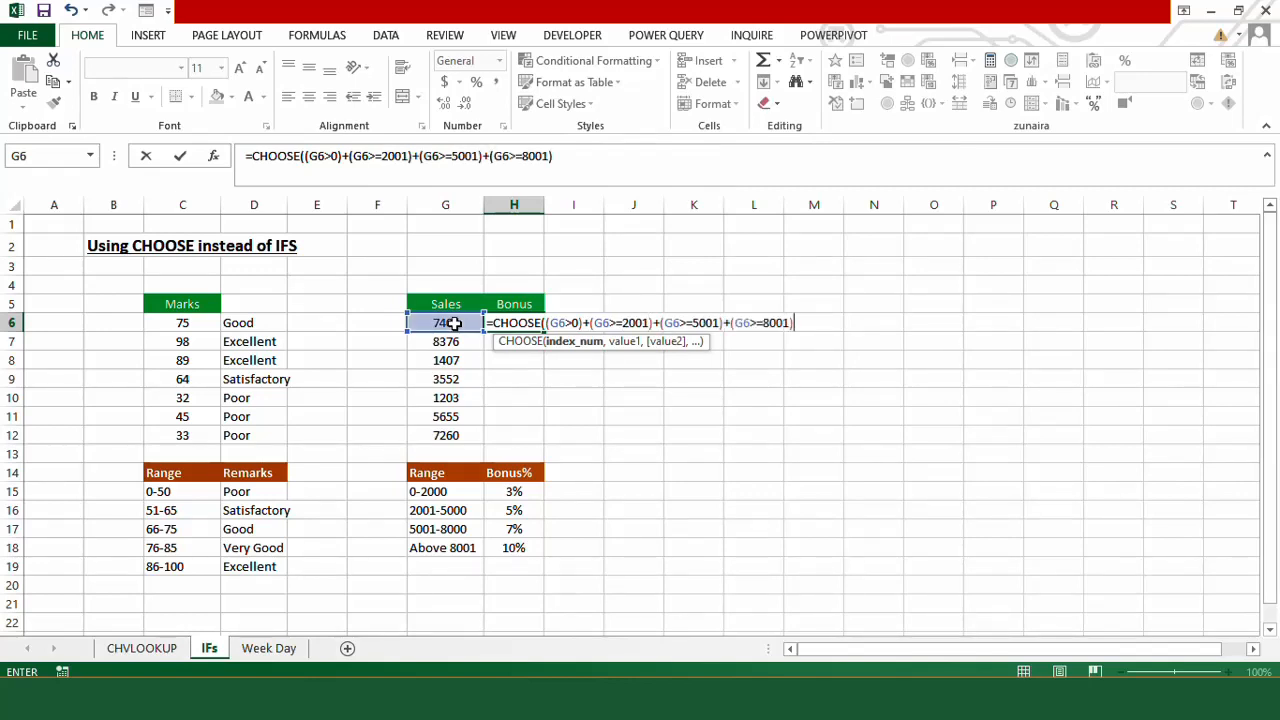
Step: Add $H$15*G6 as the first value of the Bonus CHOOSE formula in H6
type(",")
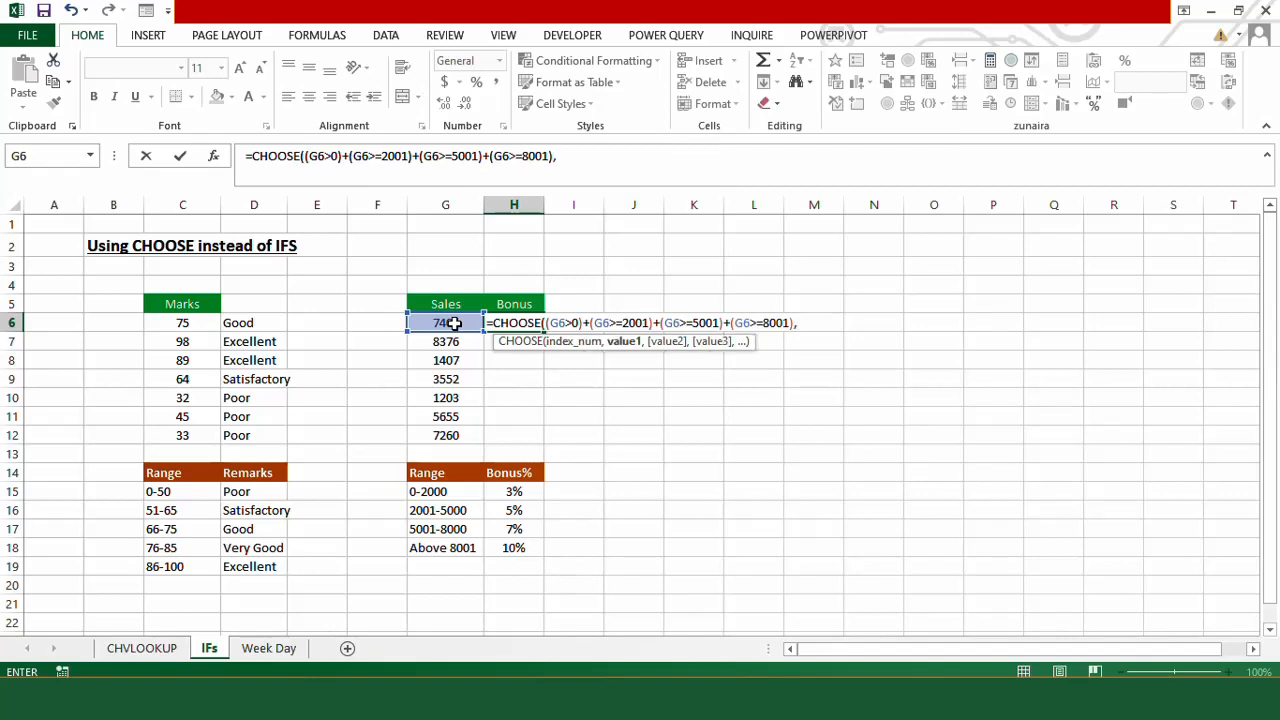
left_click(516, 492)
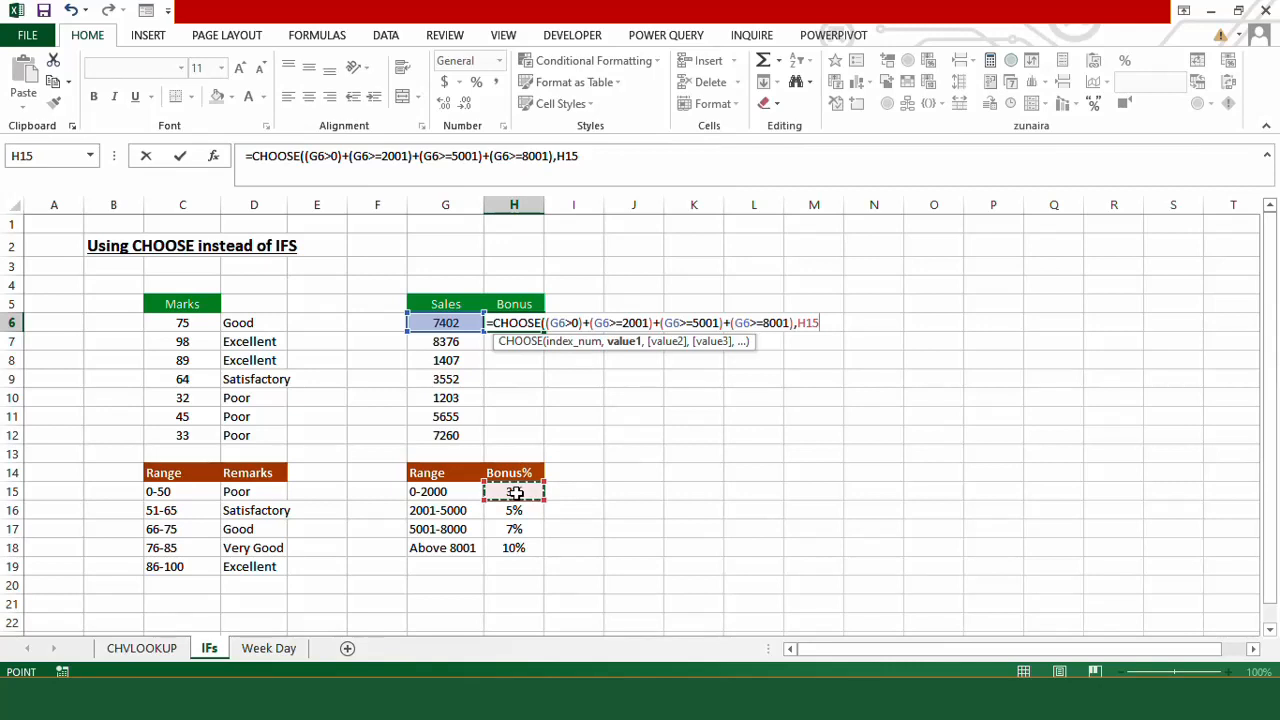
key("F4")
type("*")
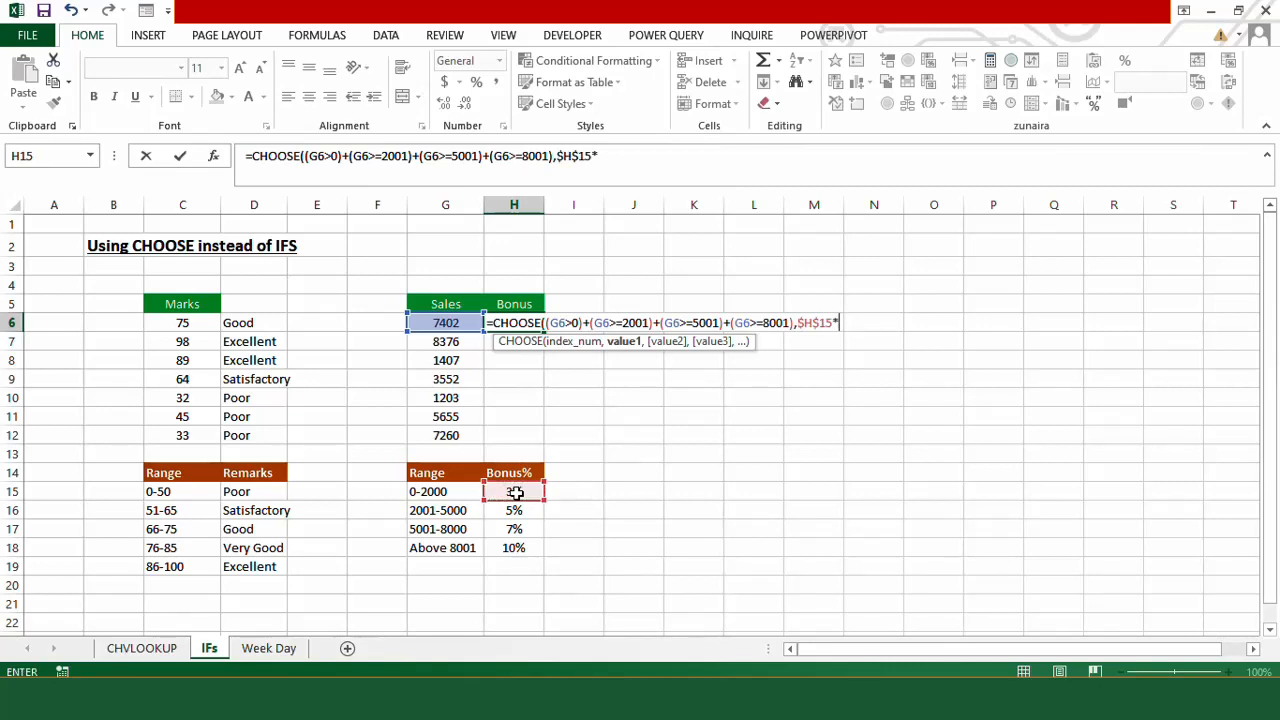
left_click(452, 320)
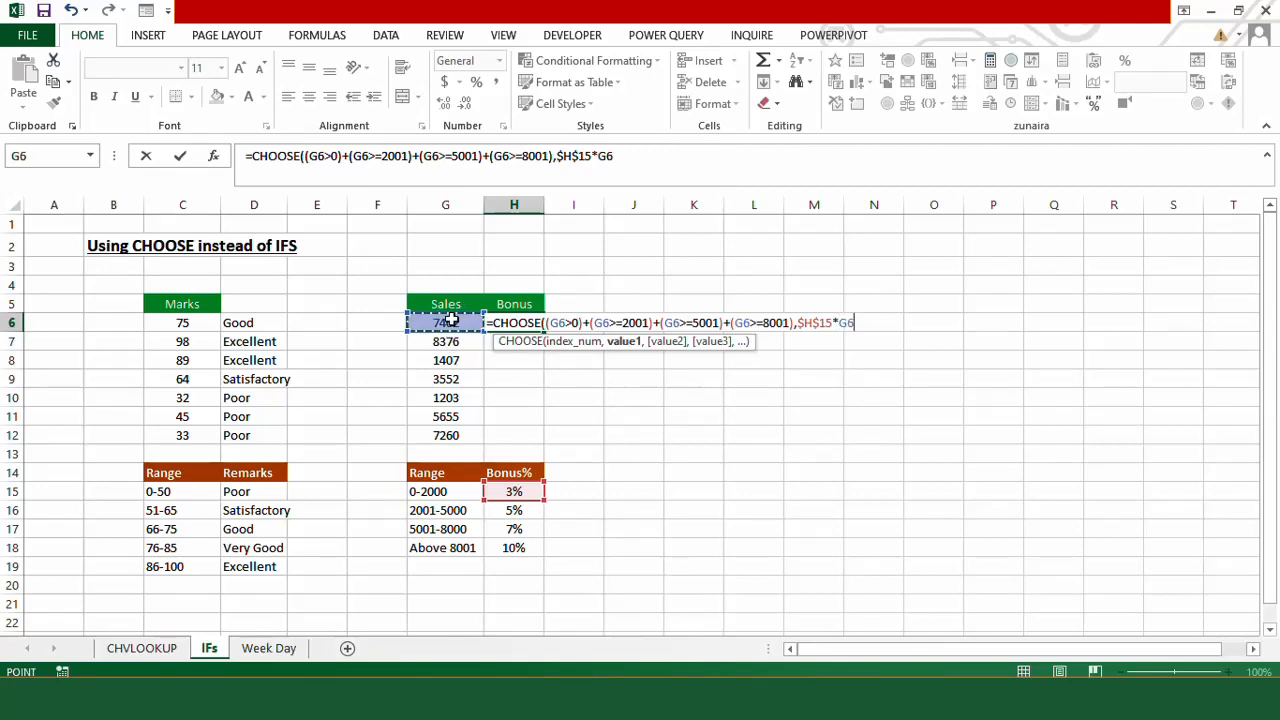
type(",")
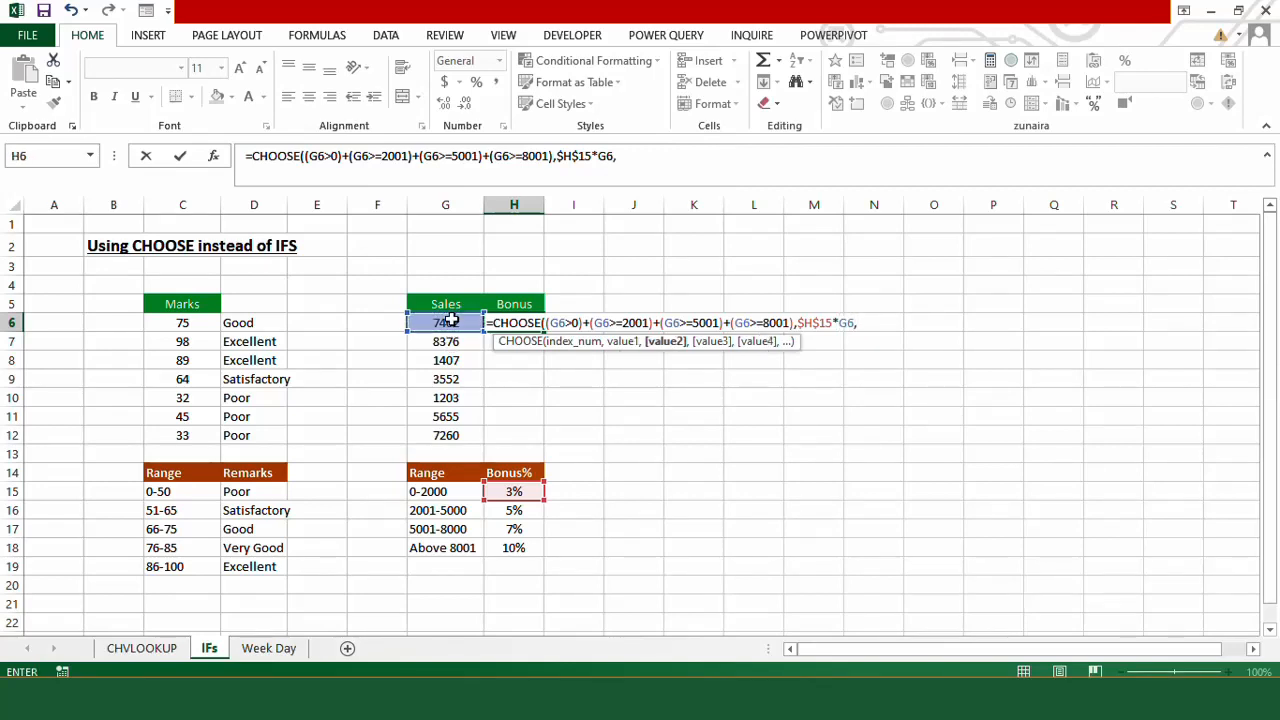
Step: Add $H$16*G6 as the second value of the Bonus CHOOSE formula in H6
left_click(528, 511)
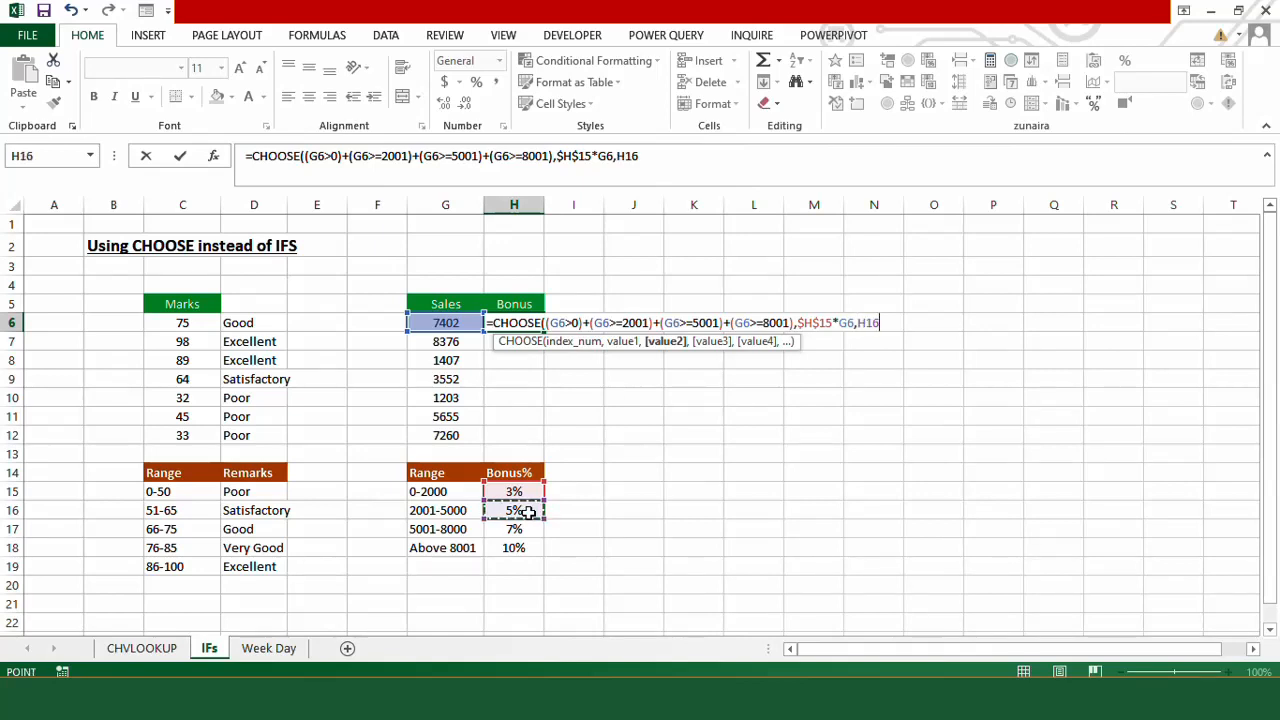
key("F4")
type("*")
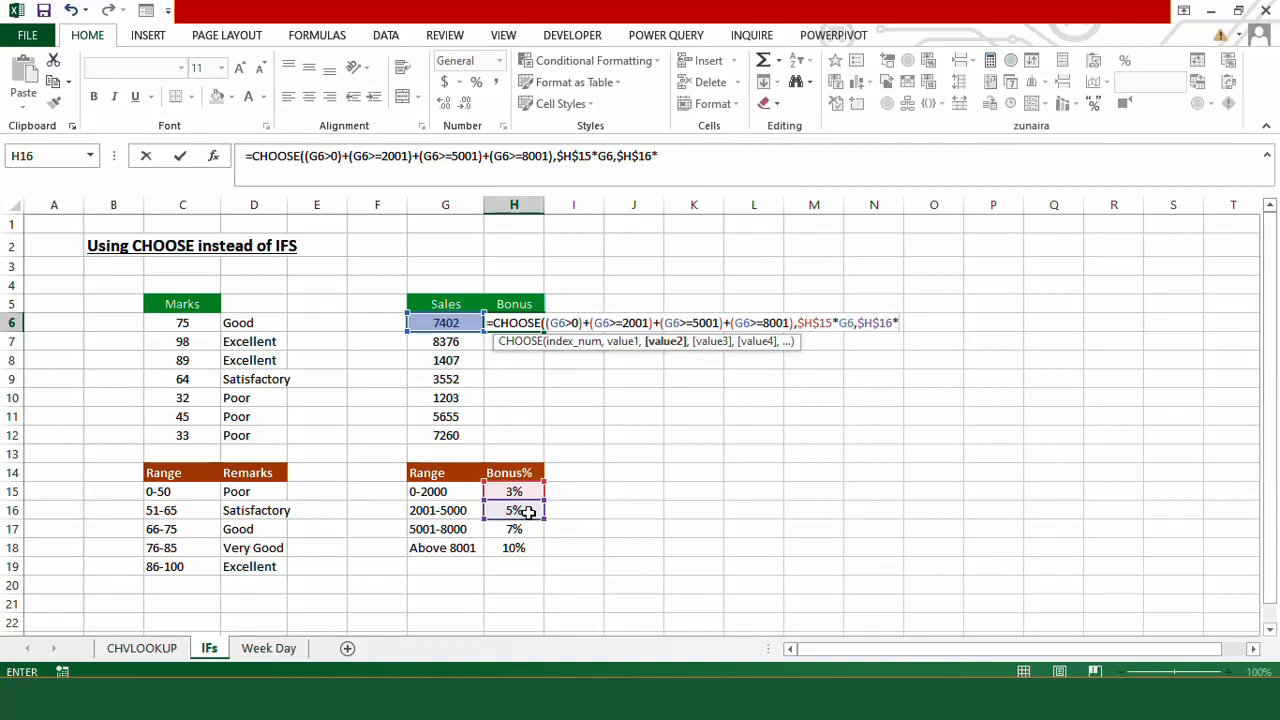
left_click(424, 321)
type(",")
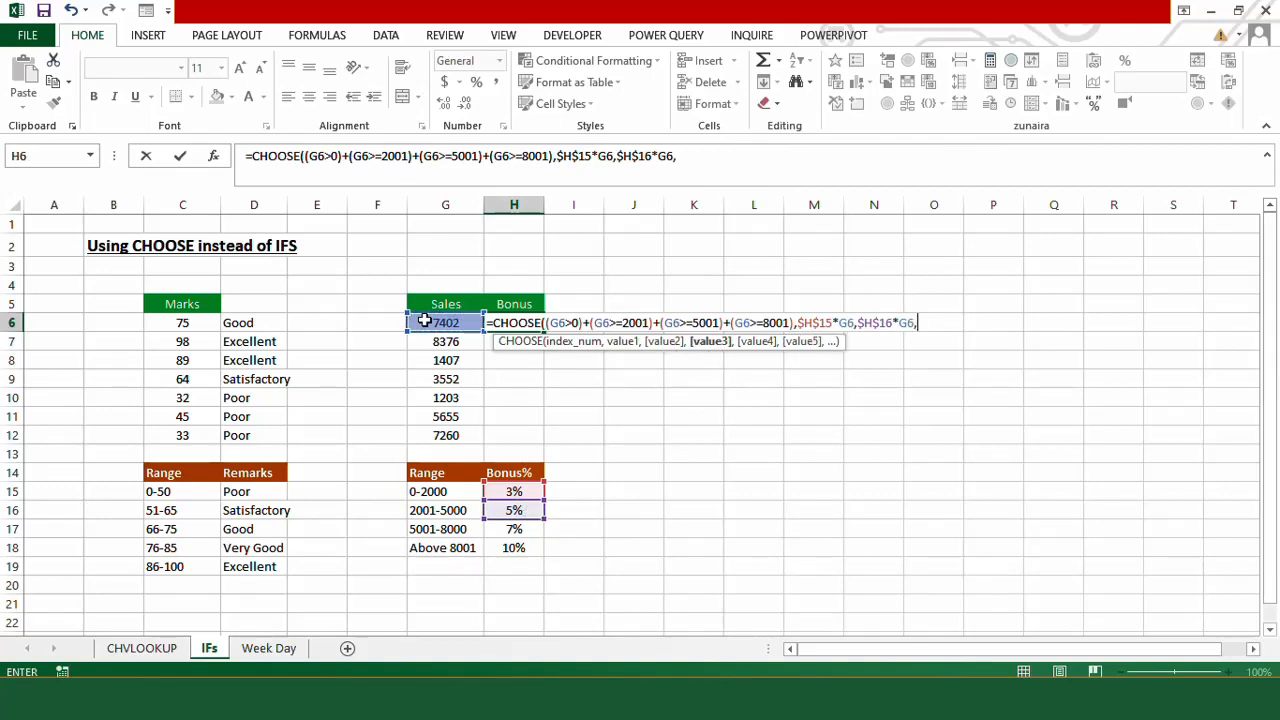
Step: Add $H$17*G6 and $H$18*G6 as the third and fourth values of the CHOOSE formula in H6 and enter it
left_click(524, 532)
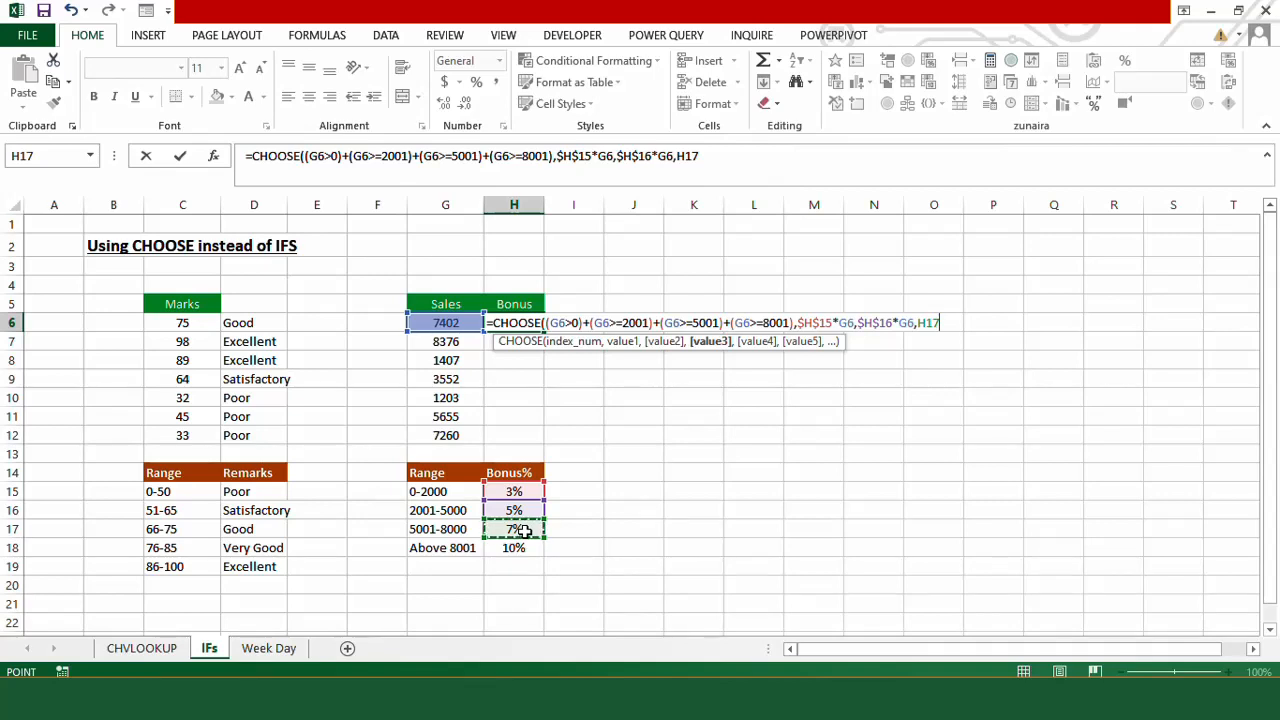
key("F4")
type("*")
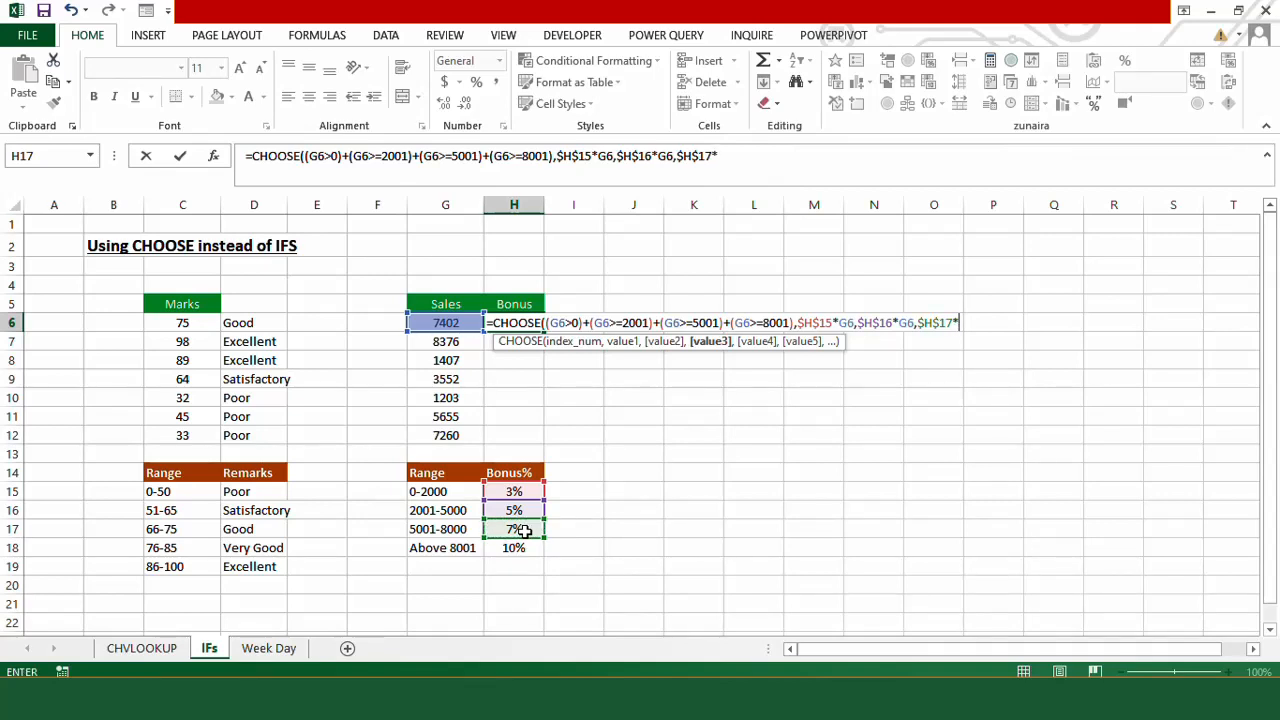
left_click(457, 323)
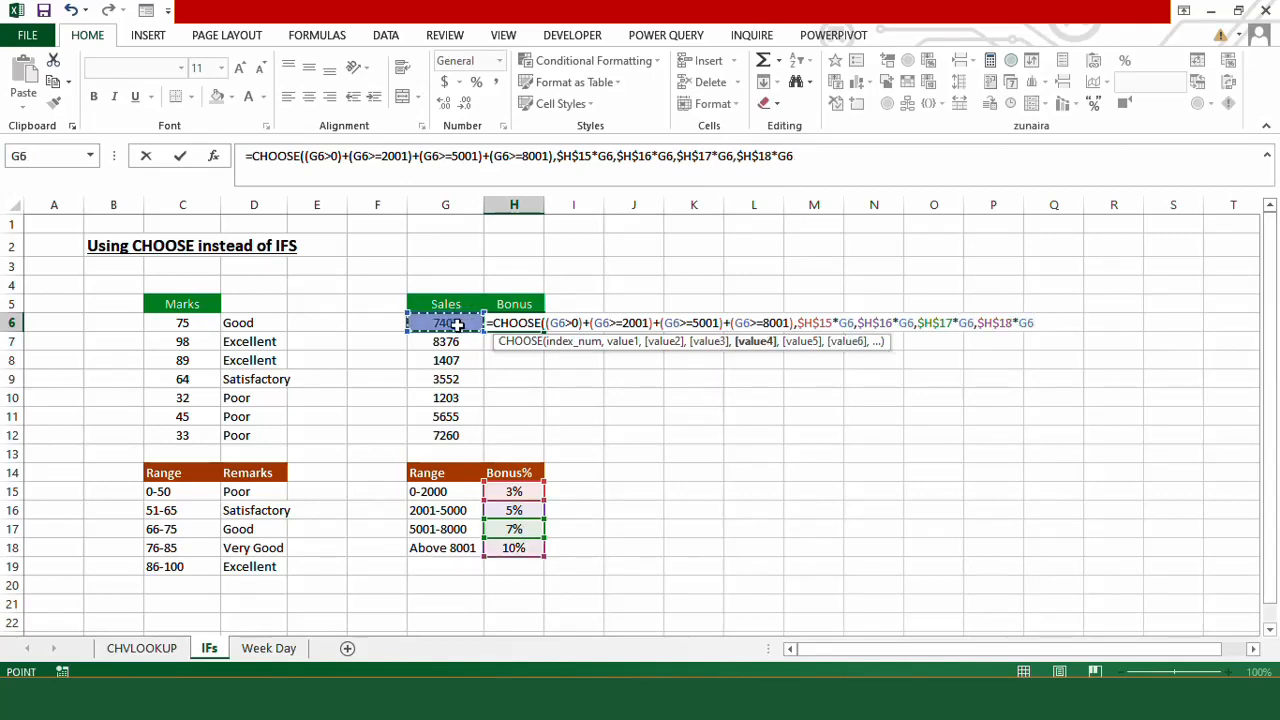
type(")")
key("ctrl+Return")
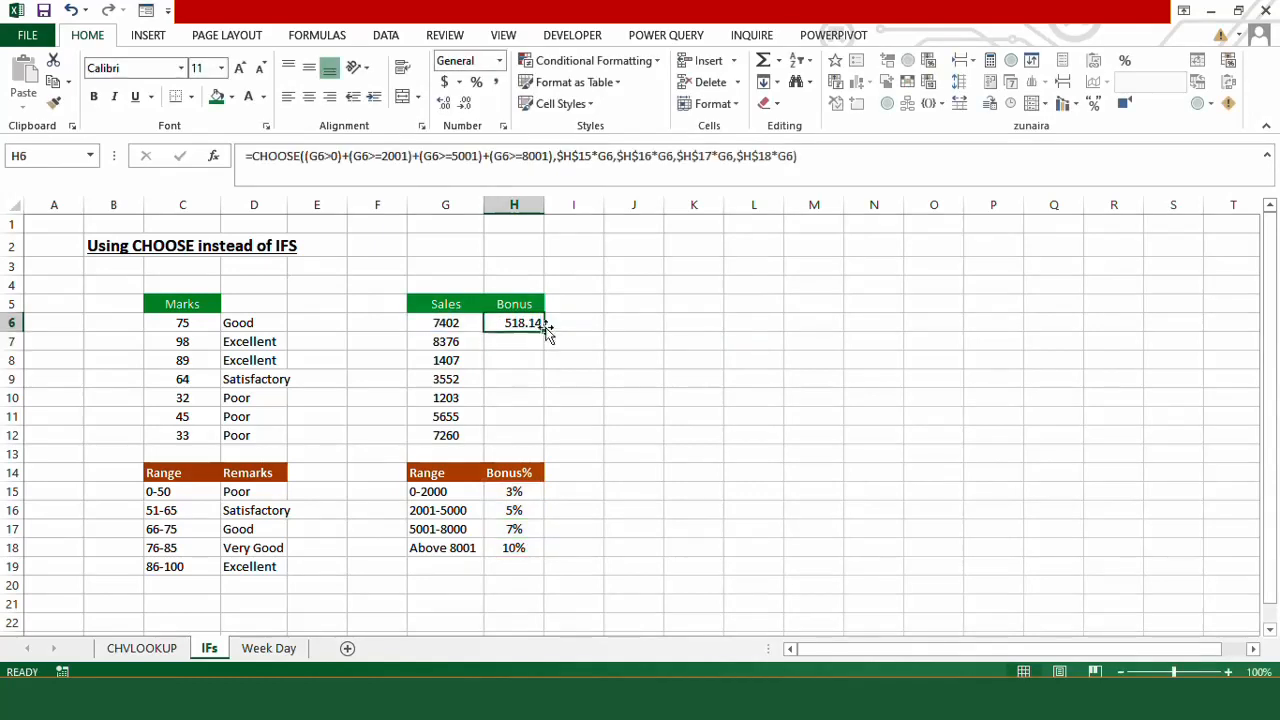
Step: Fill the Bonus formula from H6 down to H12 for all the sales figures
left_click_drag(543, 331, 537, 442)
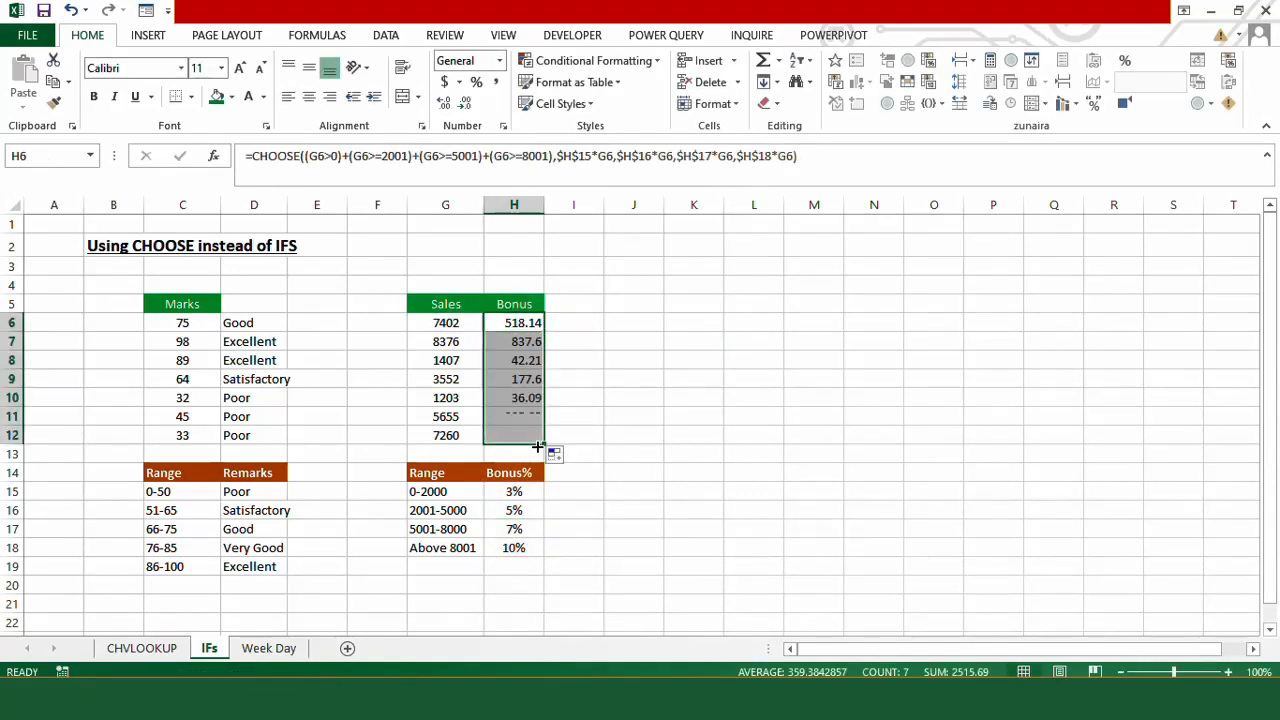
left_click(510, 567)
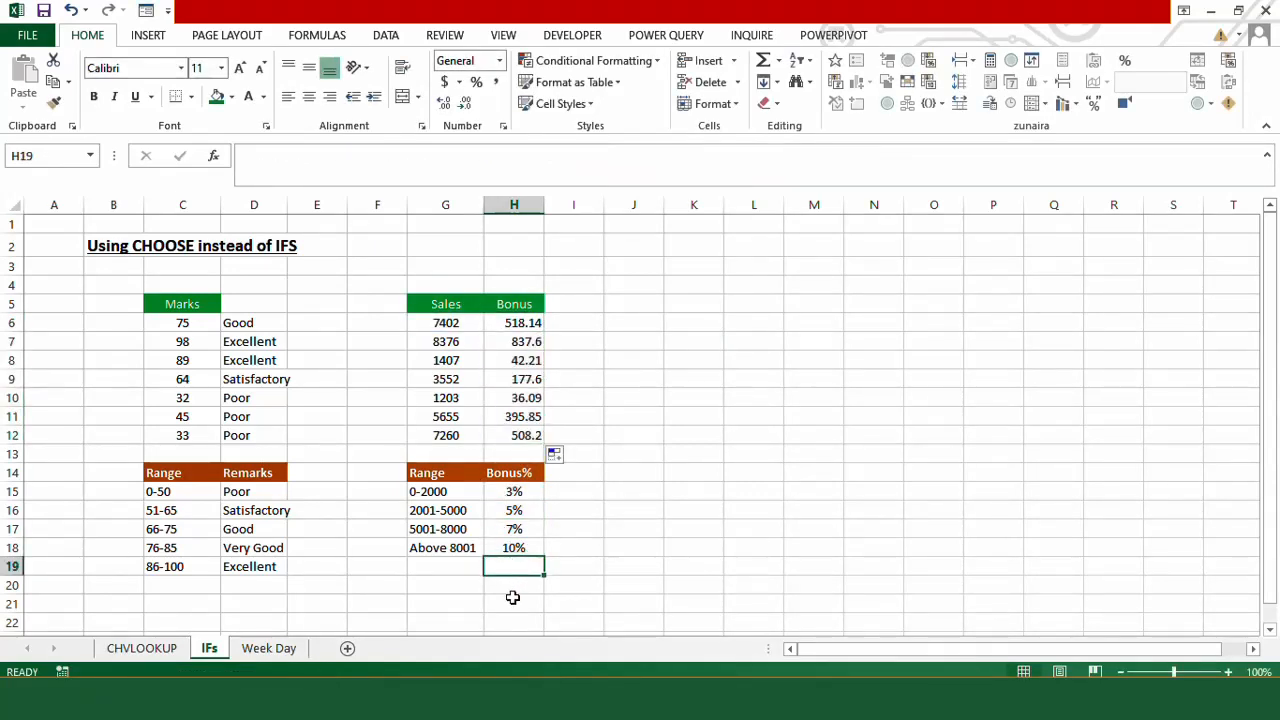
left_click(520, 592)
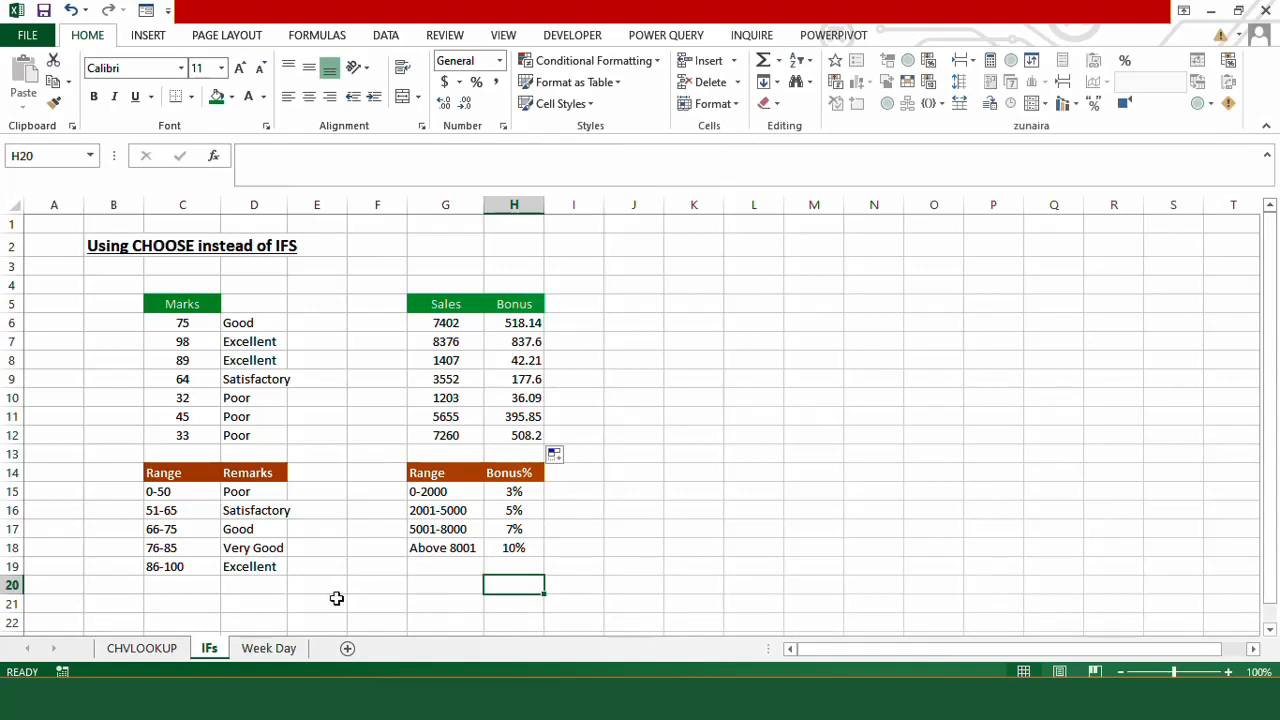
Step: On the Week Day sheet, start a CHOOSE formula in D5 with WEEKDAY(C5) as the index number
left_click(271, 650)
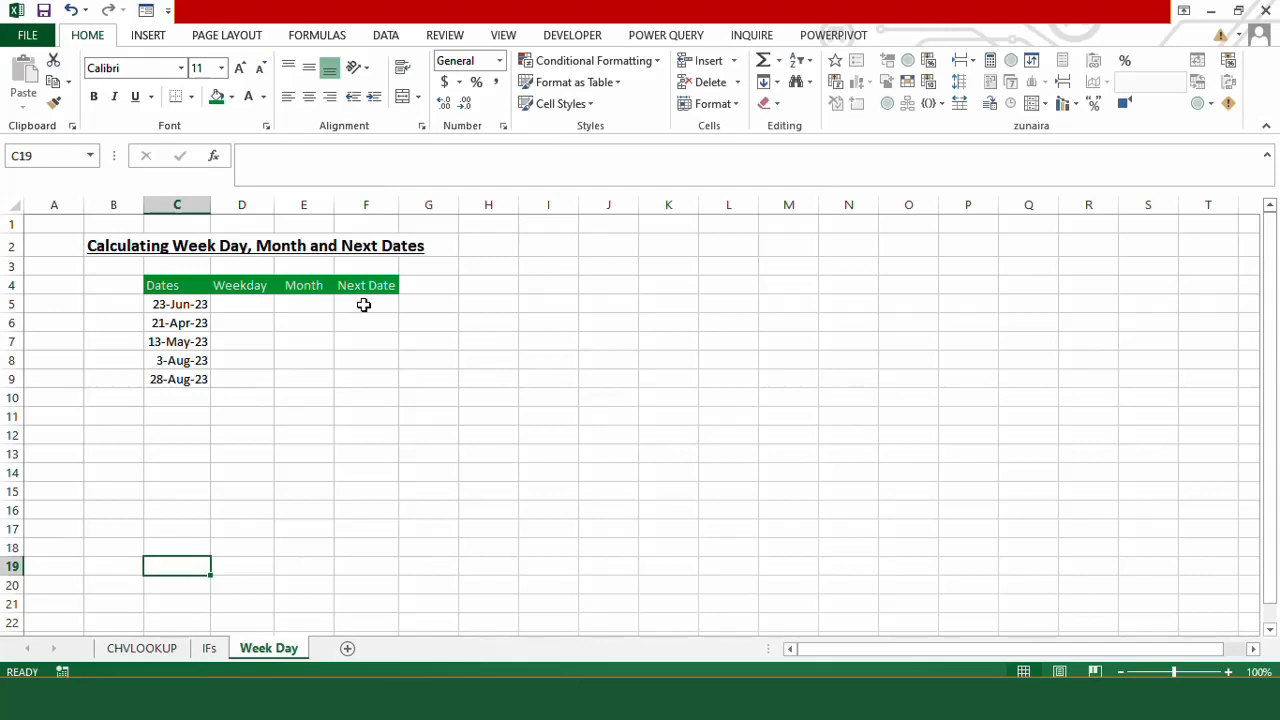
left_click(258, 303)
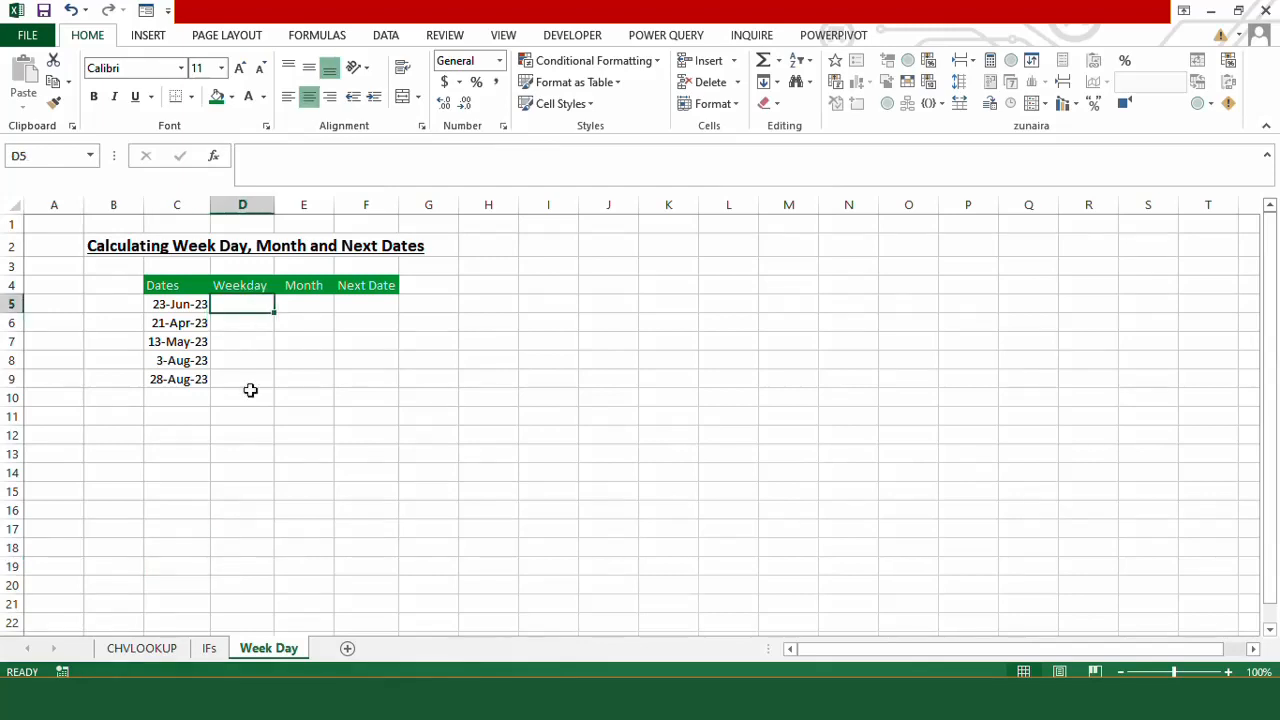
type("=")
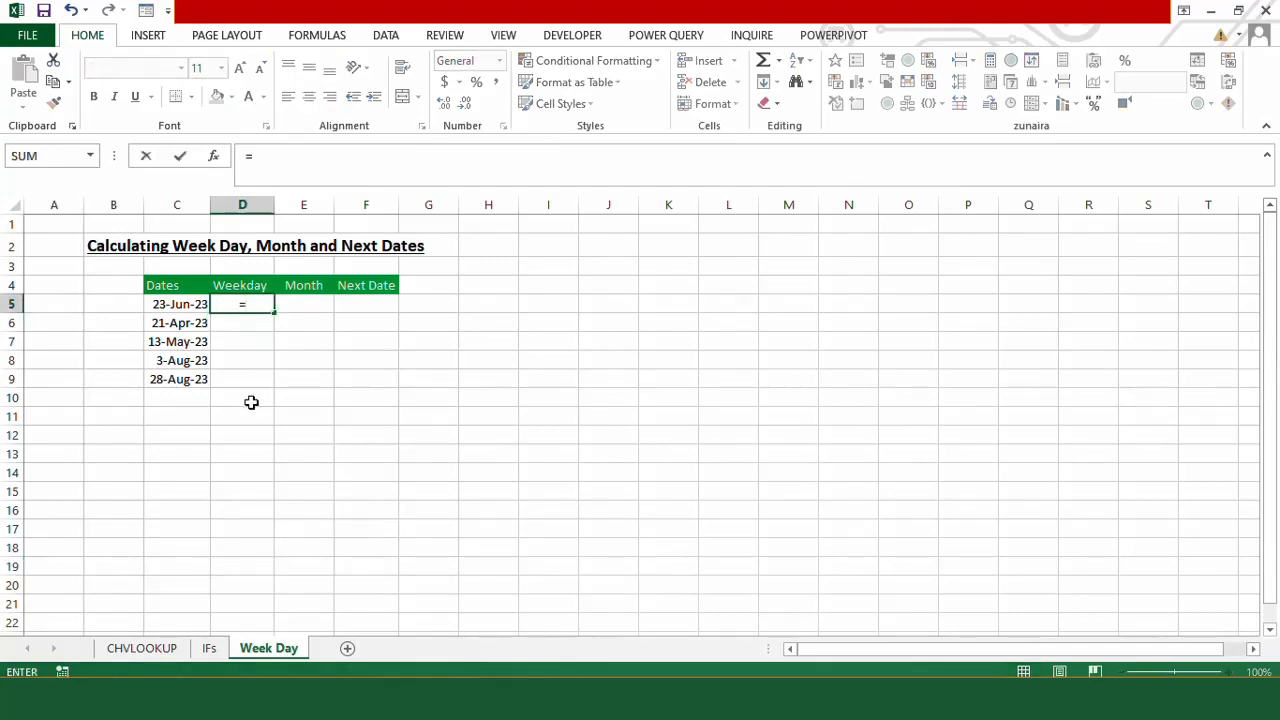
type("CHOOSE(")
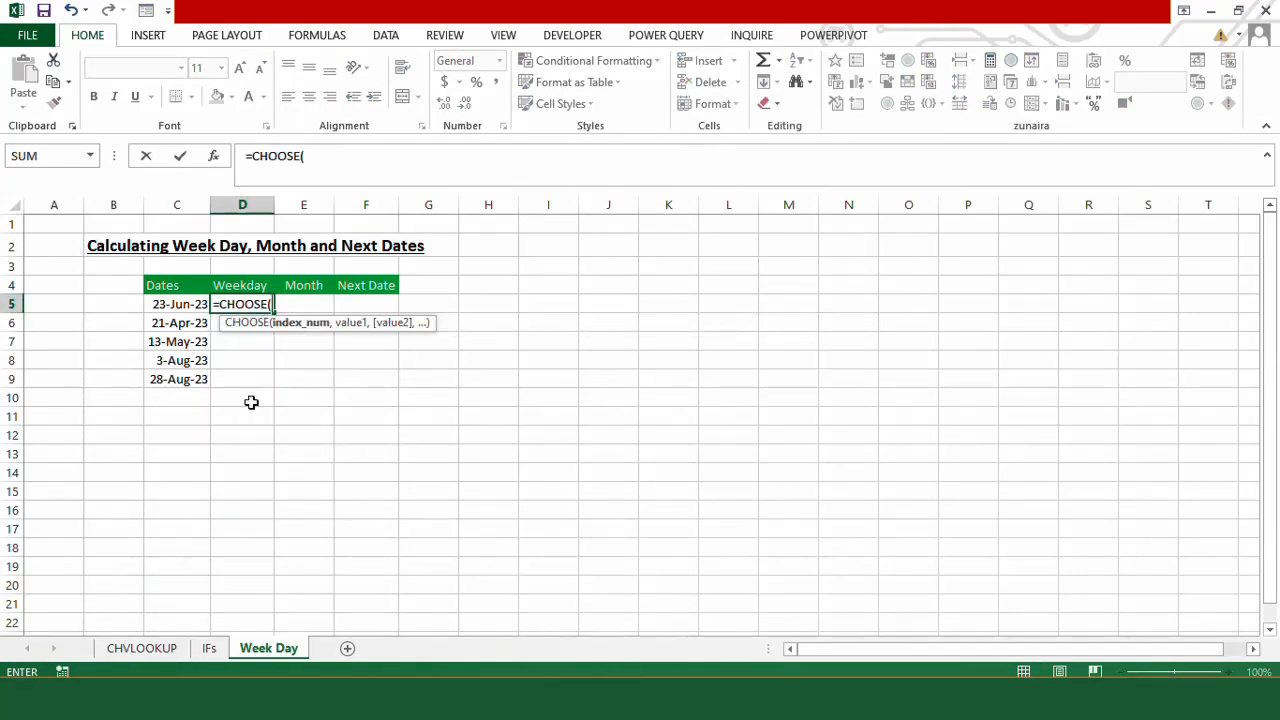
type("WEEK")
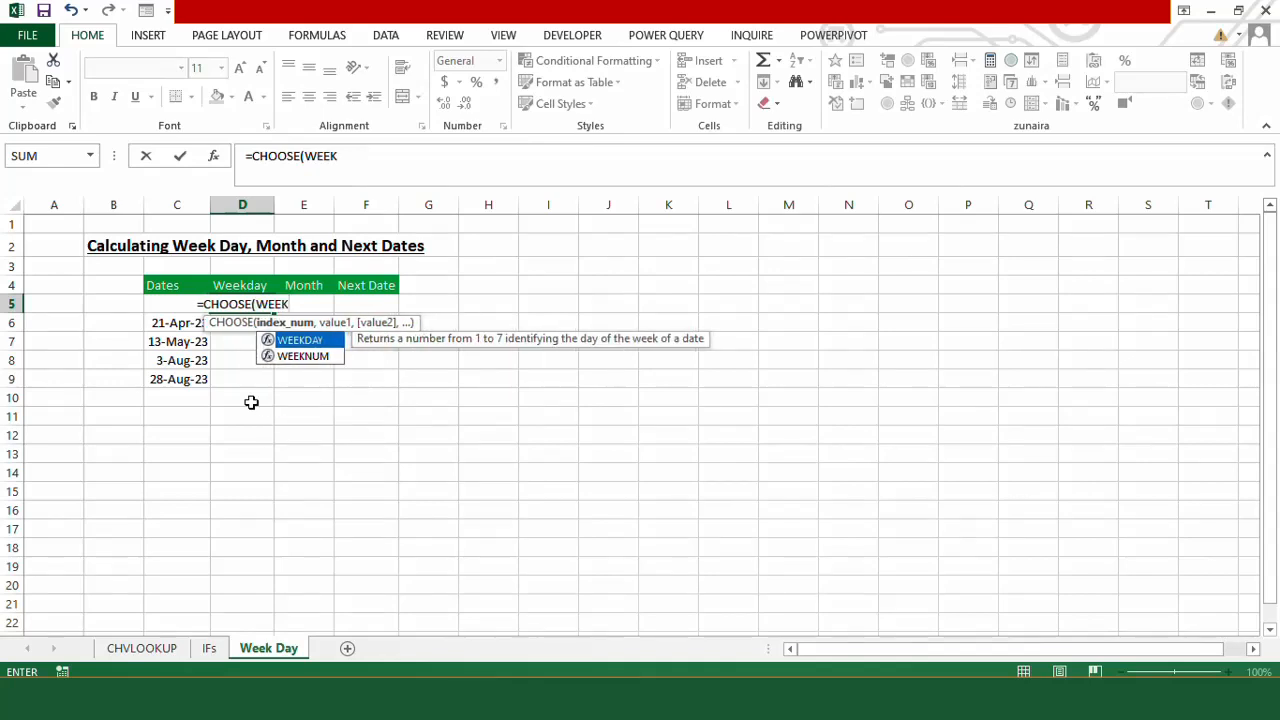
type("DAY")
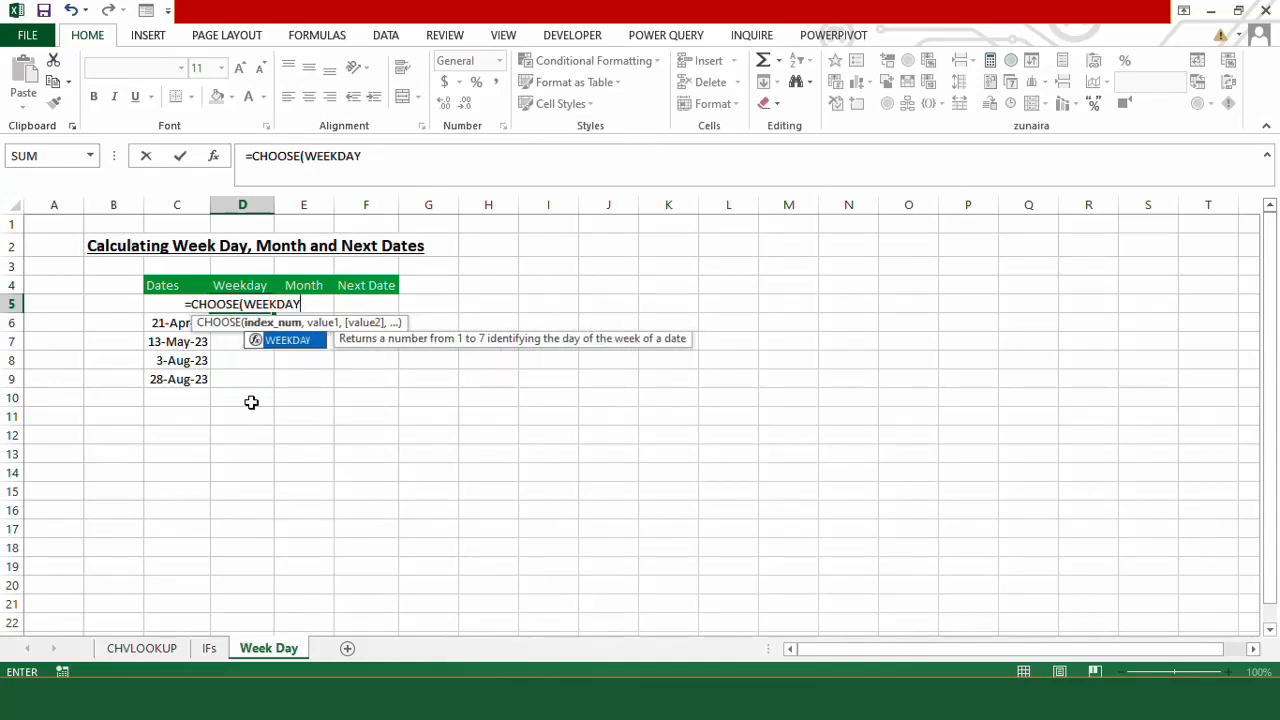
type("(")
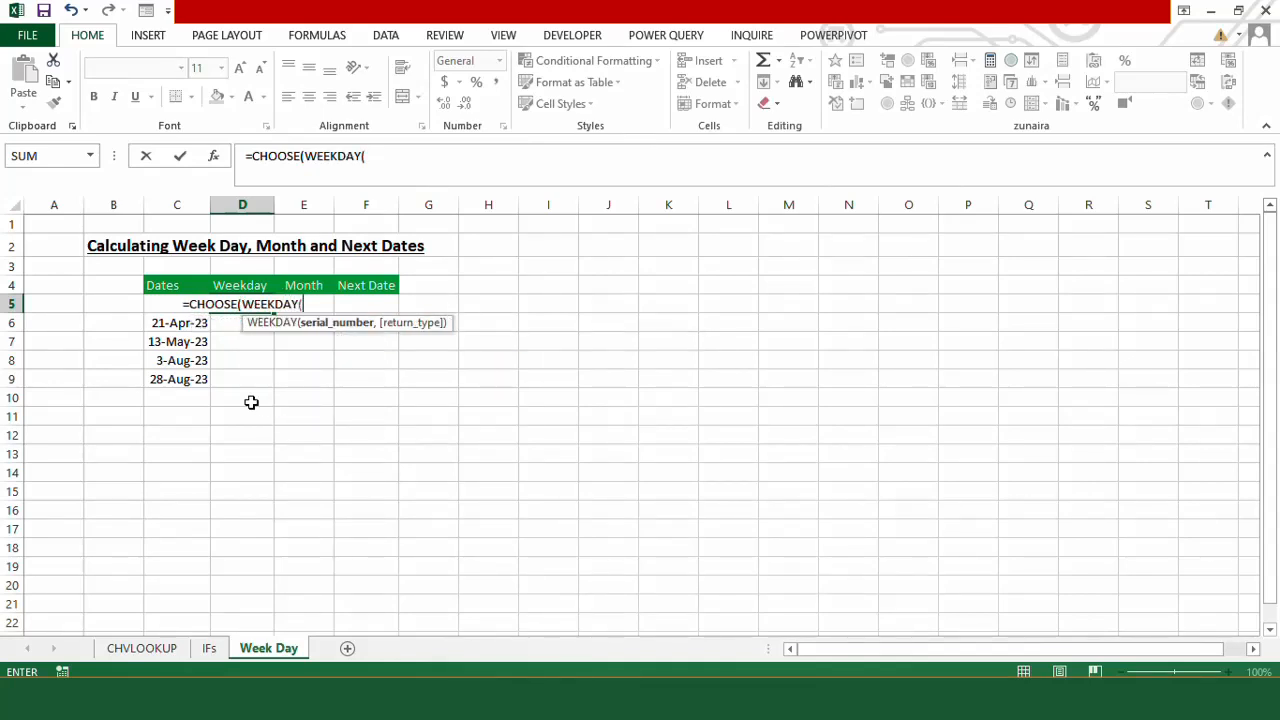
left_click(159, 304)
type("),")
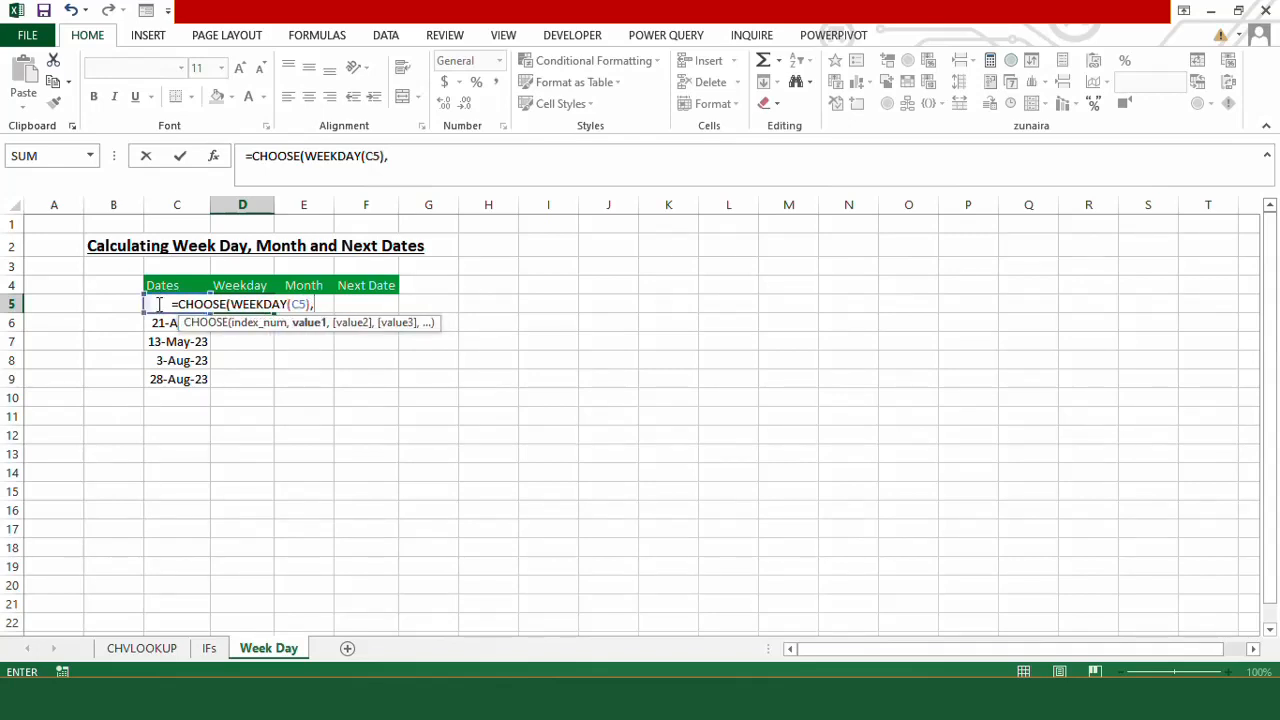
Step: Add the day names "Sunday" through "Saturday" as the seven values of the CHOOSE formula in D5 and enter it
type("\"")
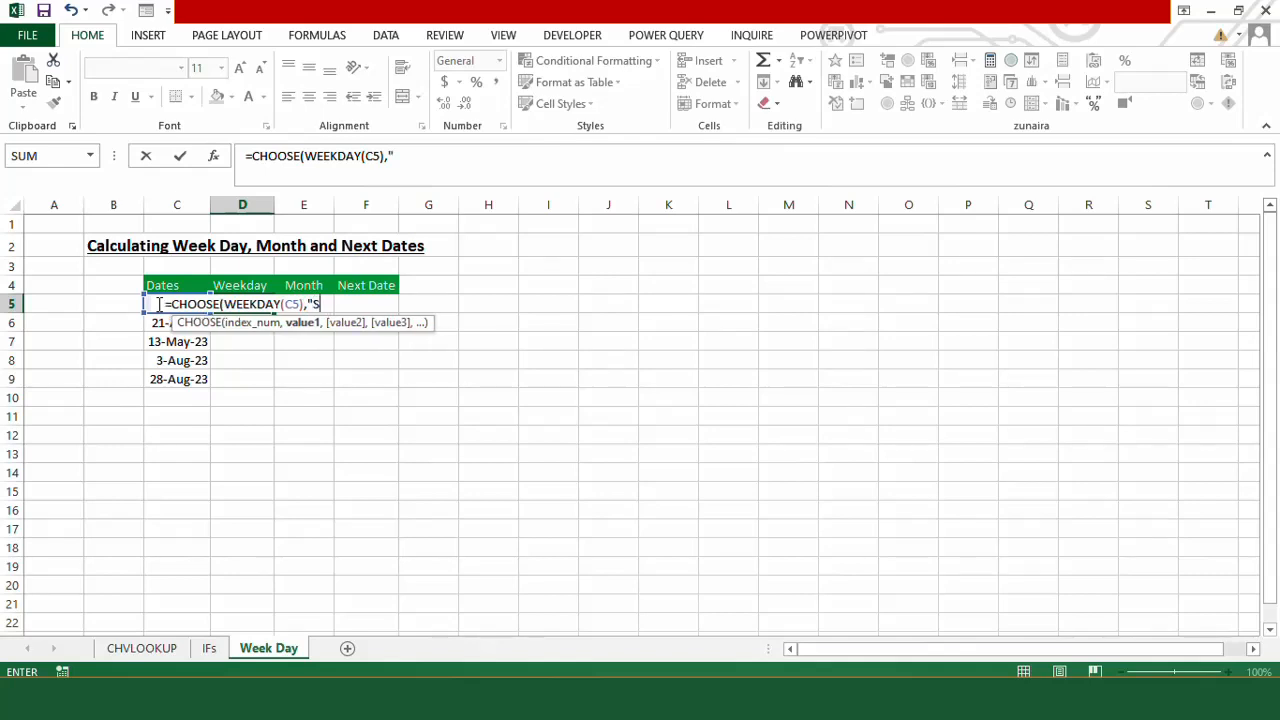
type("S")
type("unday\",\"Monday\",\"Tuesday\",\"Wednesday\",\"Thursday\",\"Friday\",\"Saturda")
type("y")
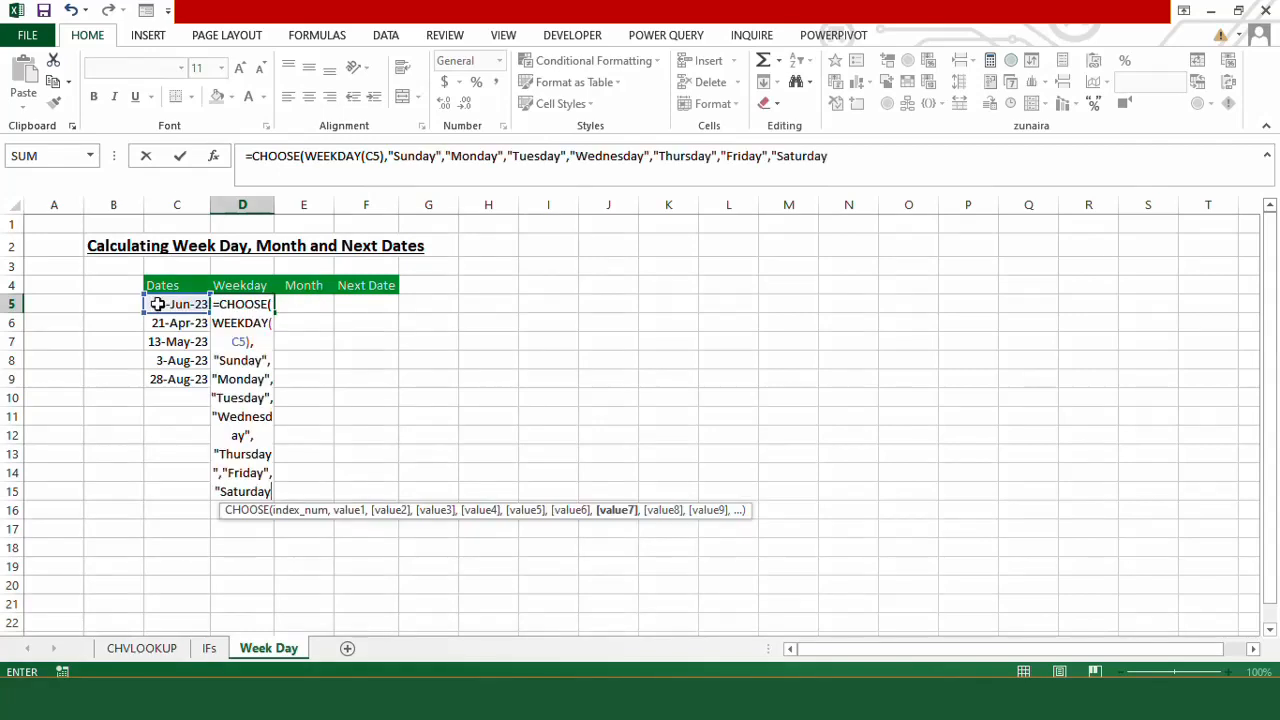
type("\")")
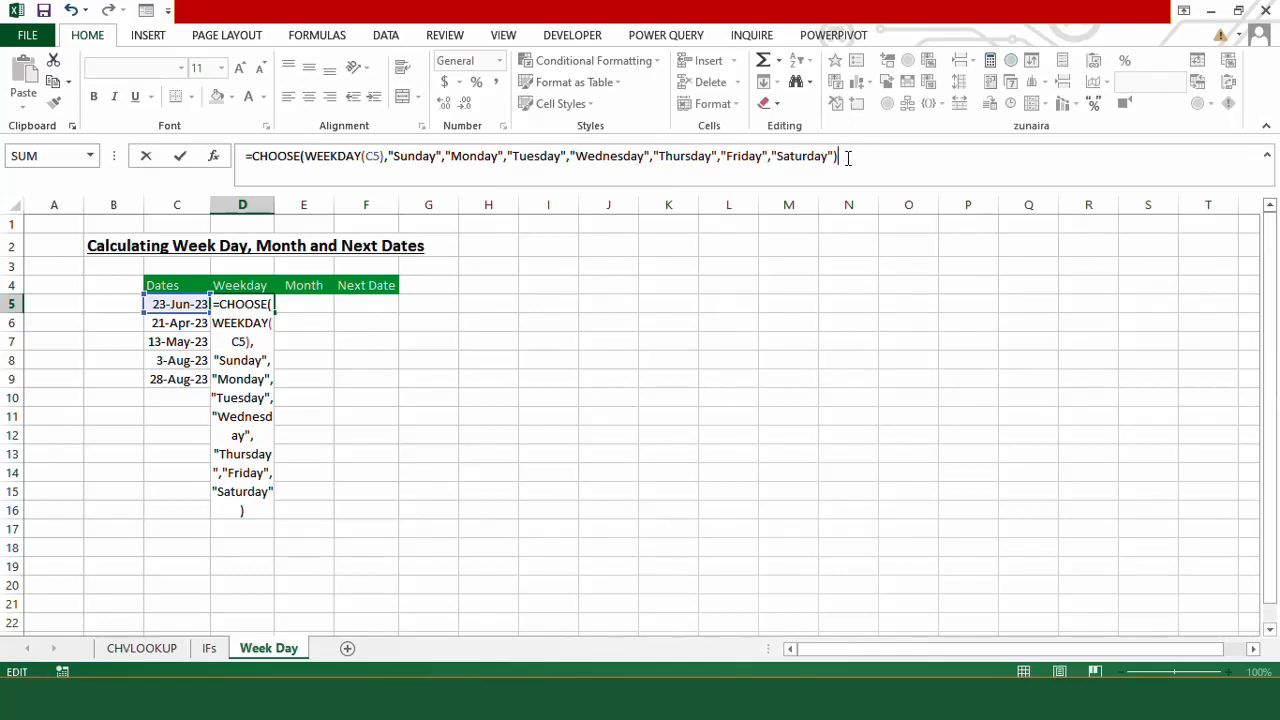
key("Return")
Step: Fill the Weekday formula from D5 down to D9 for all the dates
left_click(260, 304)
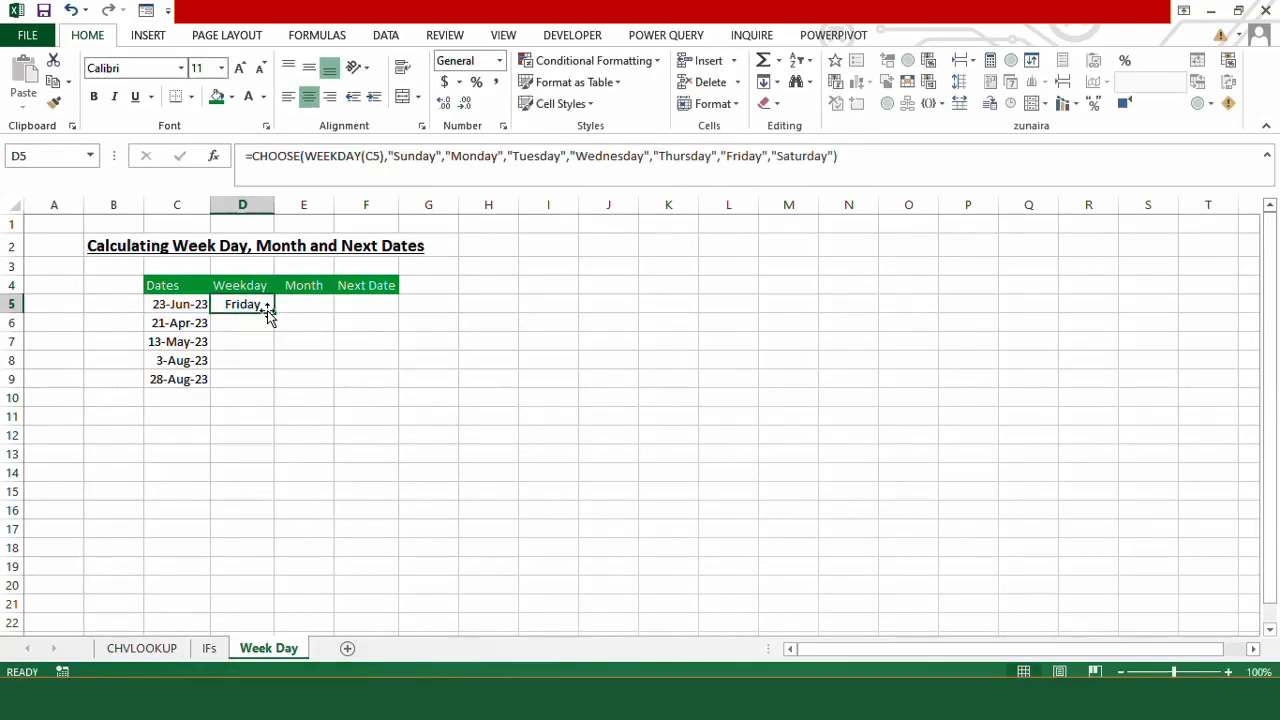
left_click_drag(273, 313, 270, 386)
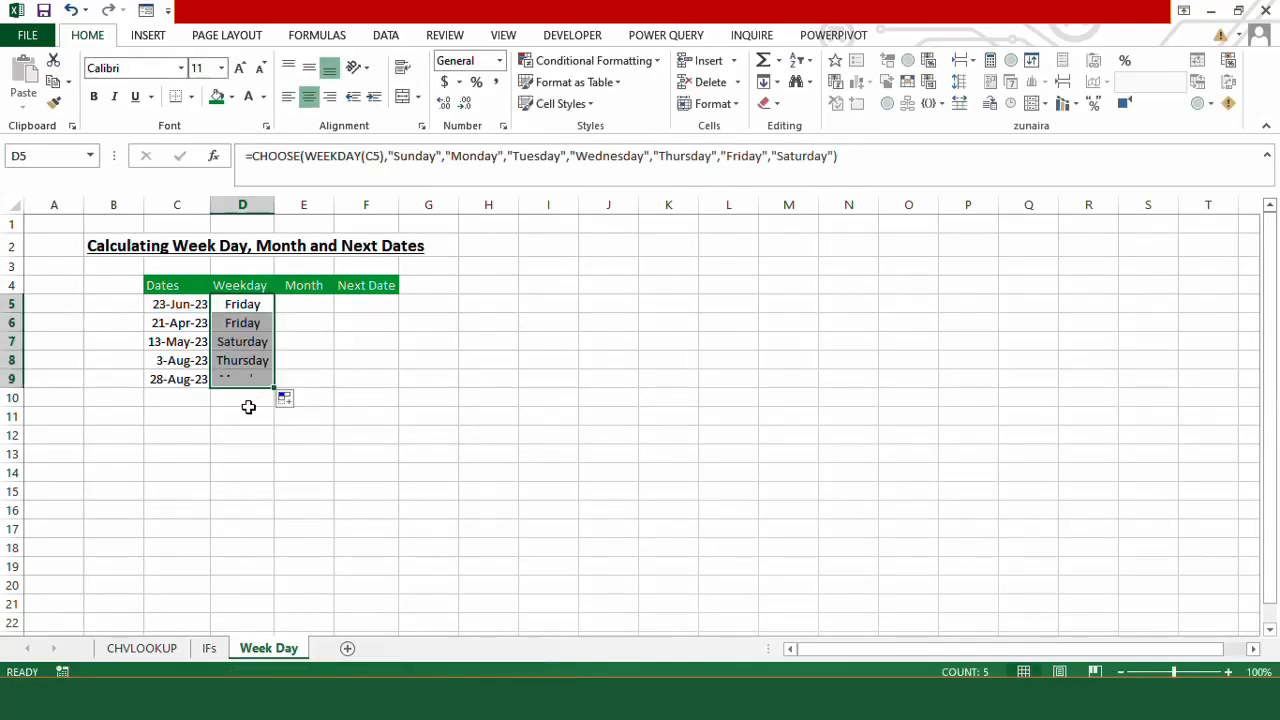
left_click(246, 411)
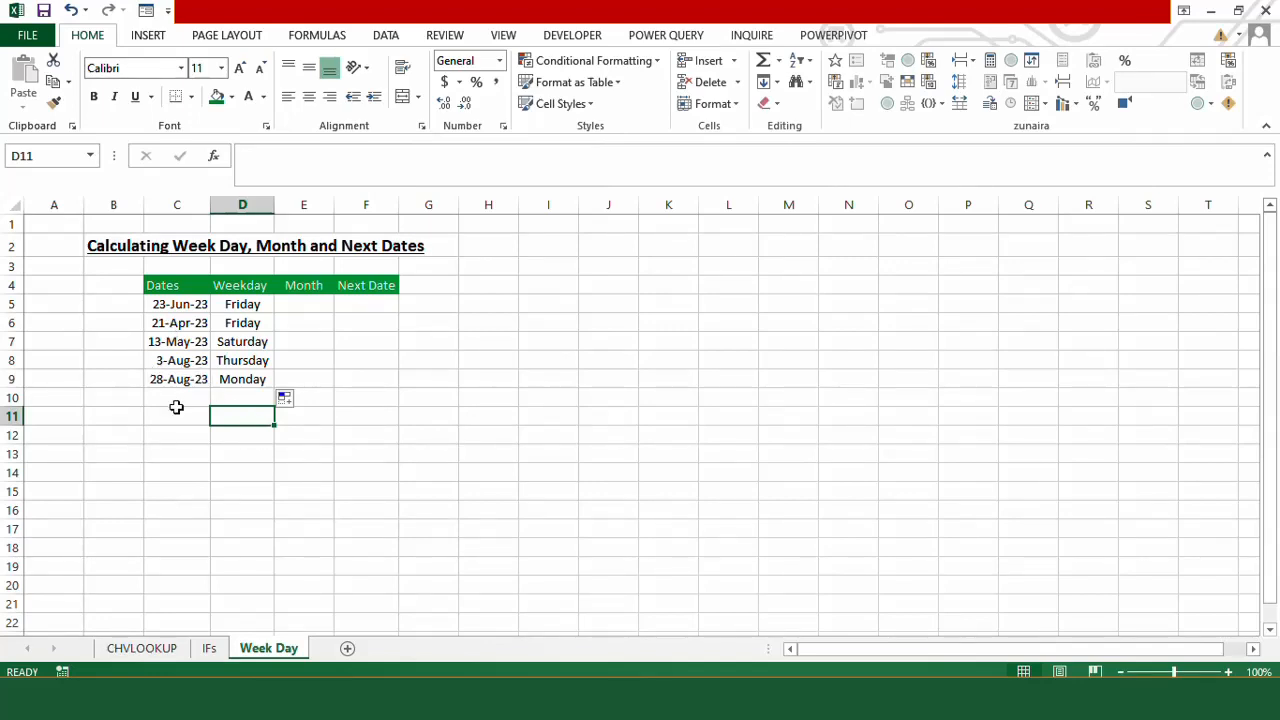
Step: Start a CHOOSE formula in E5 under Month with MONTH(C5) as the index number
left_click(306, 304)
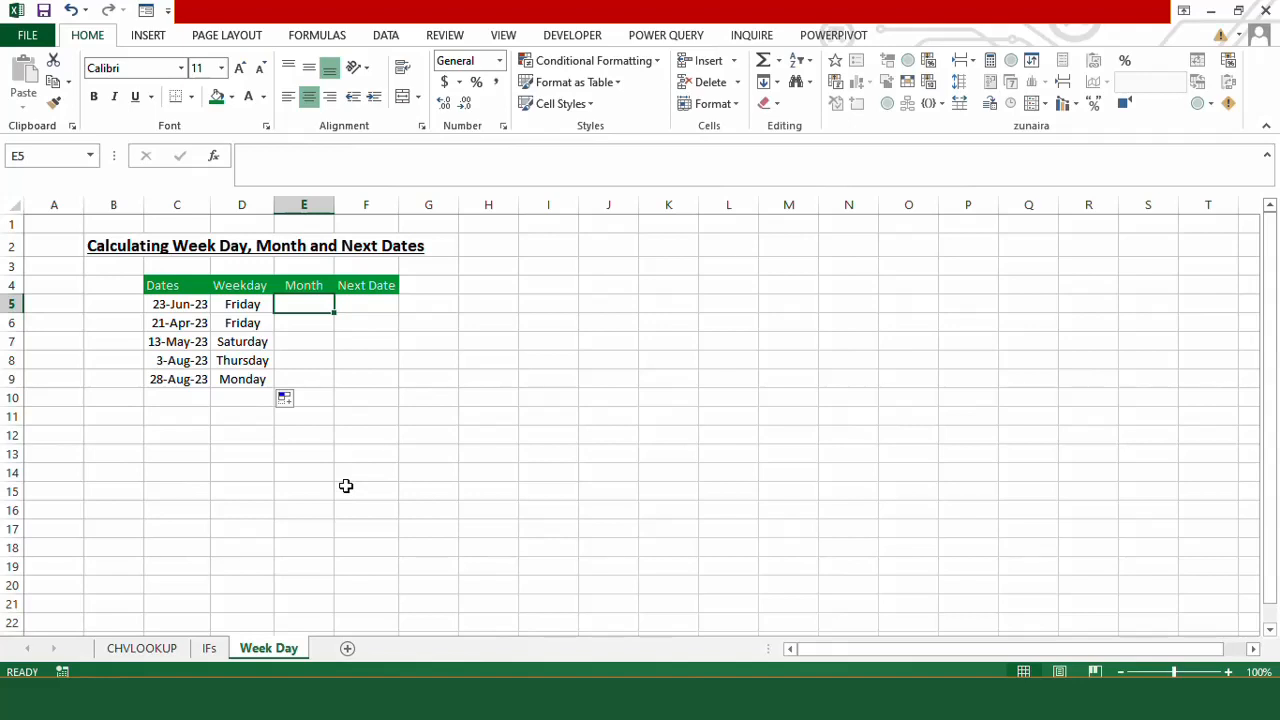
type("=CHOOSE(")
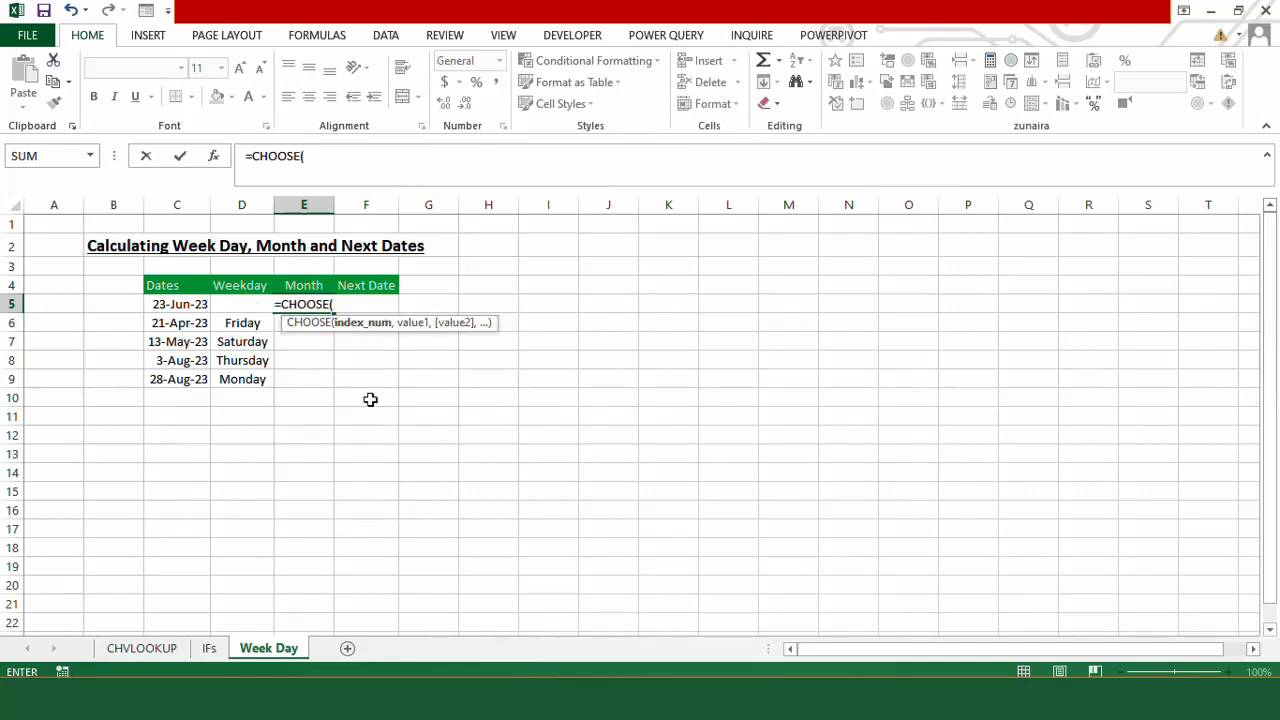
type("(")
type("MONTH(")
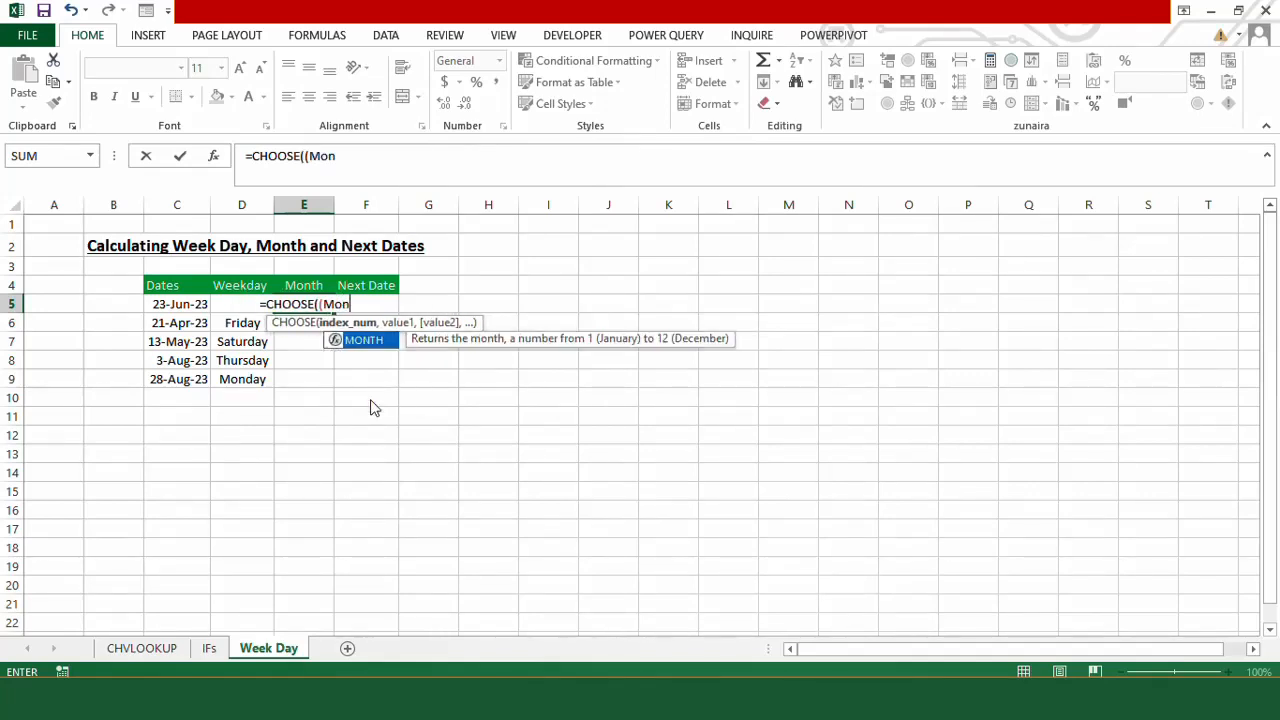
left_click(187, 304)
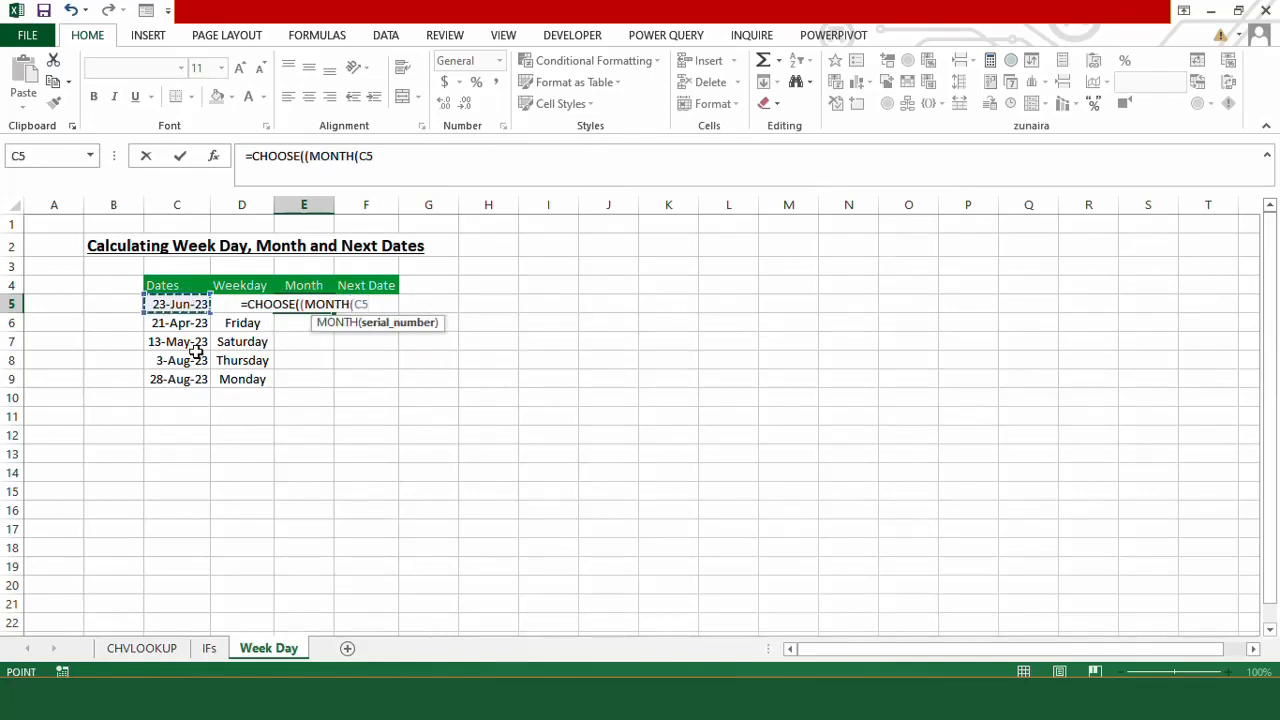
type("),")
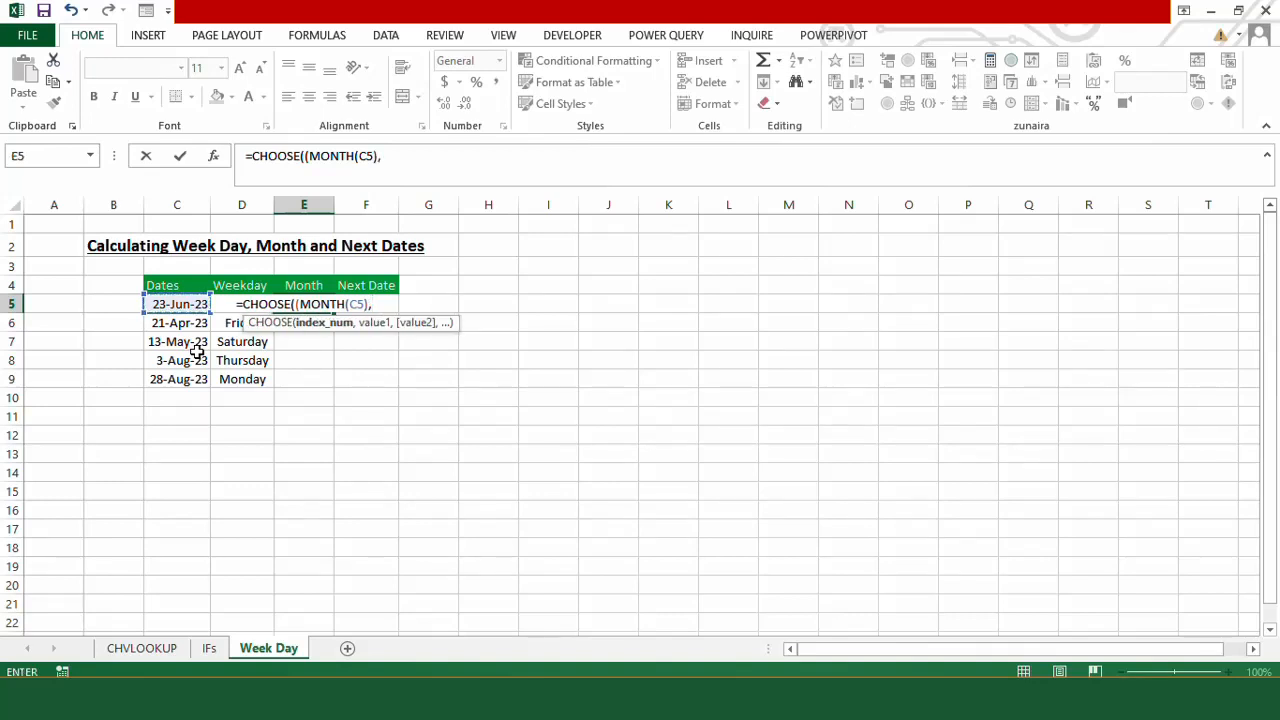
Step: Complete the Month formula in E5 with the twelve month names "jan" through "dec" and fill it down to E9
type("\"")
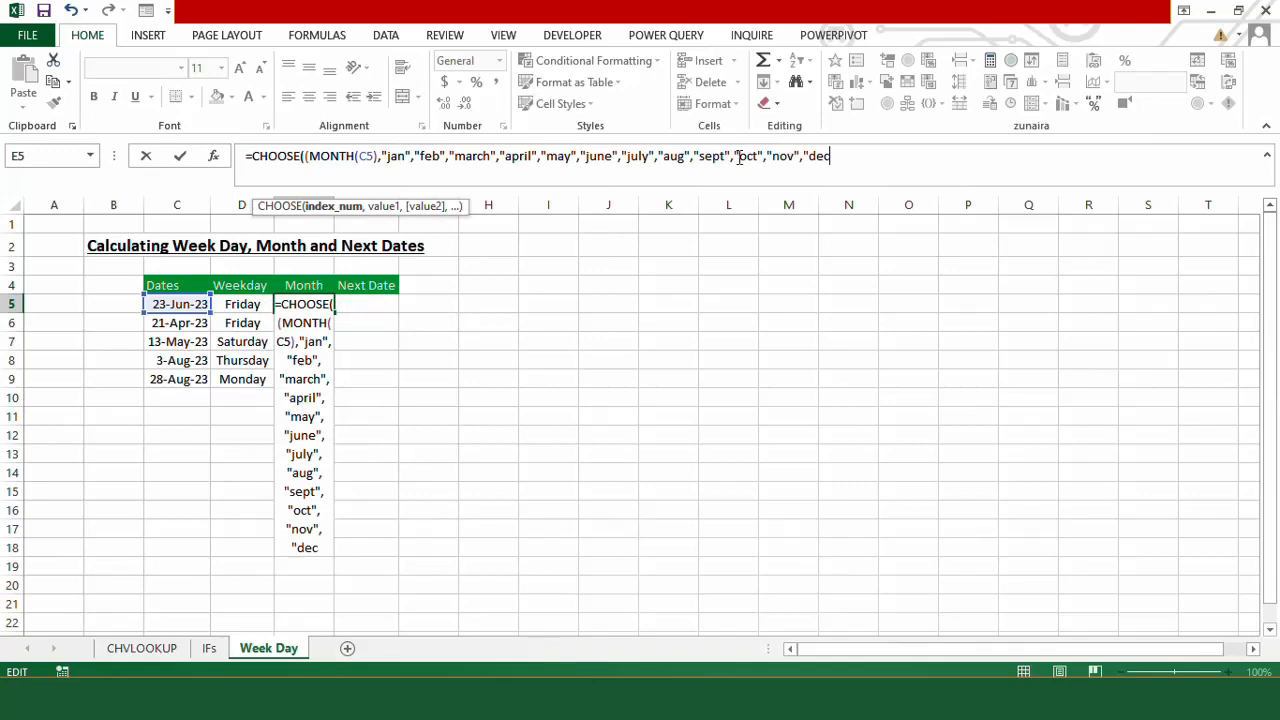
type("\")")
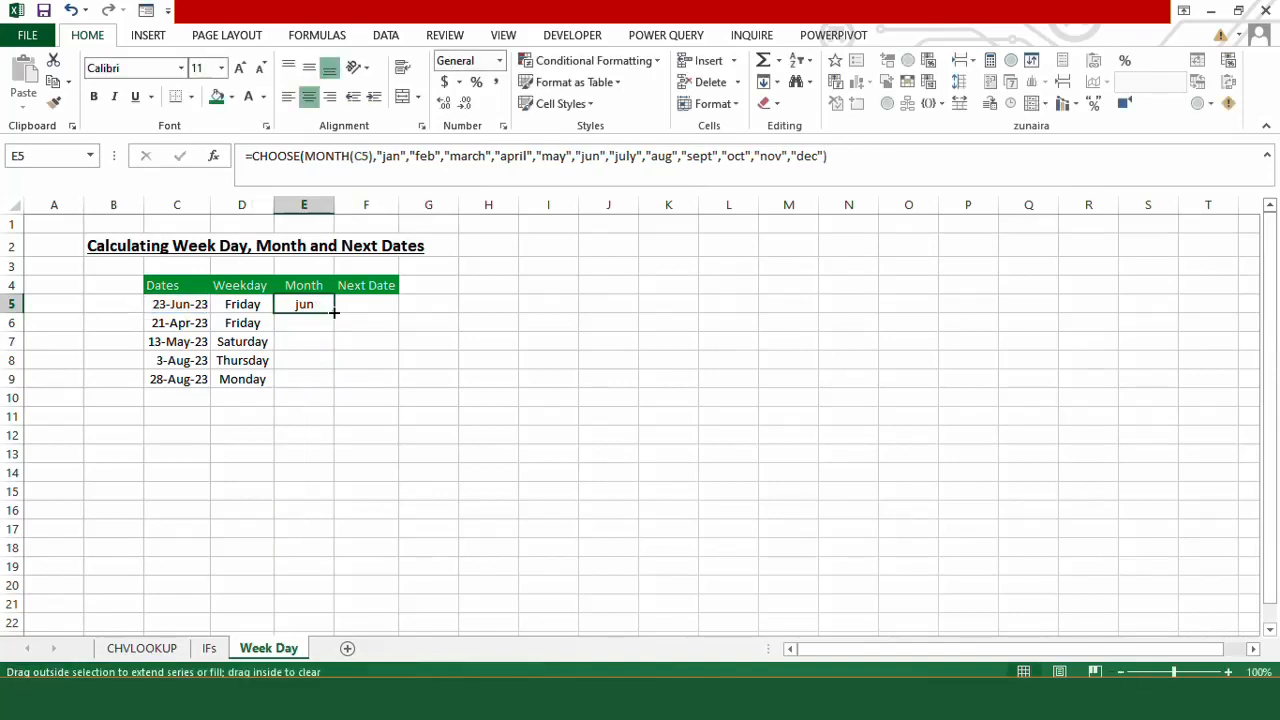
left_click_drag(335, 313, 335, 390)
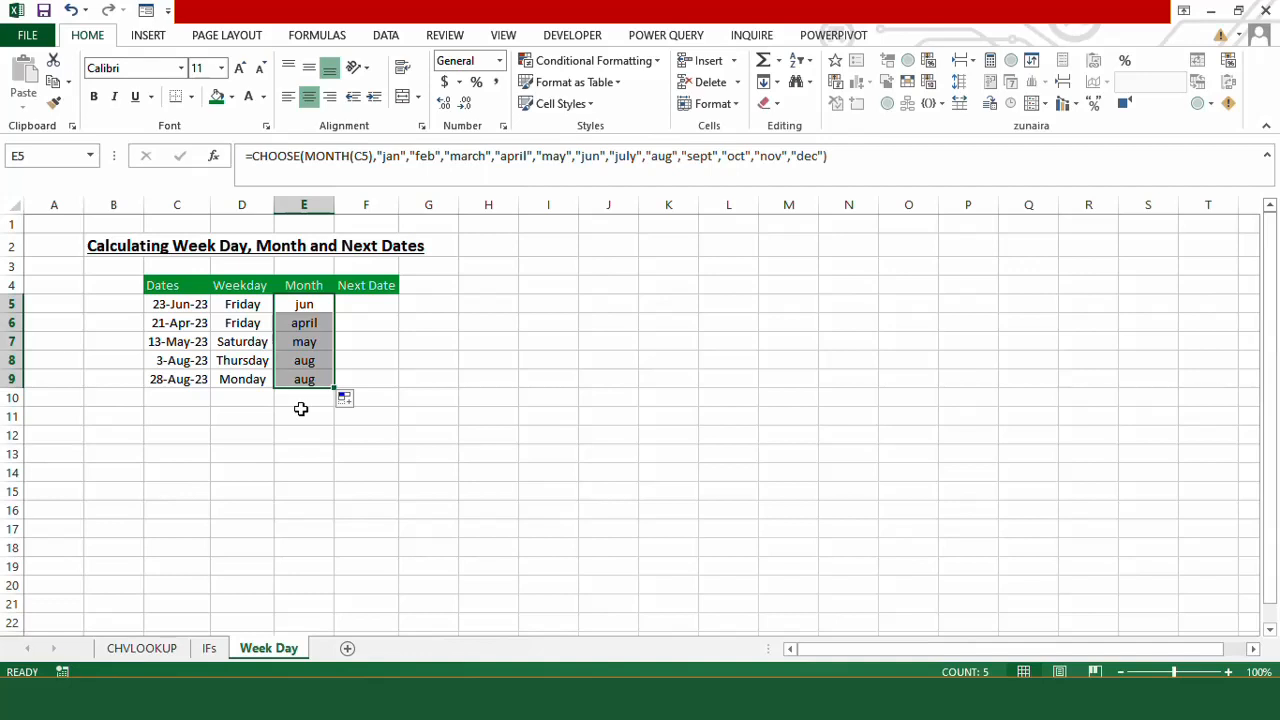
Step: Enter the formula =C5+CHOOSE(WEEKDAY(C5),10,10,10,10,10,10,10) in F5 under Next Date
key("Right")
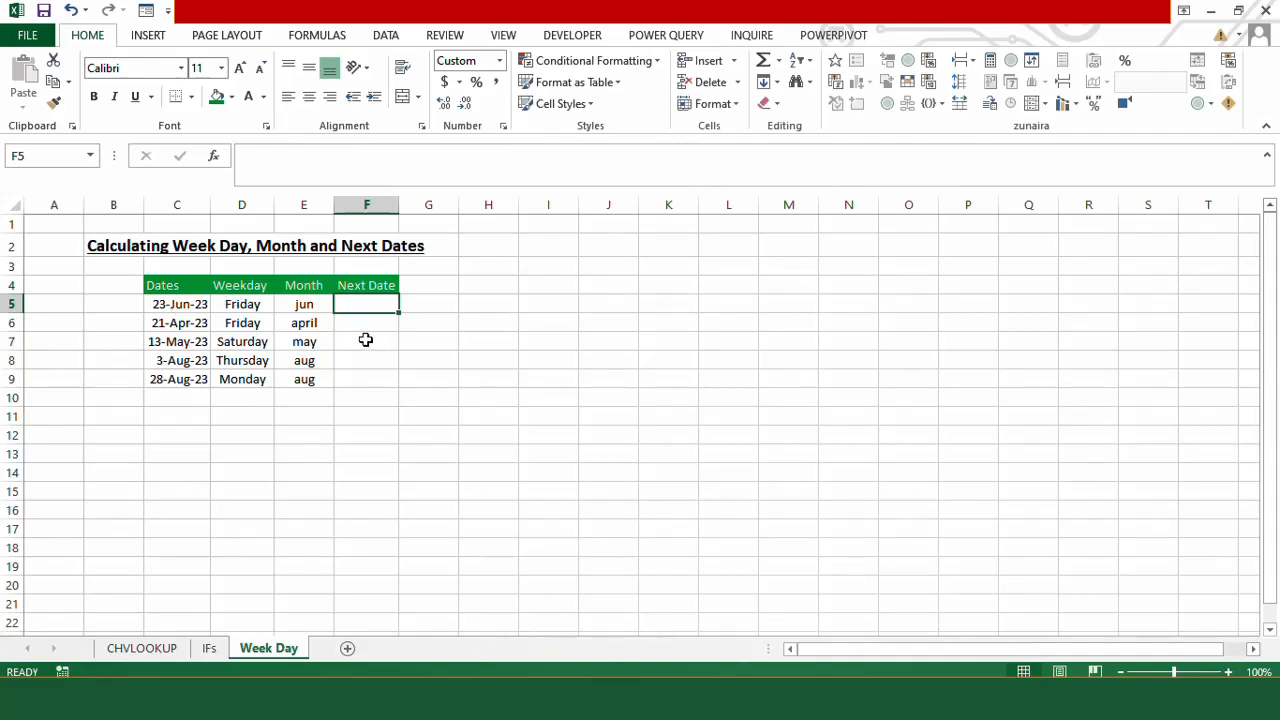
type("=")
left_click(184, 304)
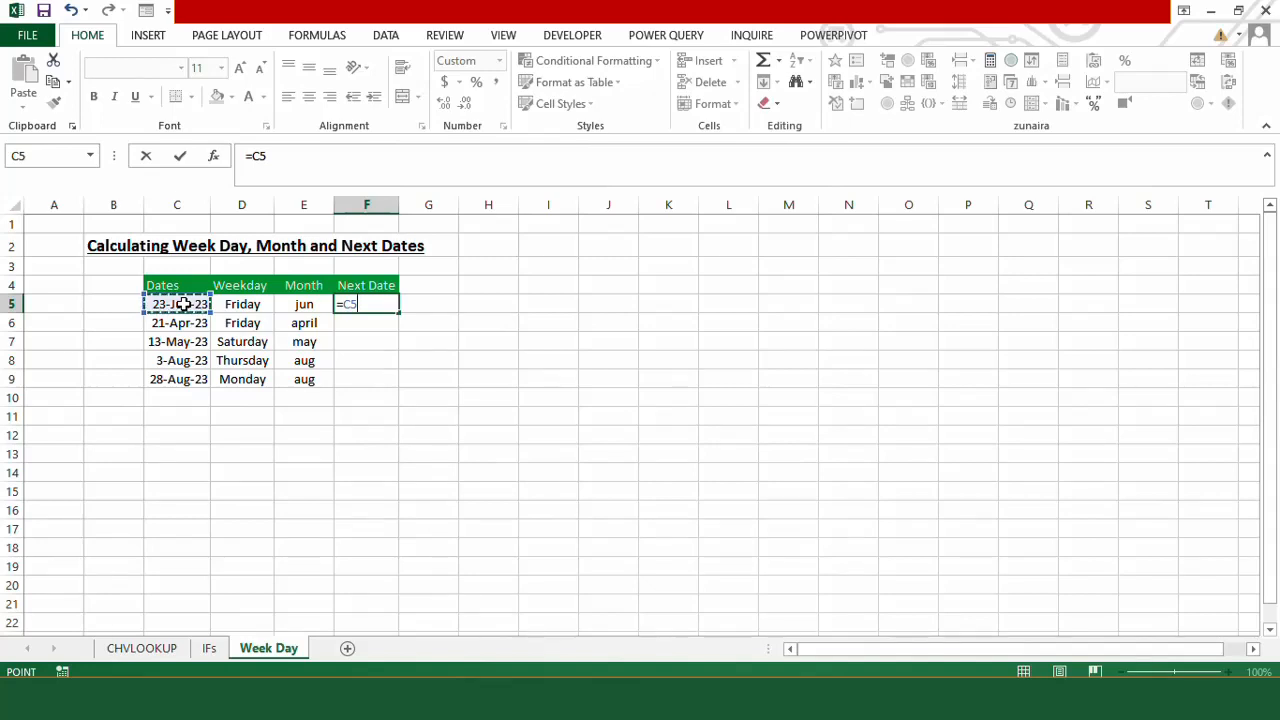
type("+CHOOSE")
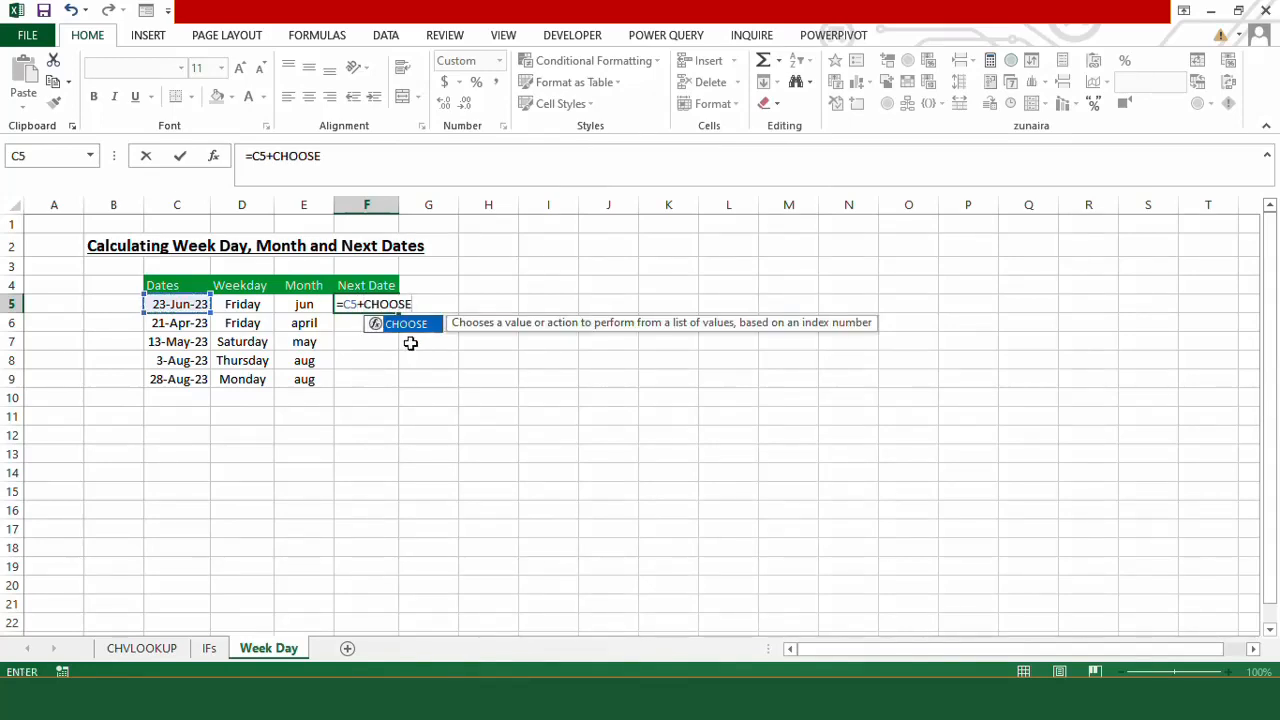
type("(WEEKDAY(")
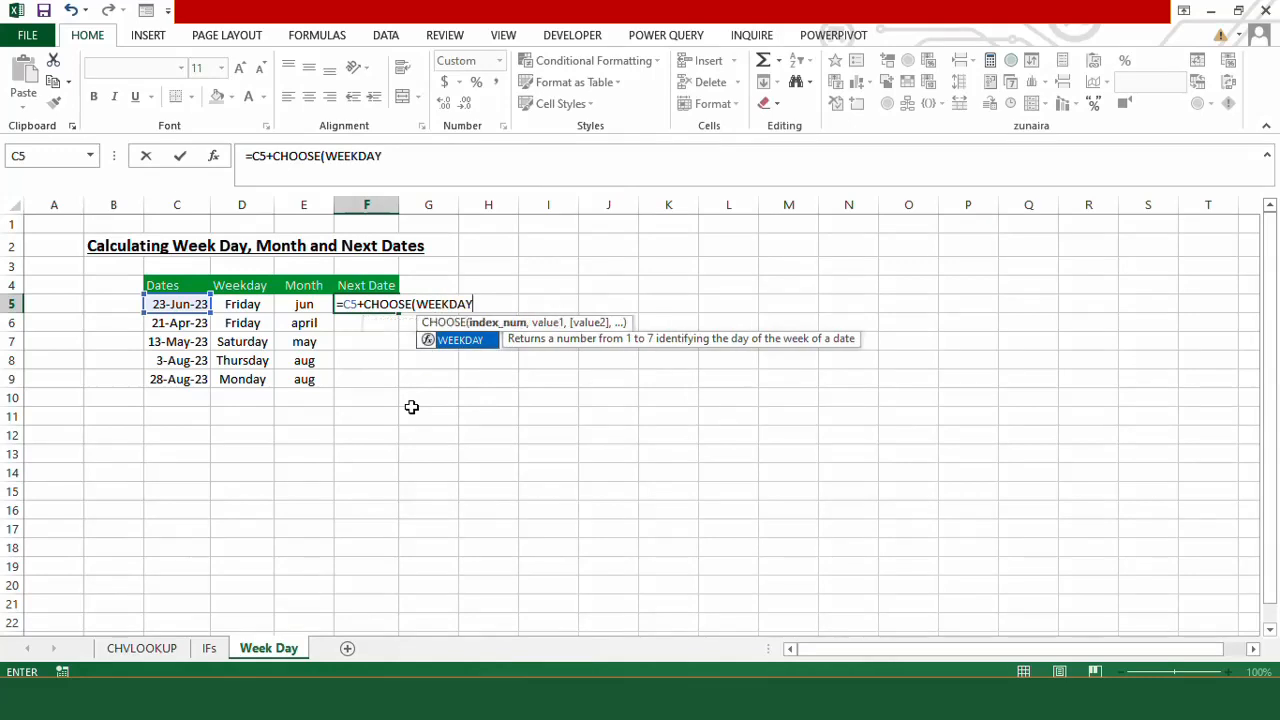
left_click(188, 304)
type("),")
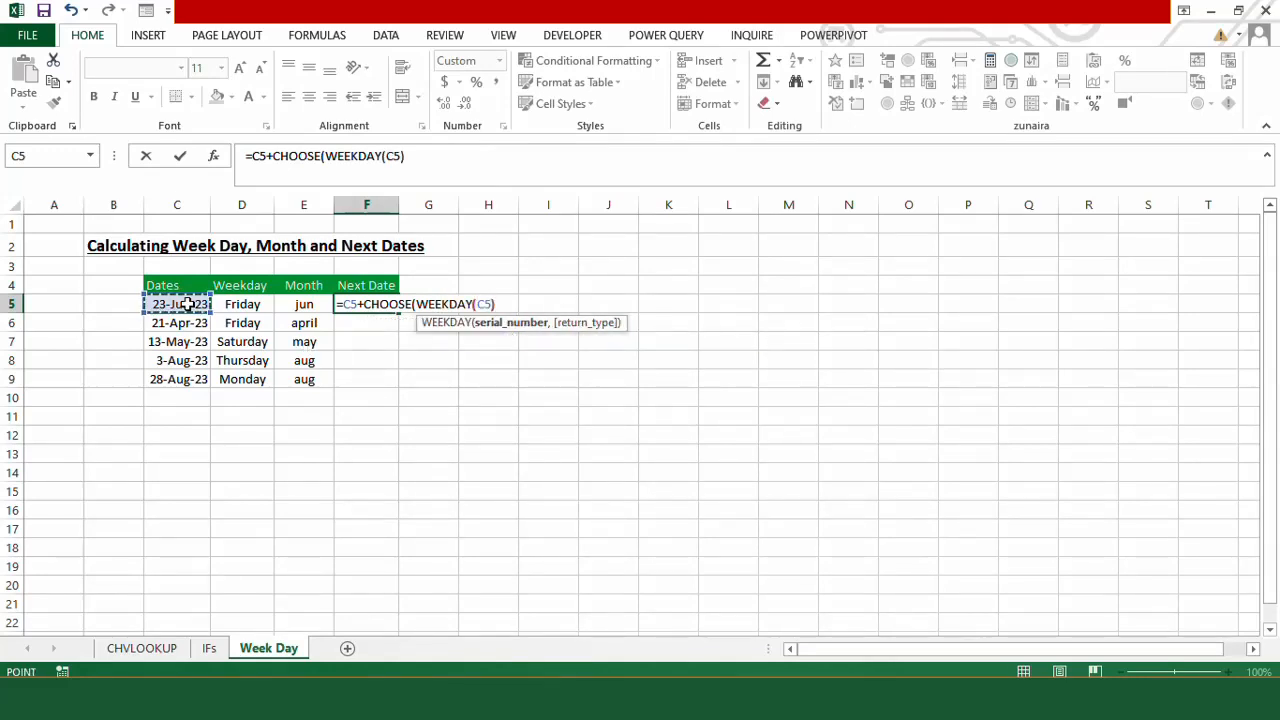
type("10,")
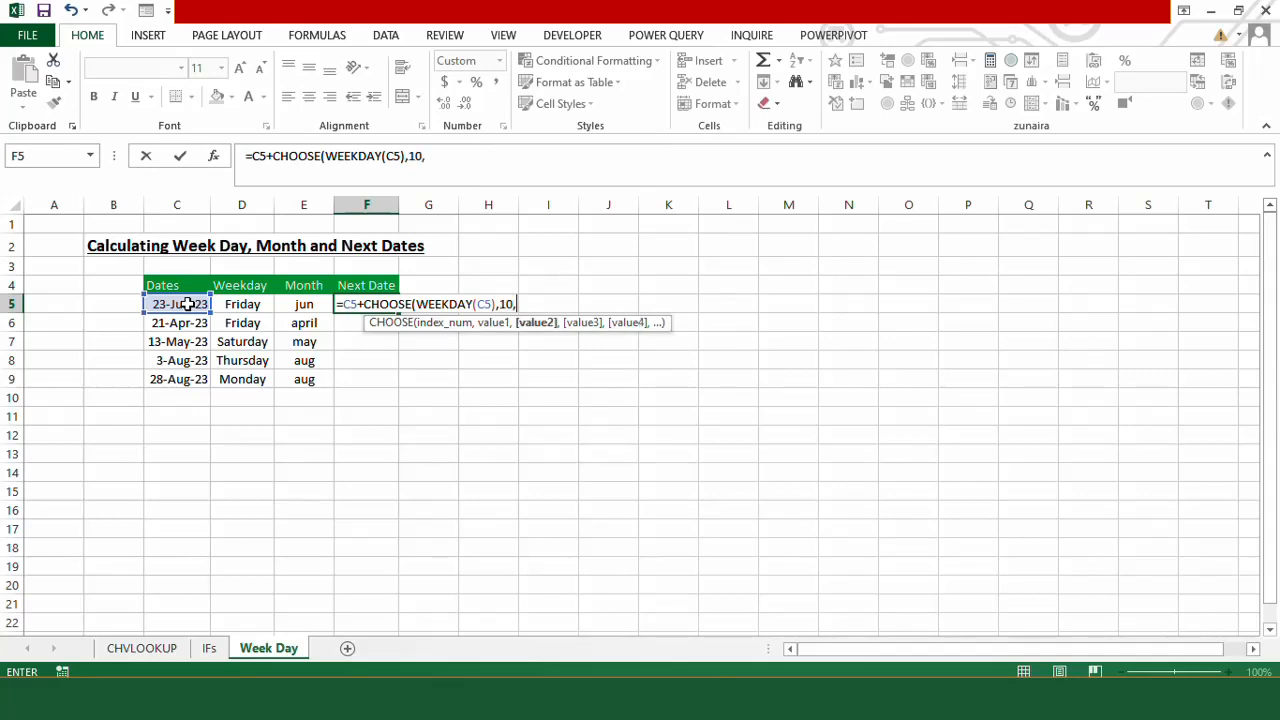
type("10,10,10,10,10")
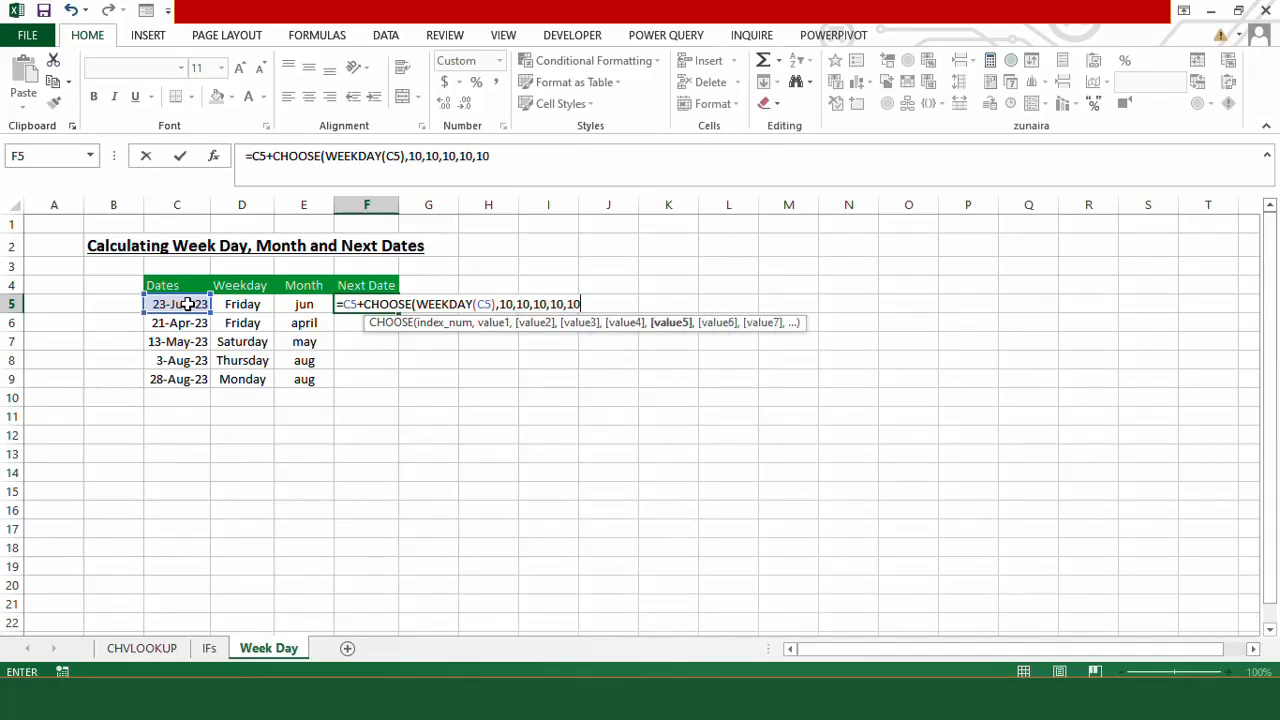
type(",10)")
key("ctrl+Return")
key("Return")
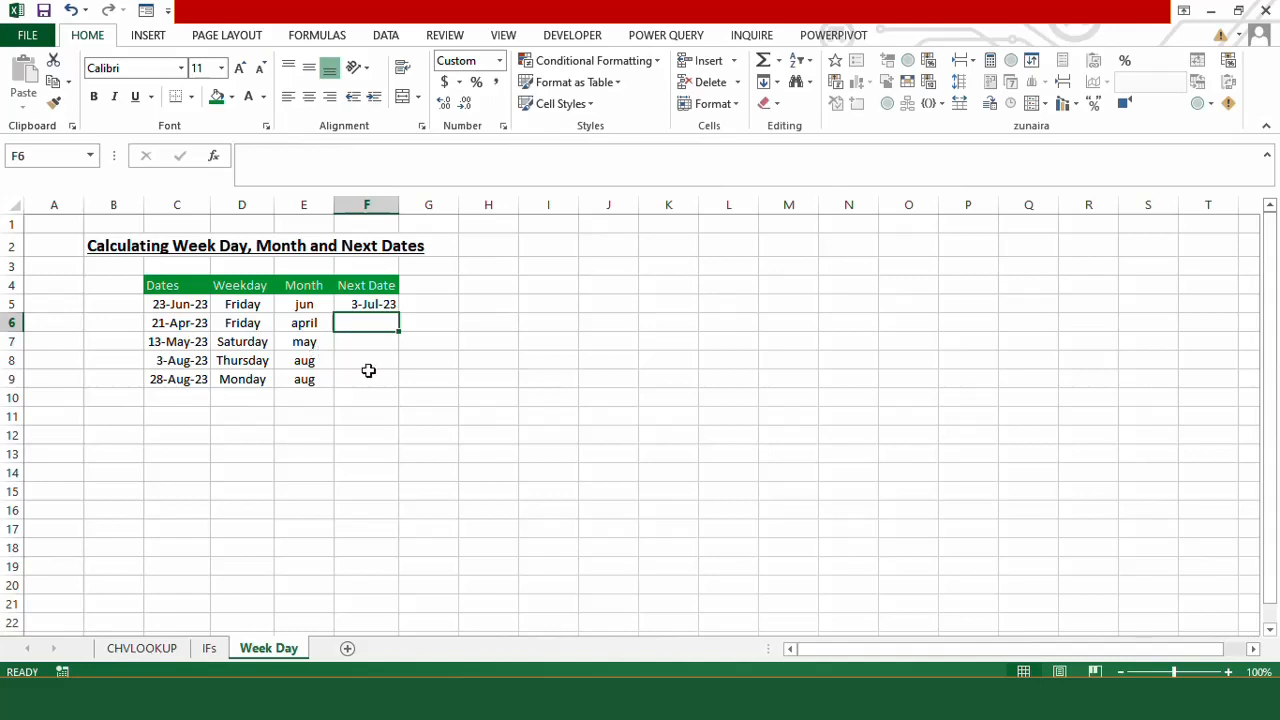
Step: Enter the formula =C6+CHOOSE(WEEKDAY(C6),5,5,5,5,5,5,5) in F6 and reselect that cell to review it
type("=")
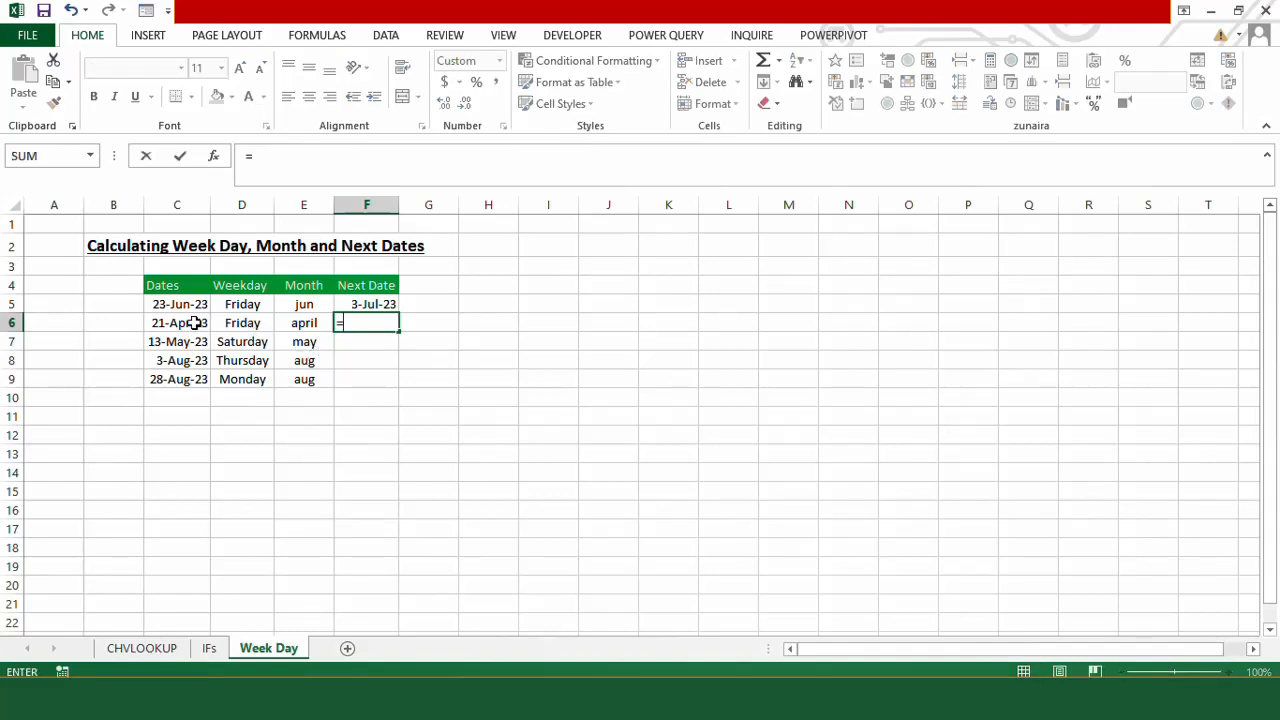
left_click(193, 323)
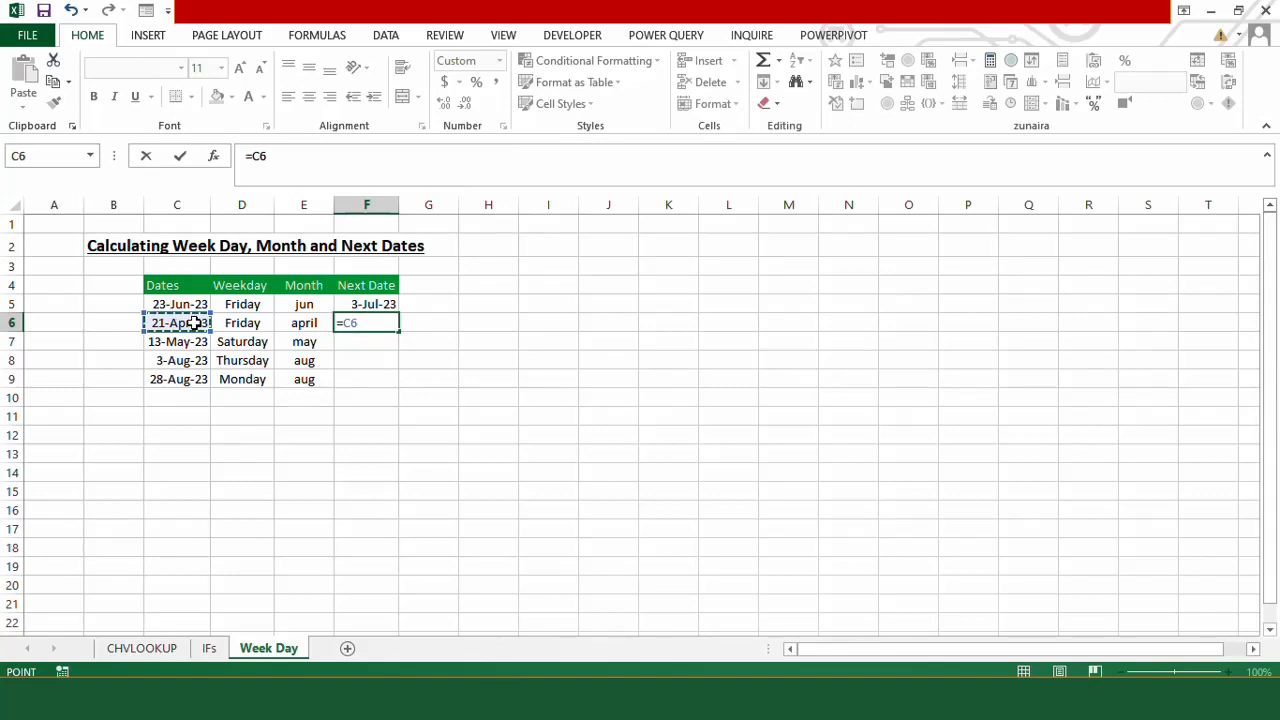
type("+CHOO")
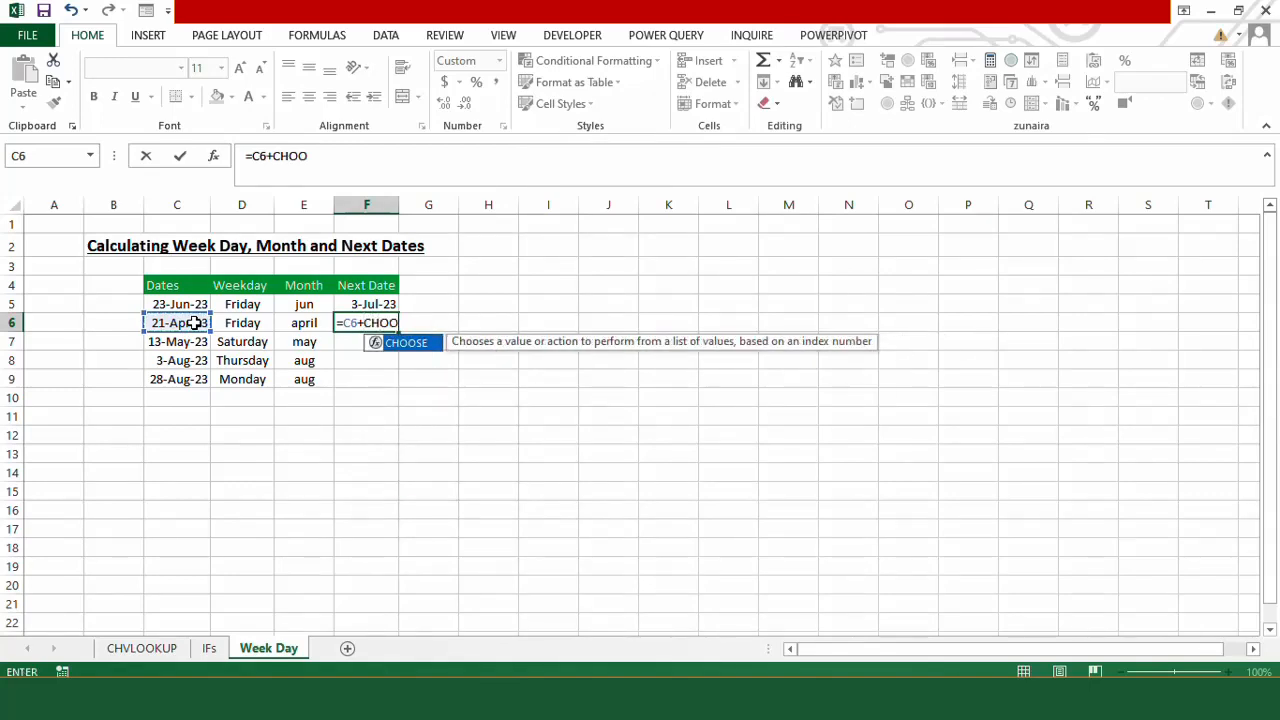
type("SE(WEEKDAY(")
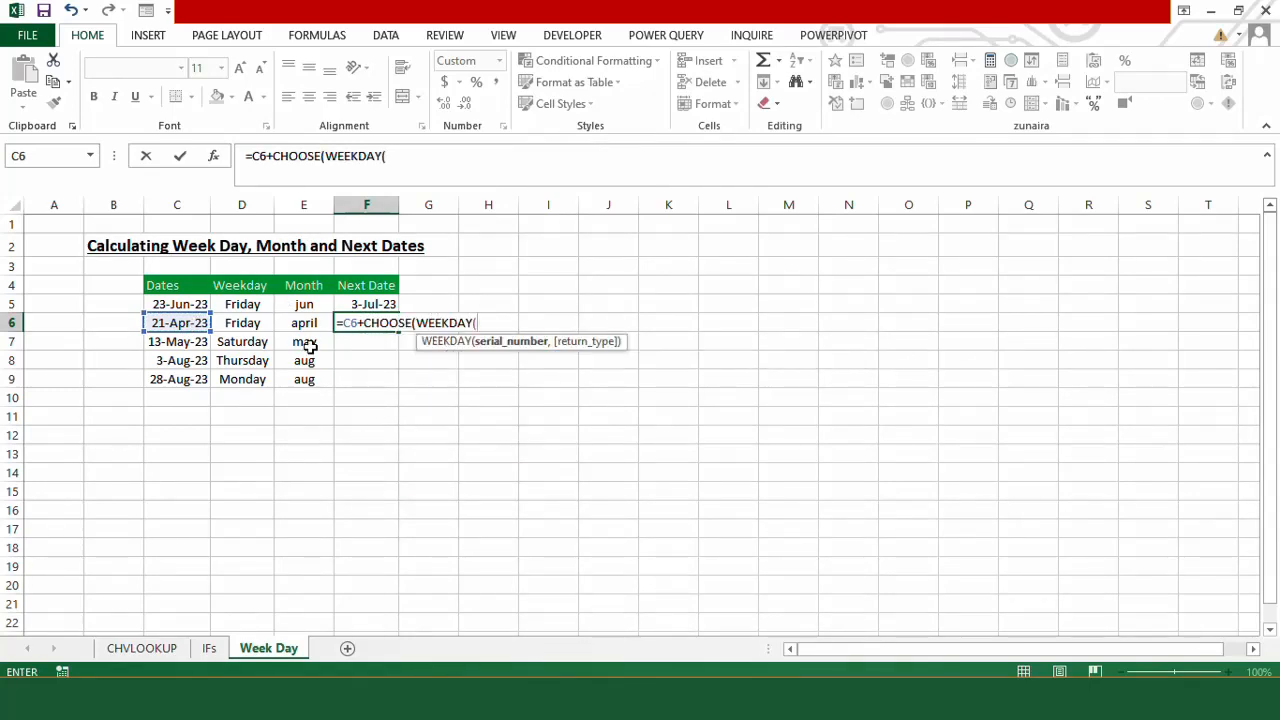
left_click(185, 322)
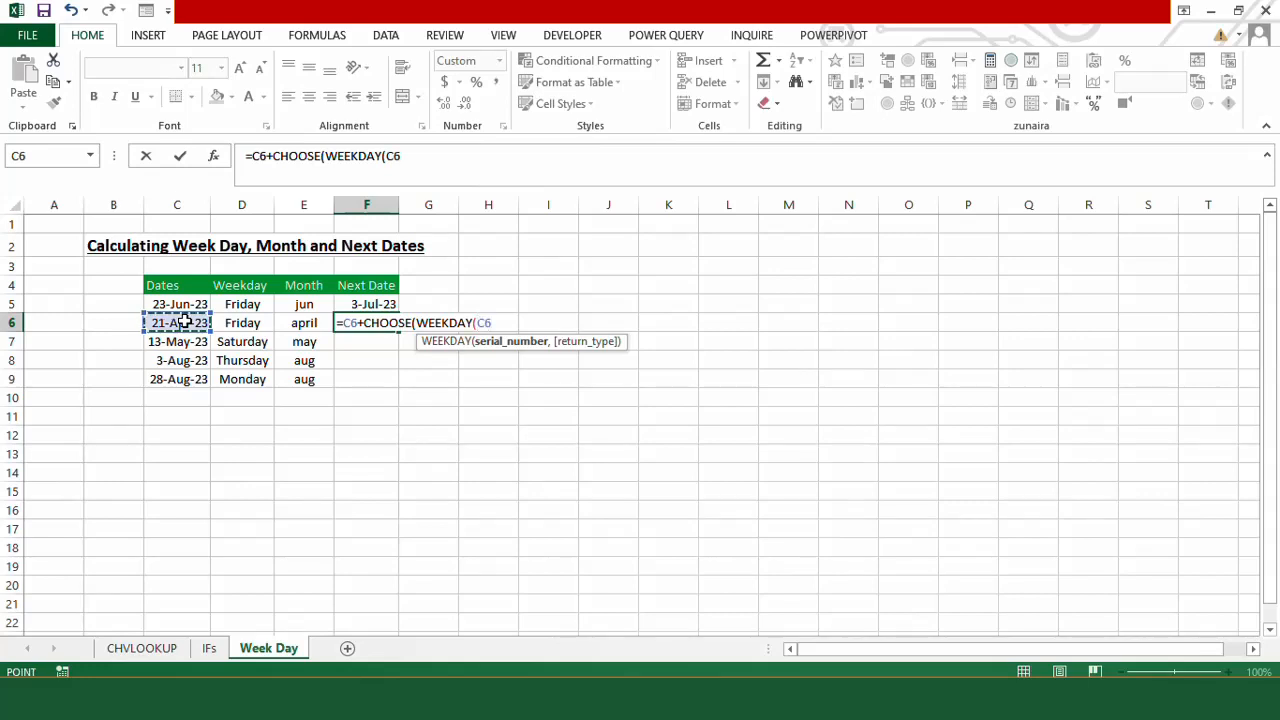
type(")")
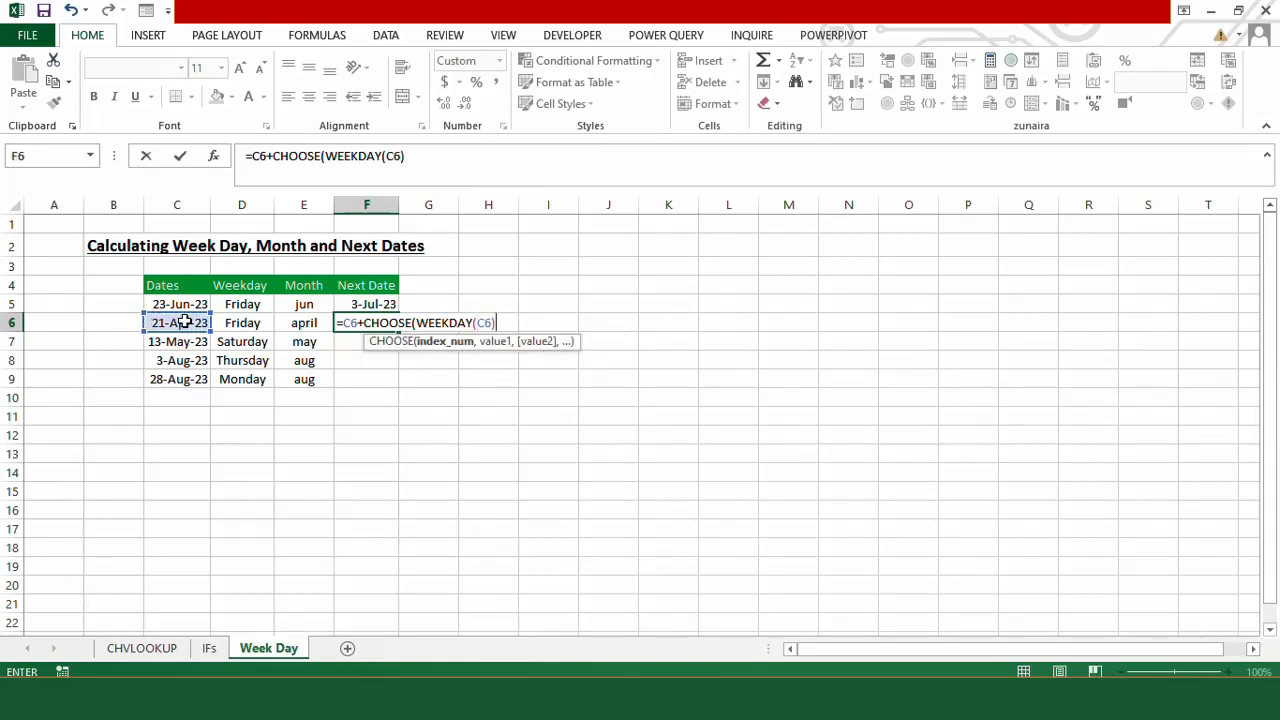
type(",")
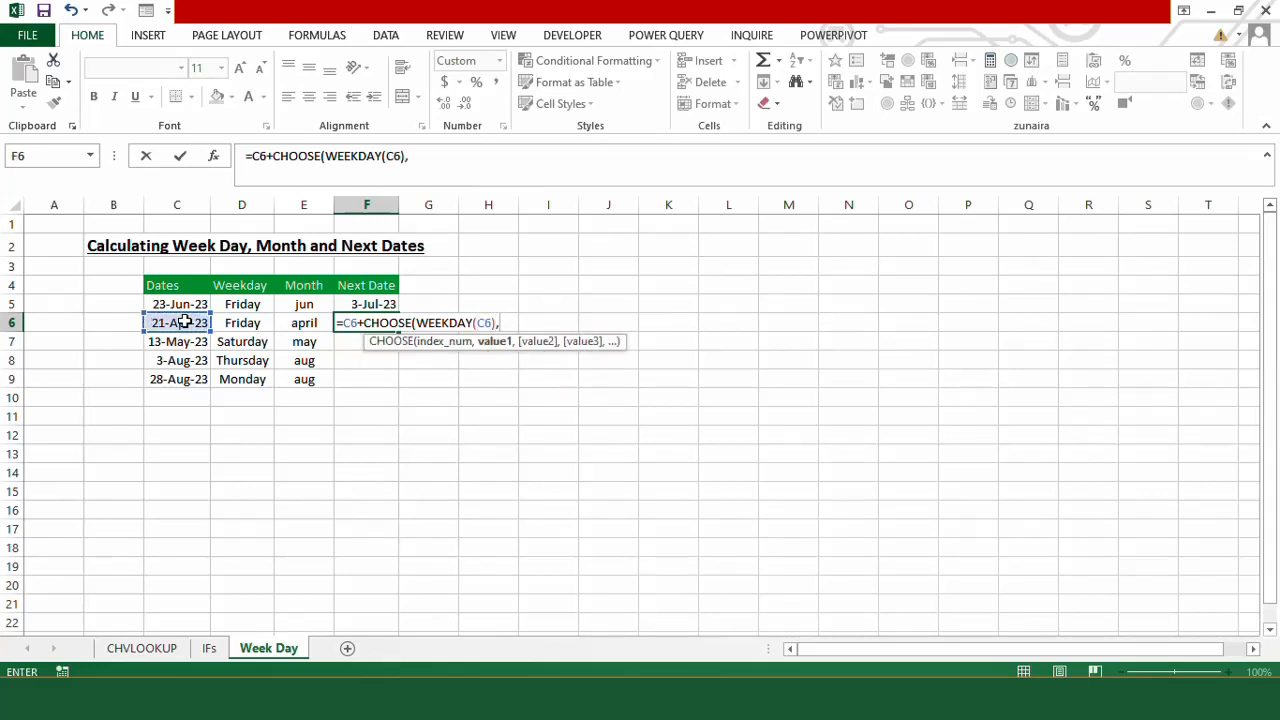
type("5,5,5,5,5,5,5)")
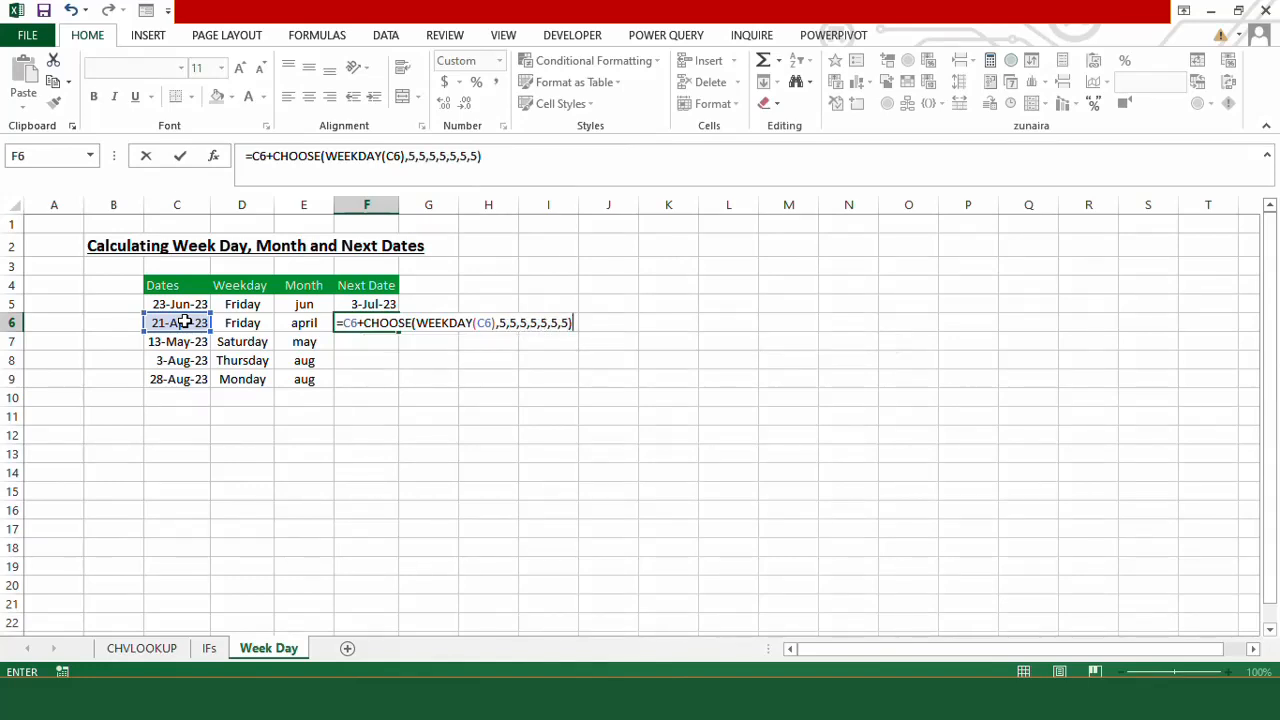
key("Return")
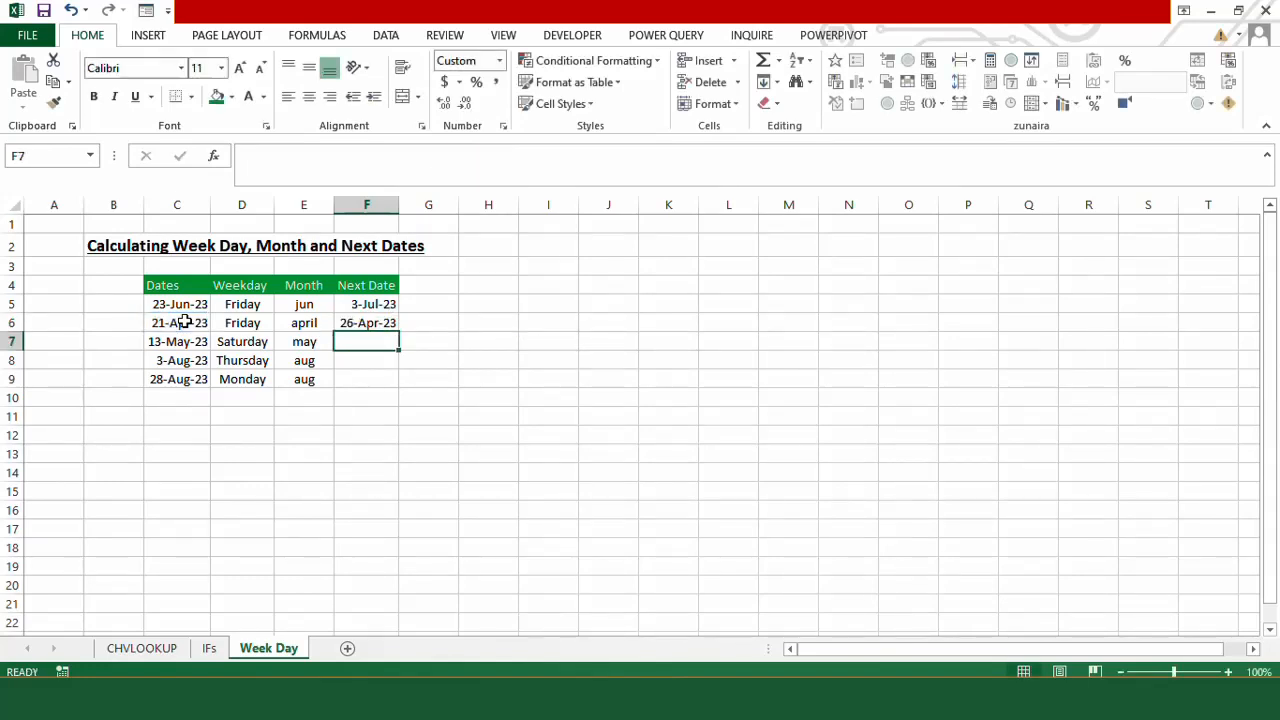
left_click(390, 326)
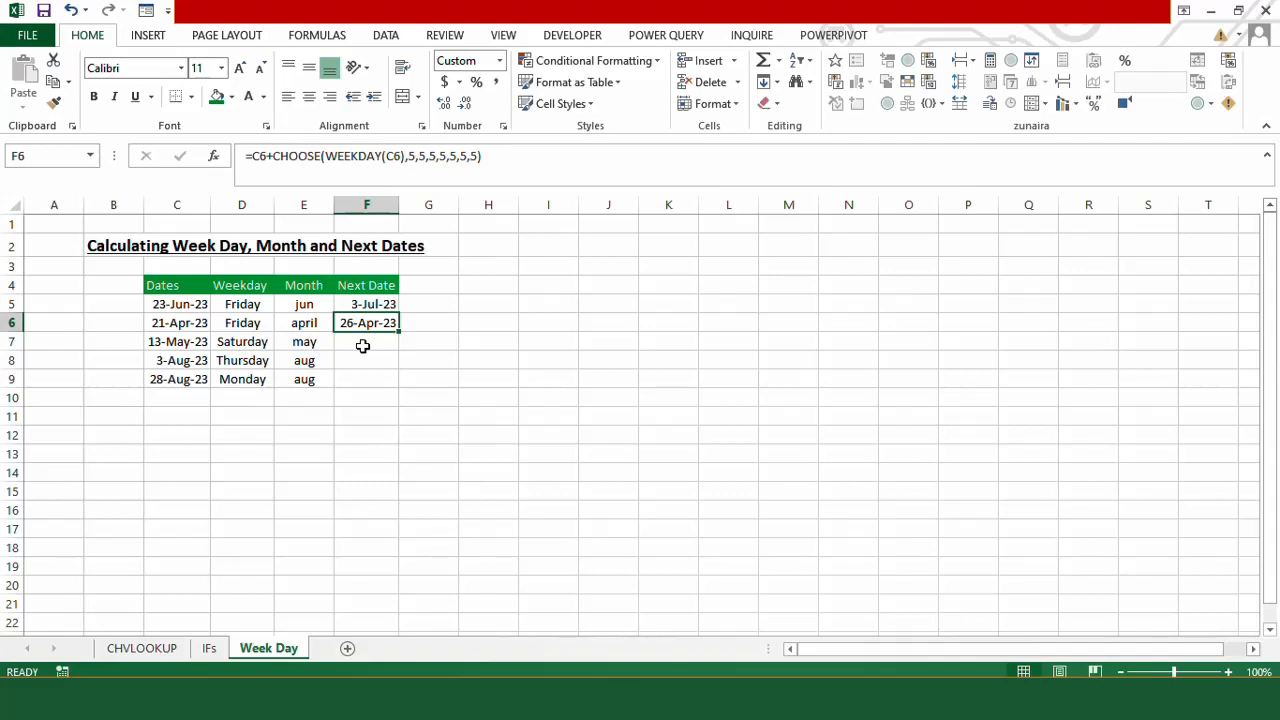
Step: Write a next-date formula in F11 that adds CHOOSE to TODAY(), with TODAY() as the index number and seven values of 5
left_click(372, 415)
type("=TODAY()")
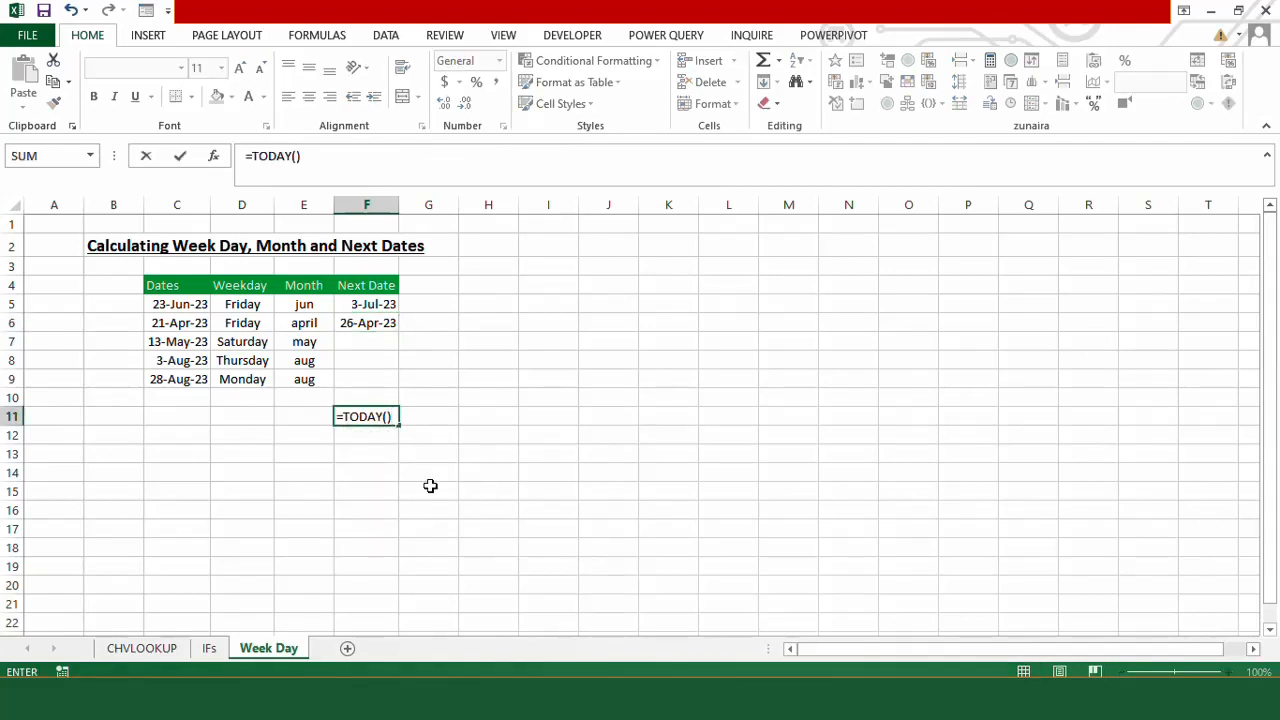
type("+CH")
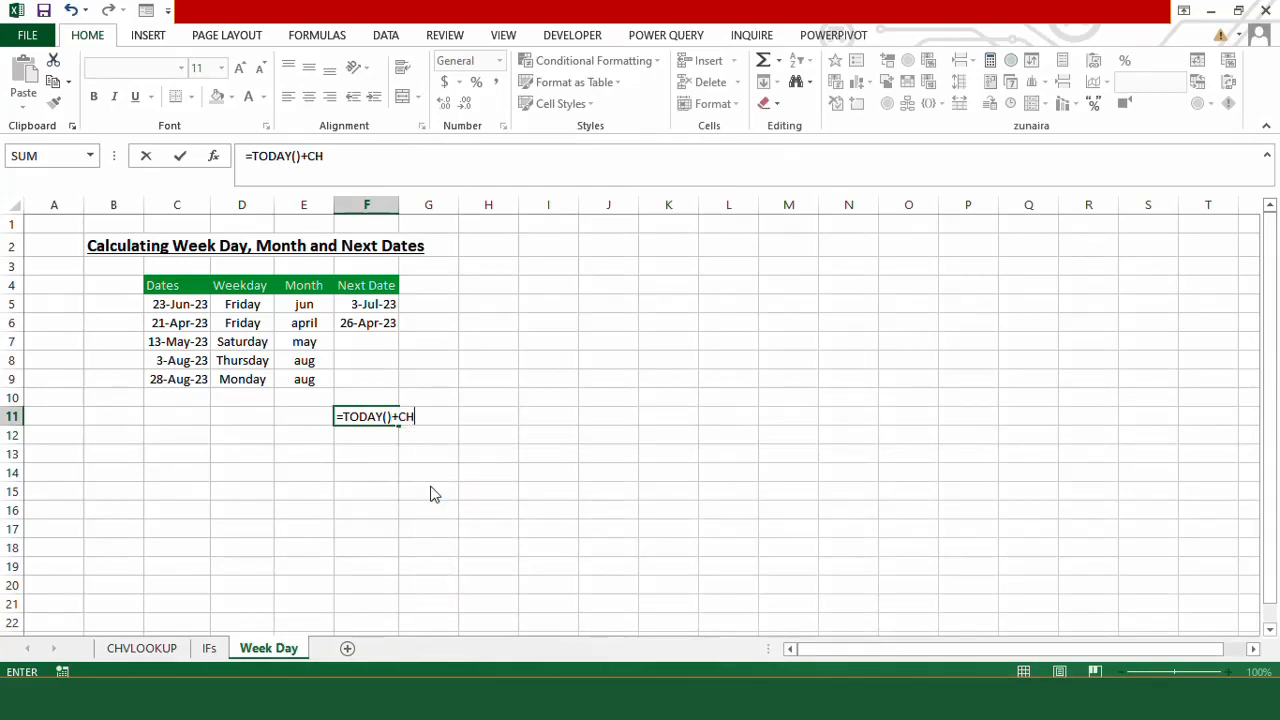
type("OOSE(TODAY")
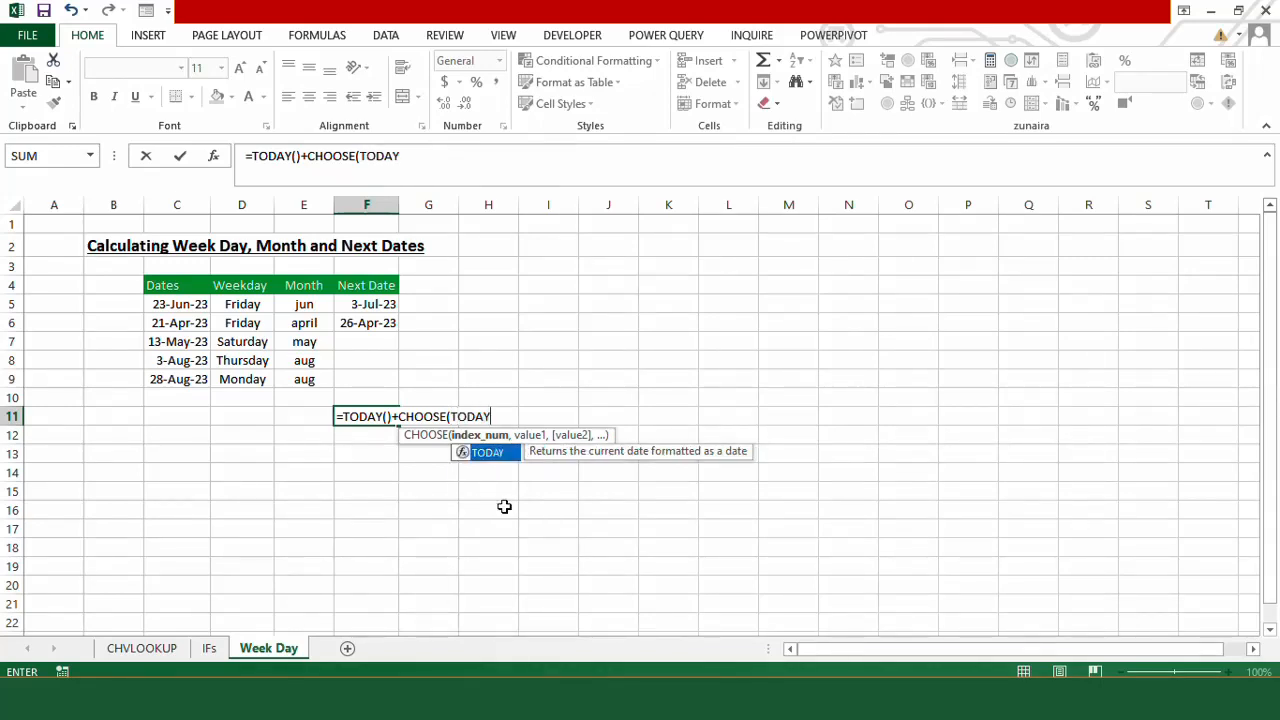
type("(),")
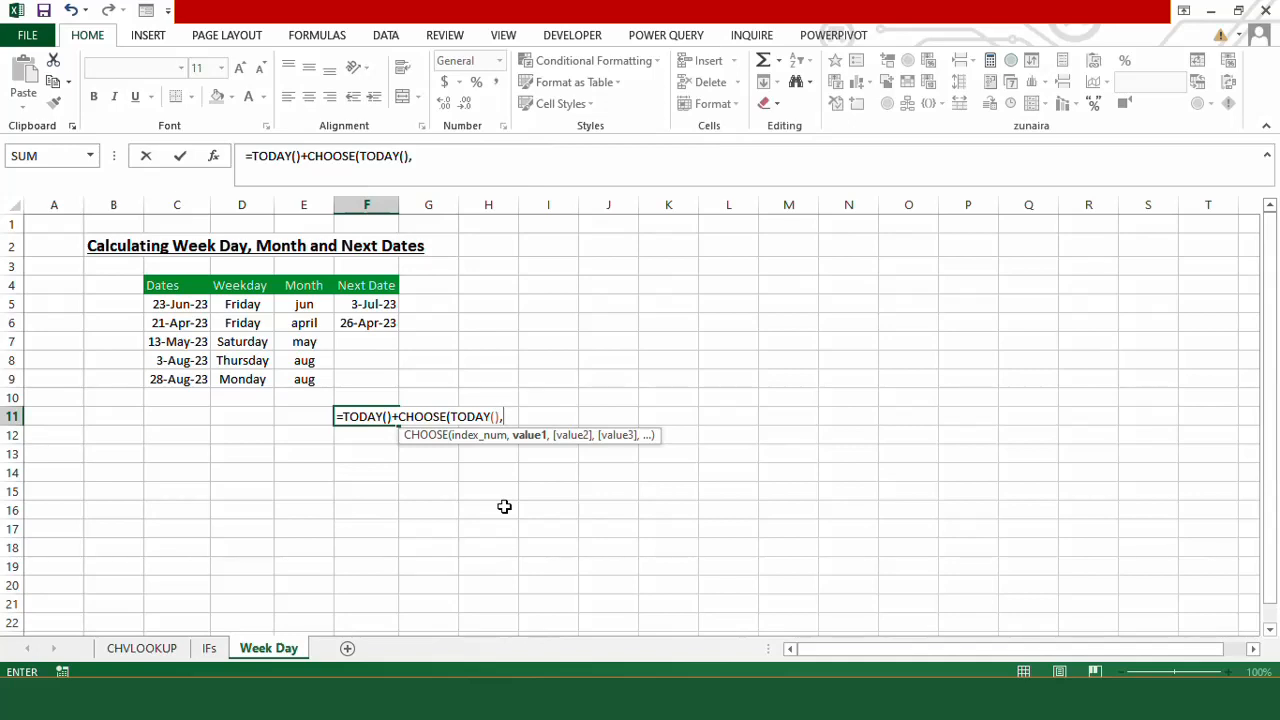
type("5")
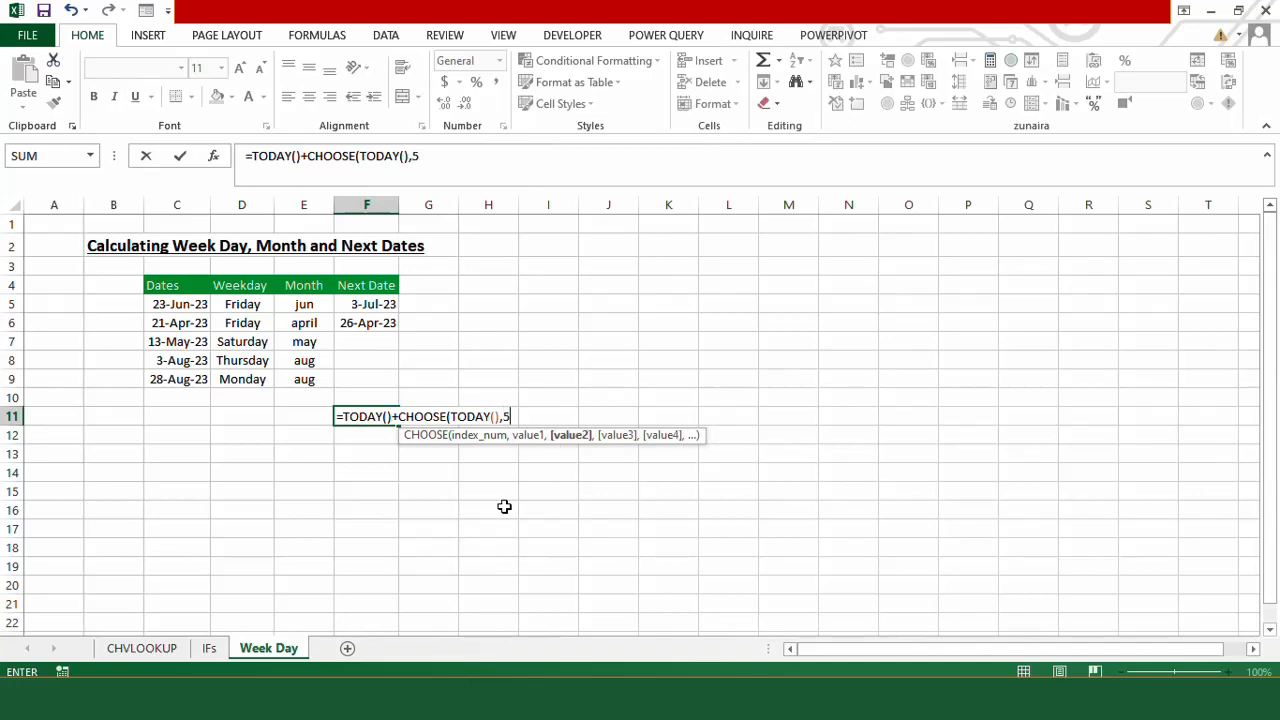
type(",5")
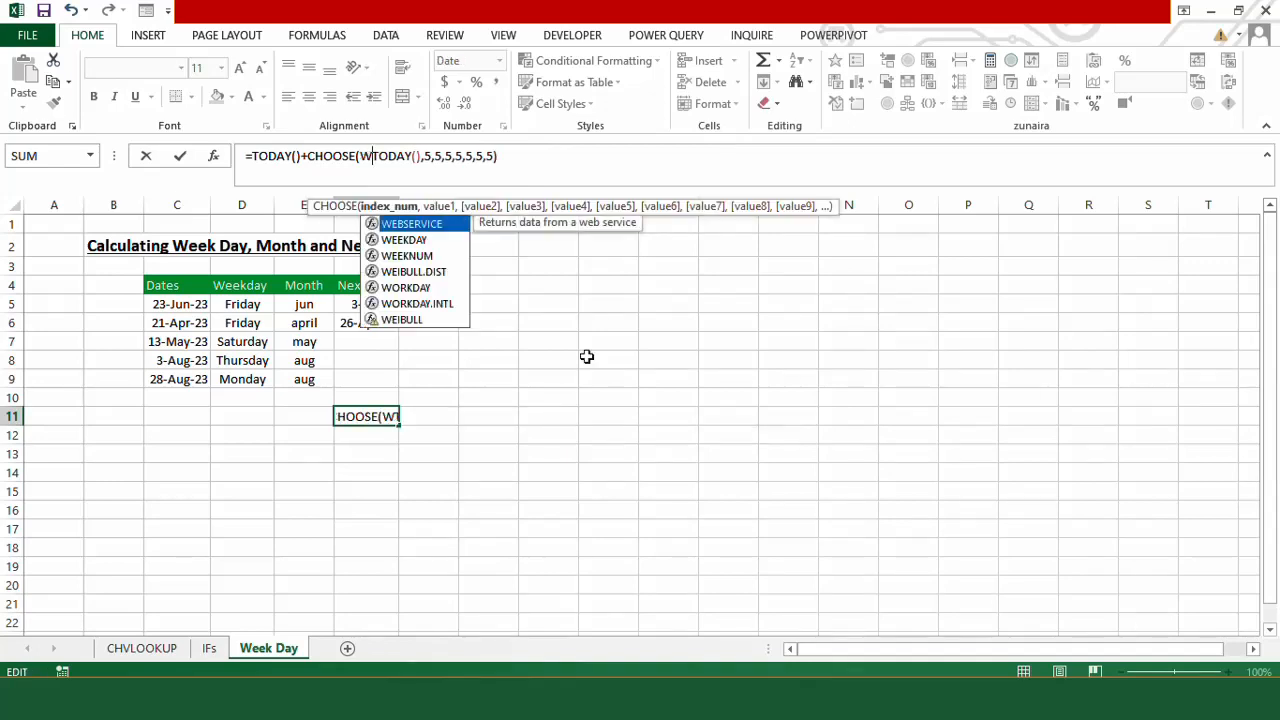
Step: Wrap the CHOOSE index TODAY() in WEEKDAY in the F11 formula, enter it and reselect the cell to review it
type("EEKD")
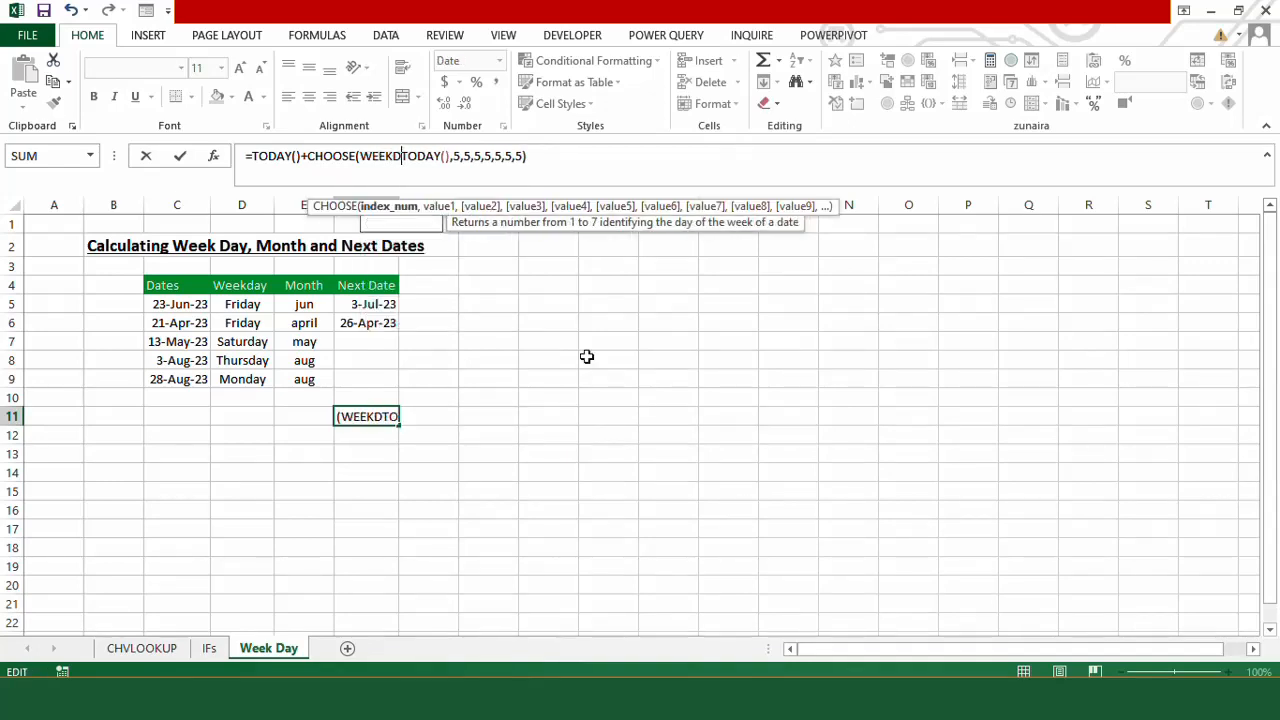
type("AY(")
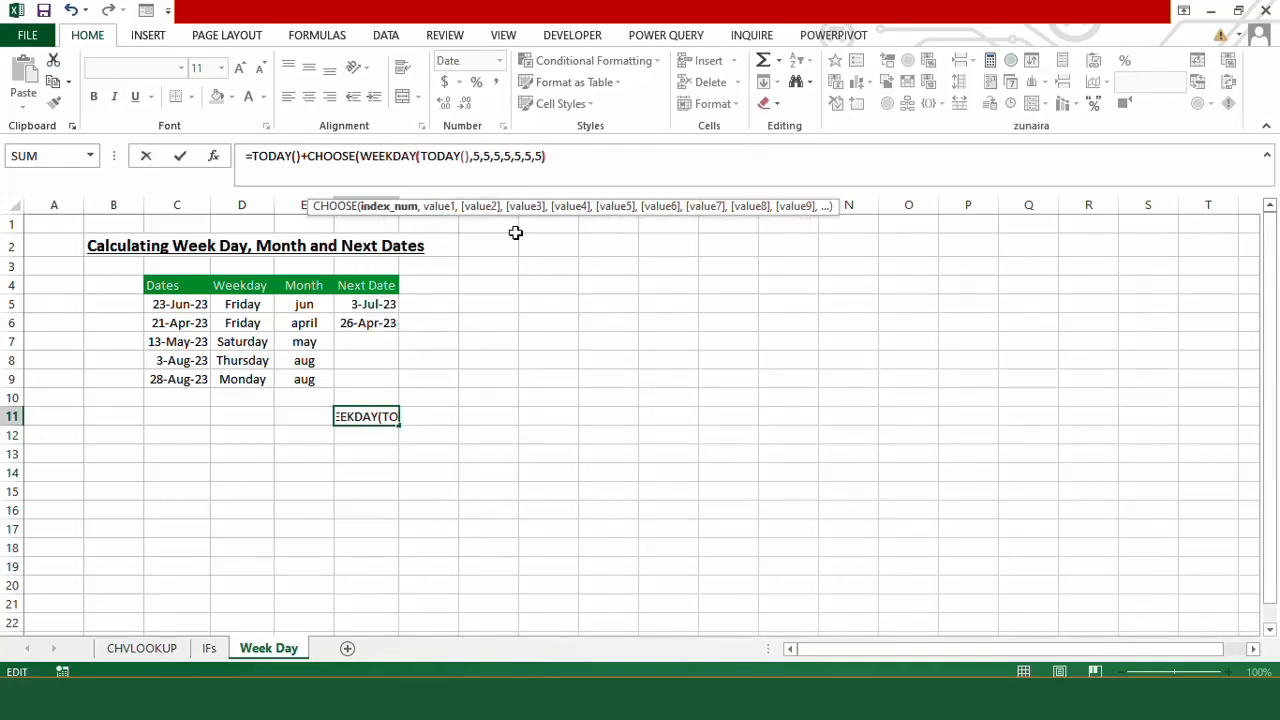
key("Right")
key("Right")
key("Right")
key("Right")
key("Right")
key("Right")
key("Right")
type(")")
left_click(560, 156)
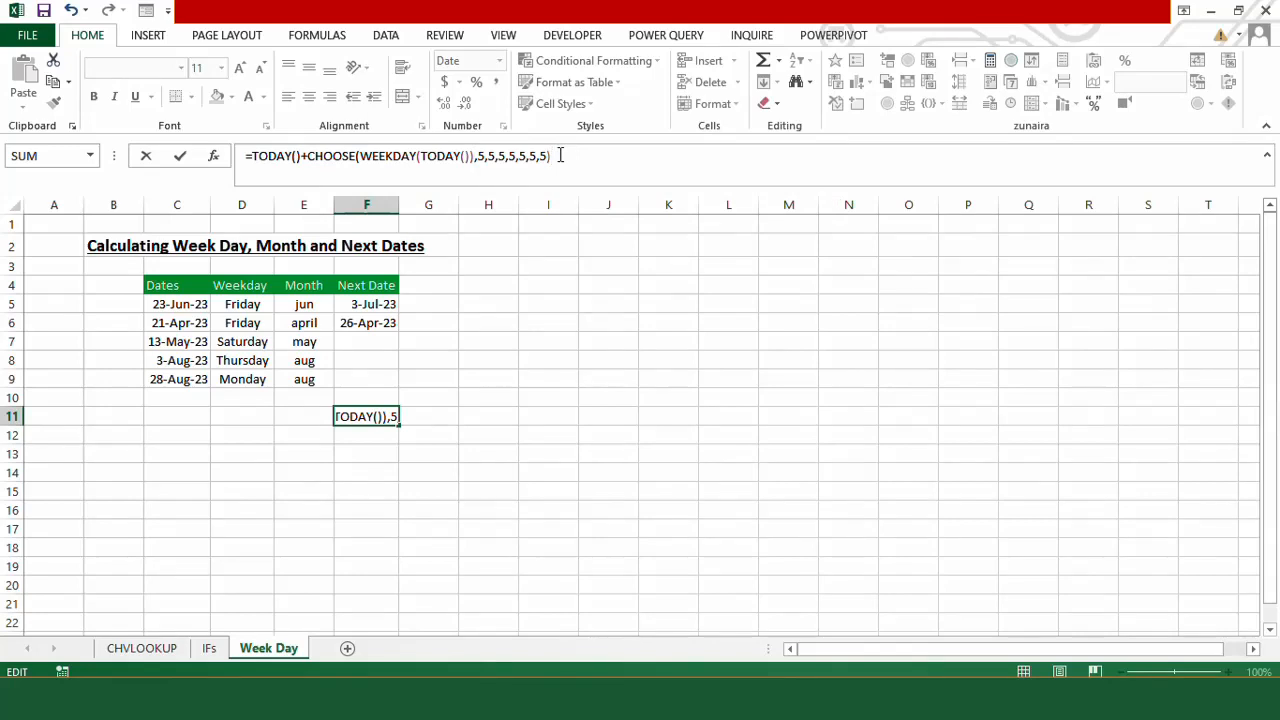
key("Return")
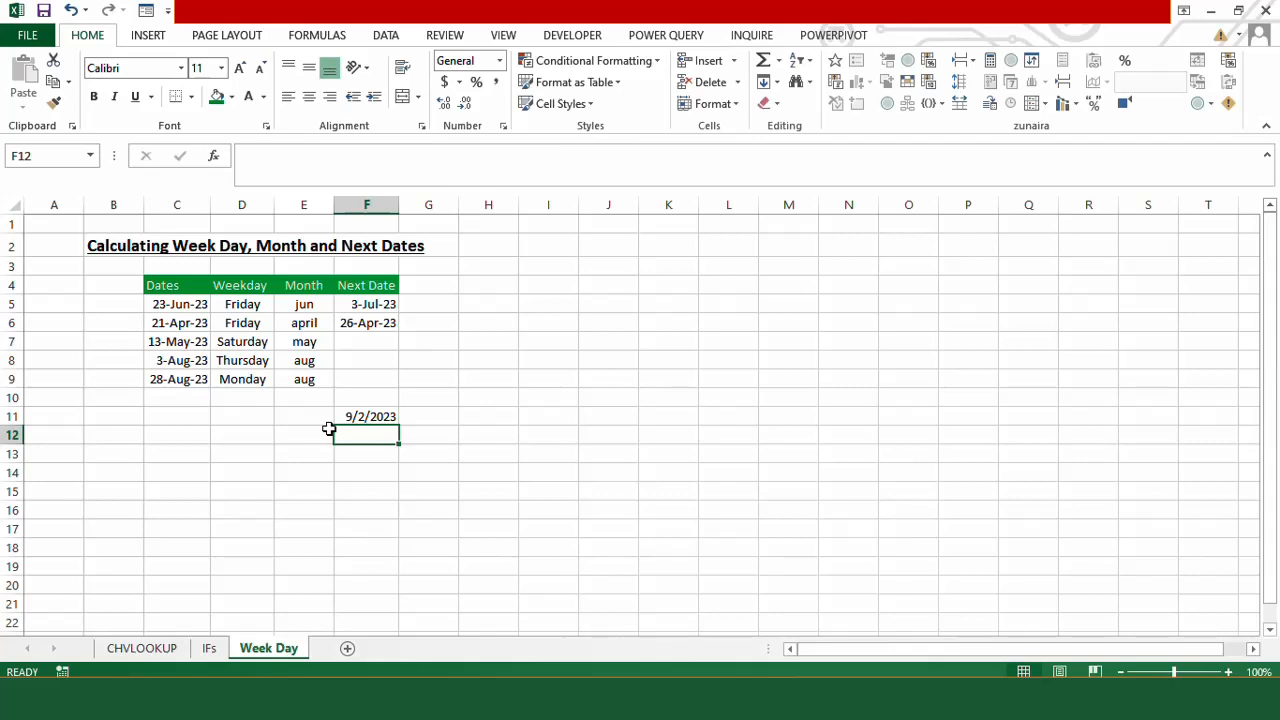
left_click(358, 462)
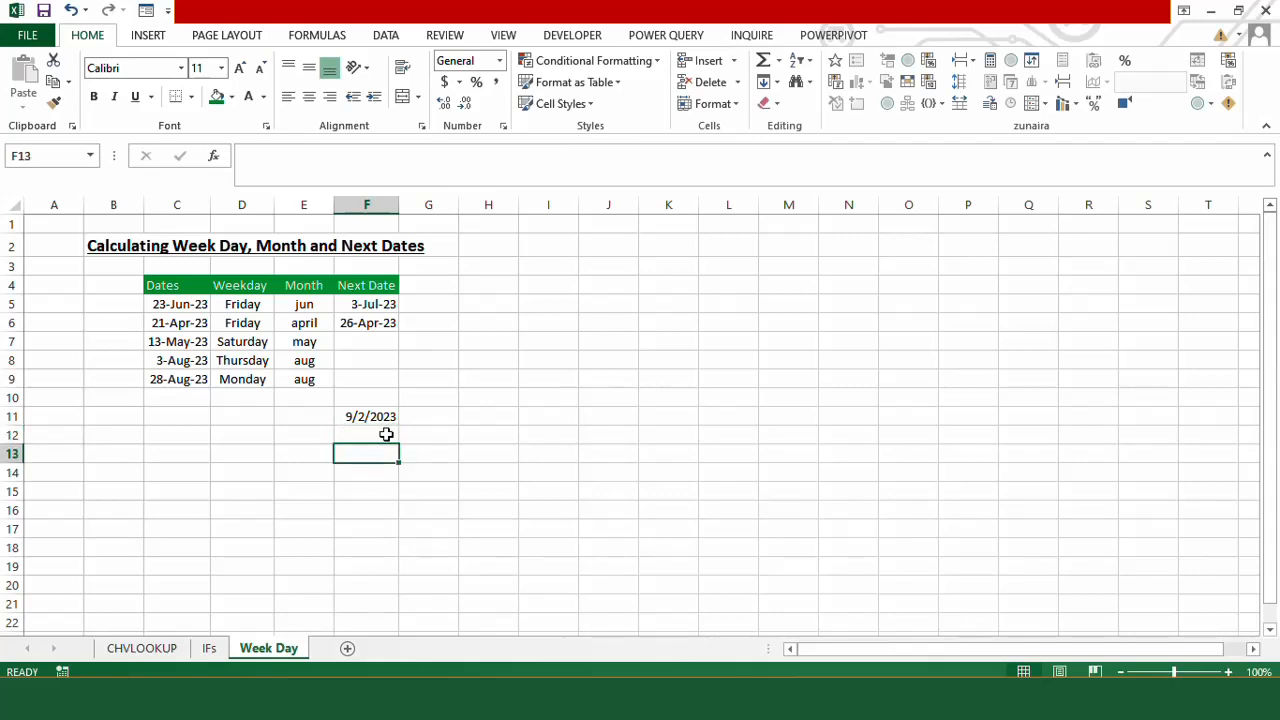
left_click(390, 420)
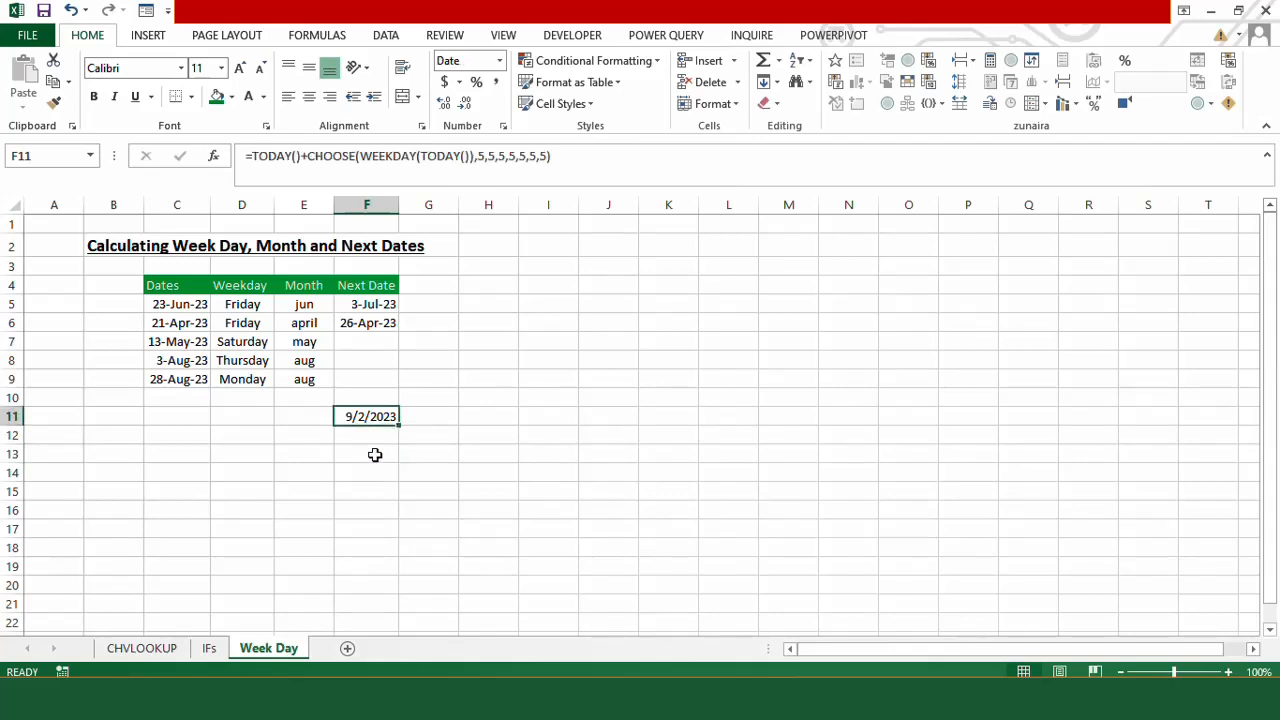